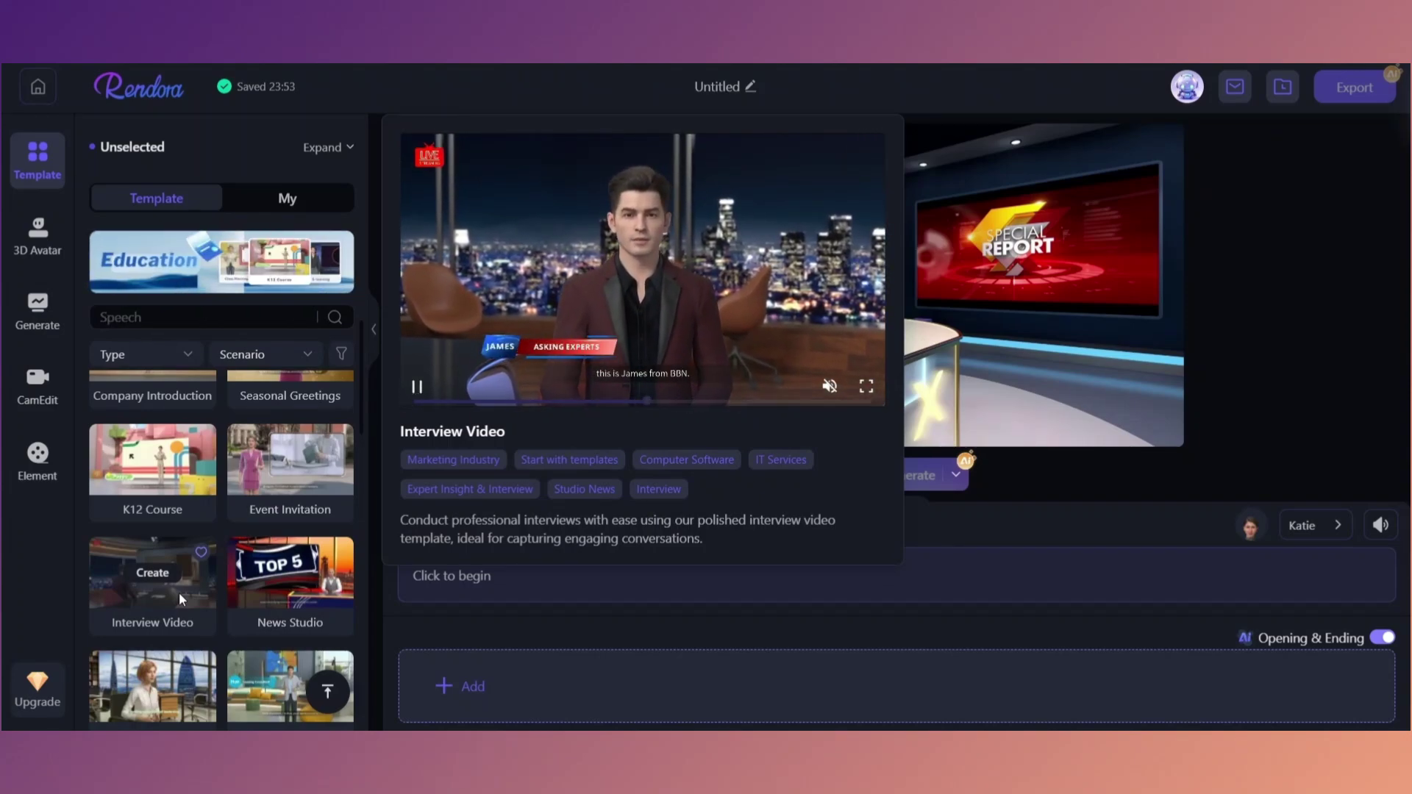
Browse the video template gallery and preview templates such as Parties Invitation, Digital Business Card, E-learning and Broadcasting.
scroll(303, 602, up, 5)
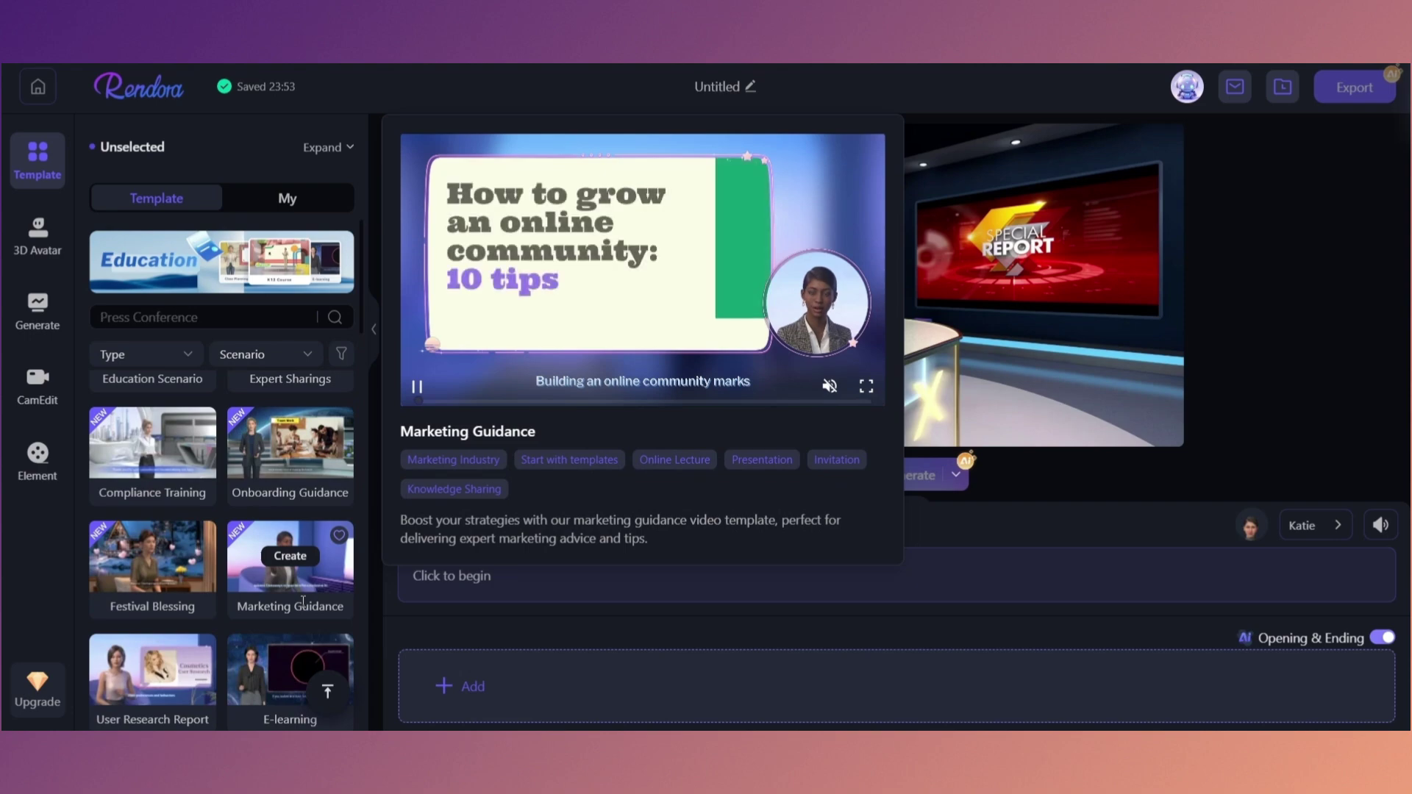
scroll(302, 602, up, 3)
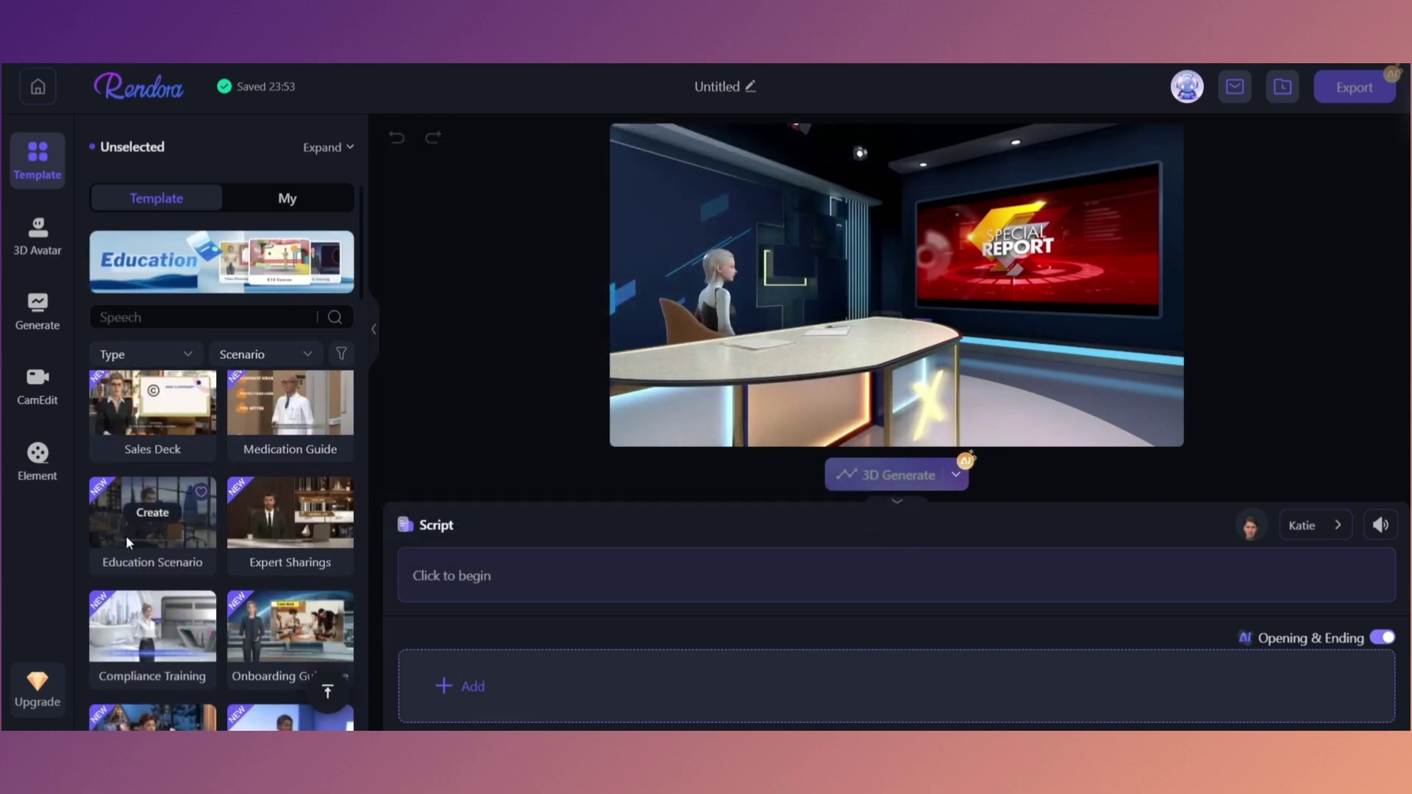
scroll(132, 543, up, 3)
mouse_move(147, 526)
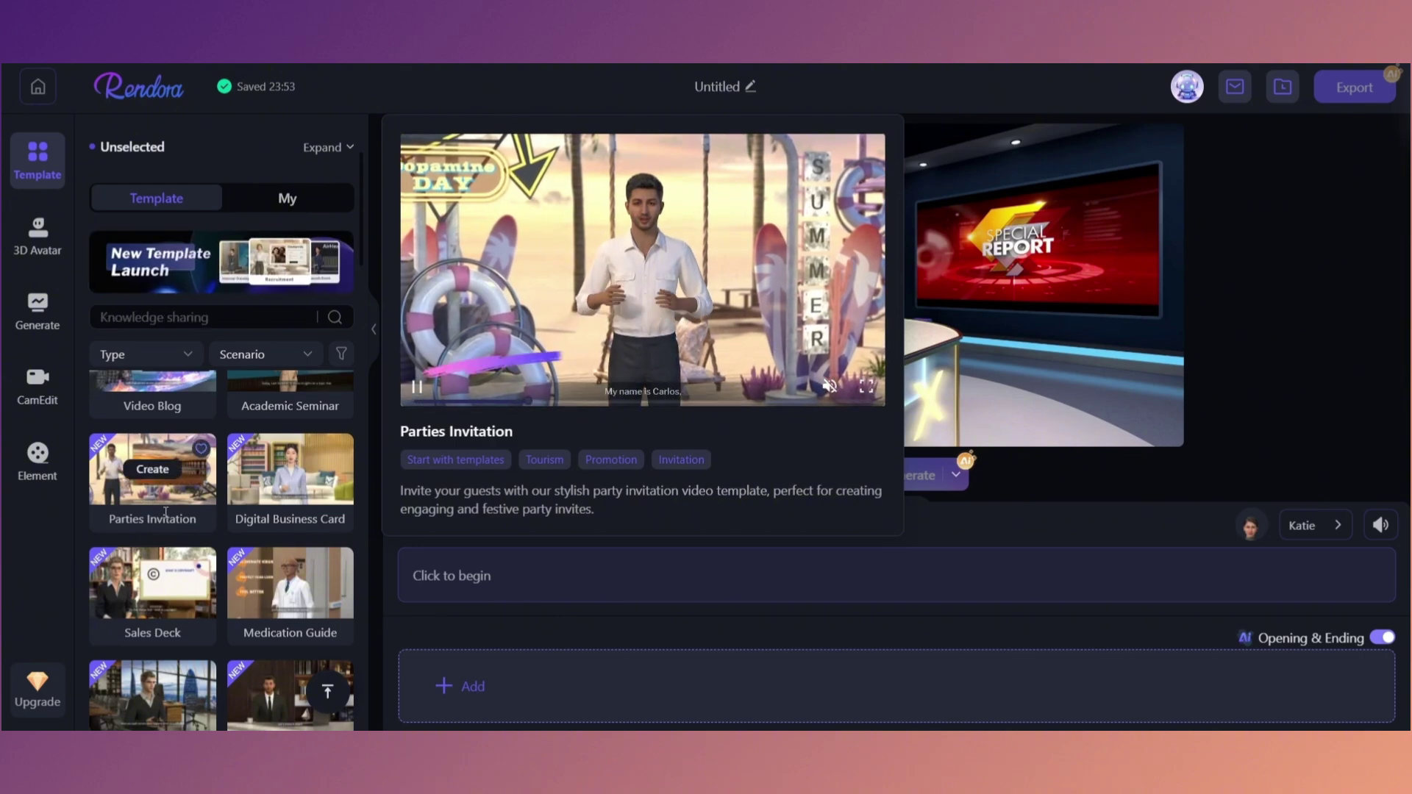
mouse_move(352, 513)
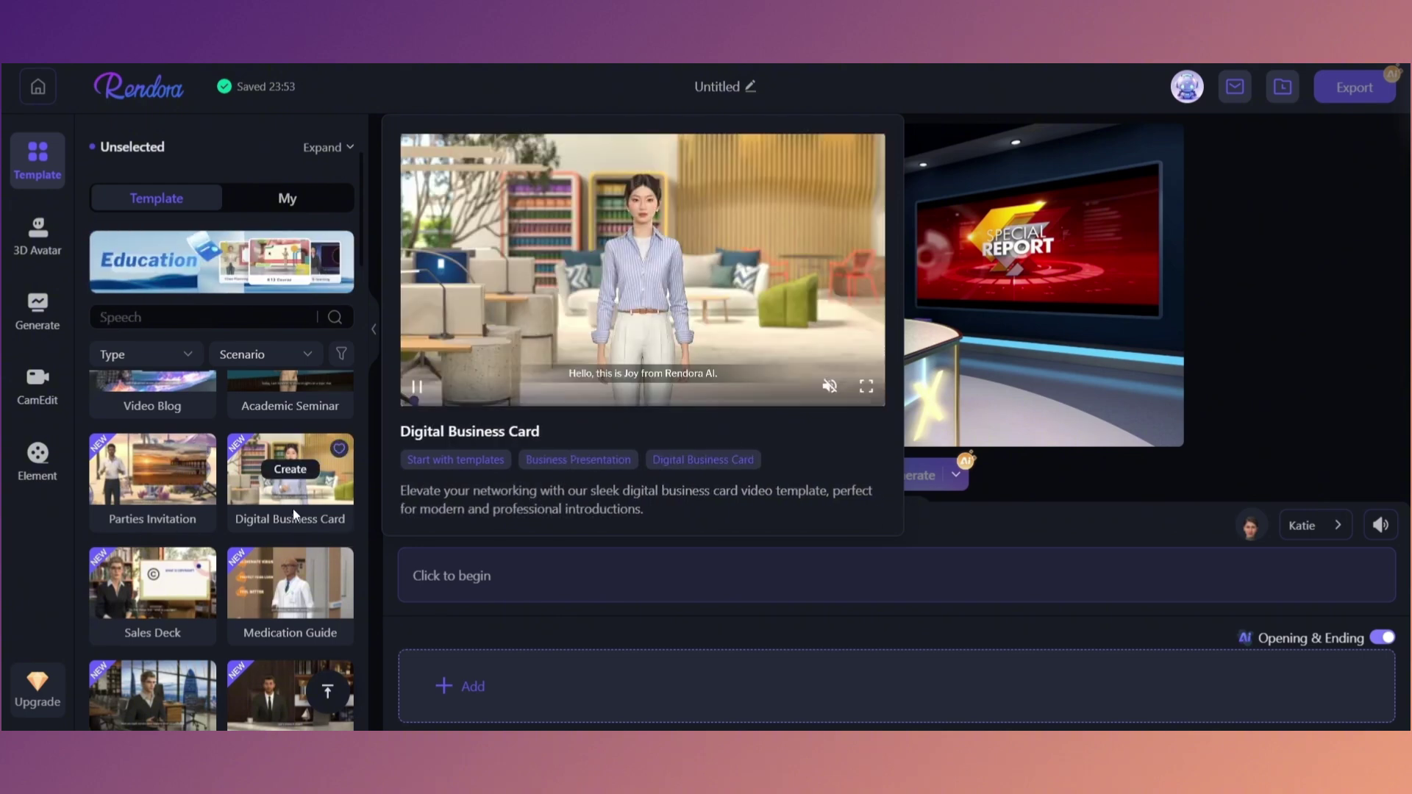
scroll(293, 515, down, 2)
scroll(296, 519, down, 2)
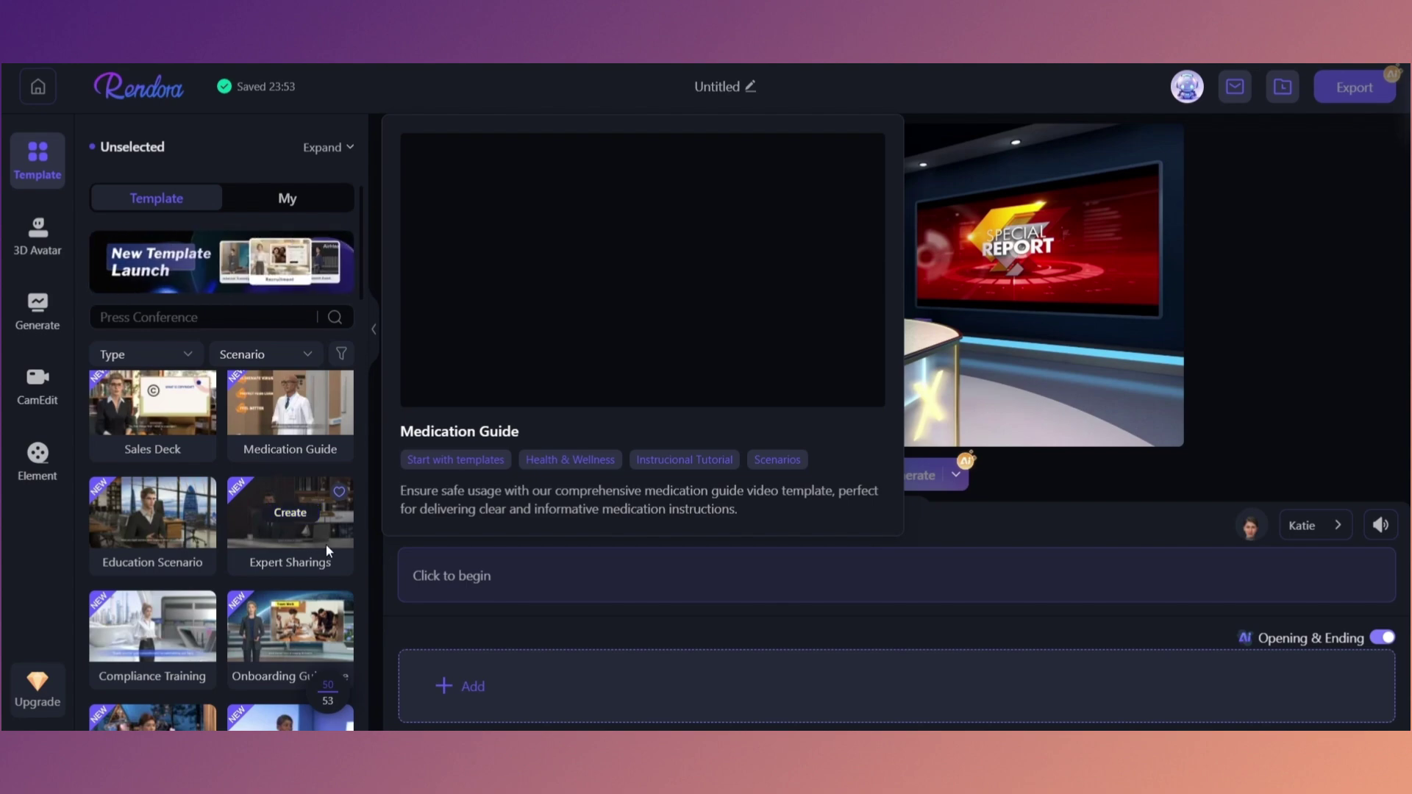
scroll(147, 508, down, 5)
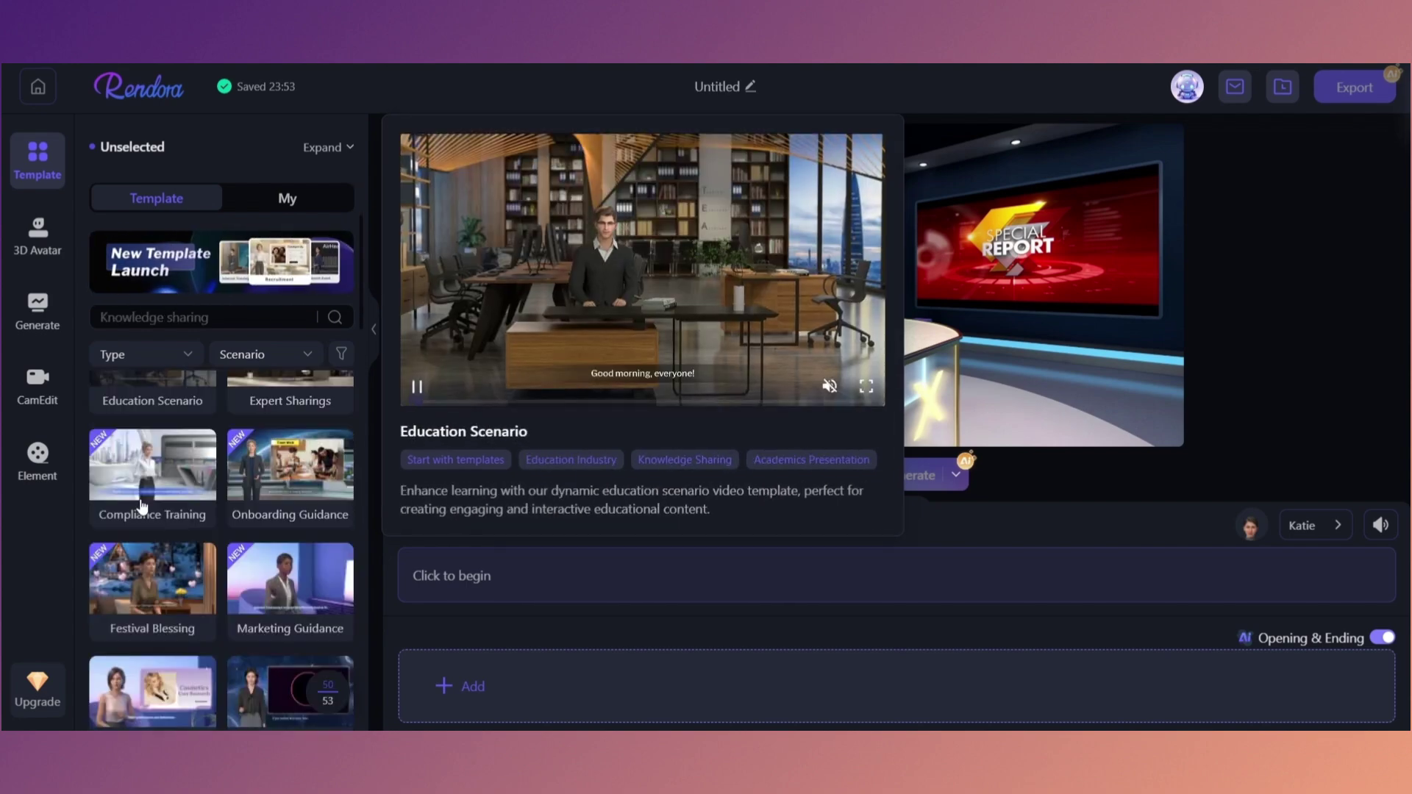
mouse_move(285, 488)
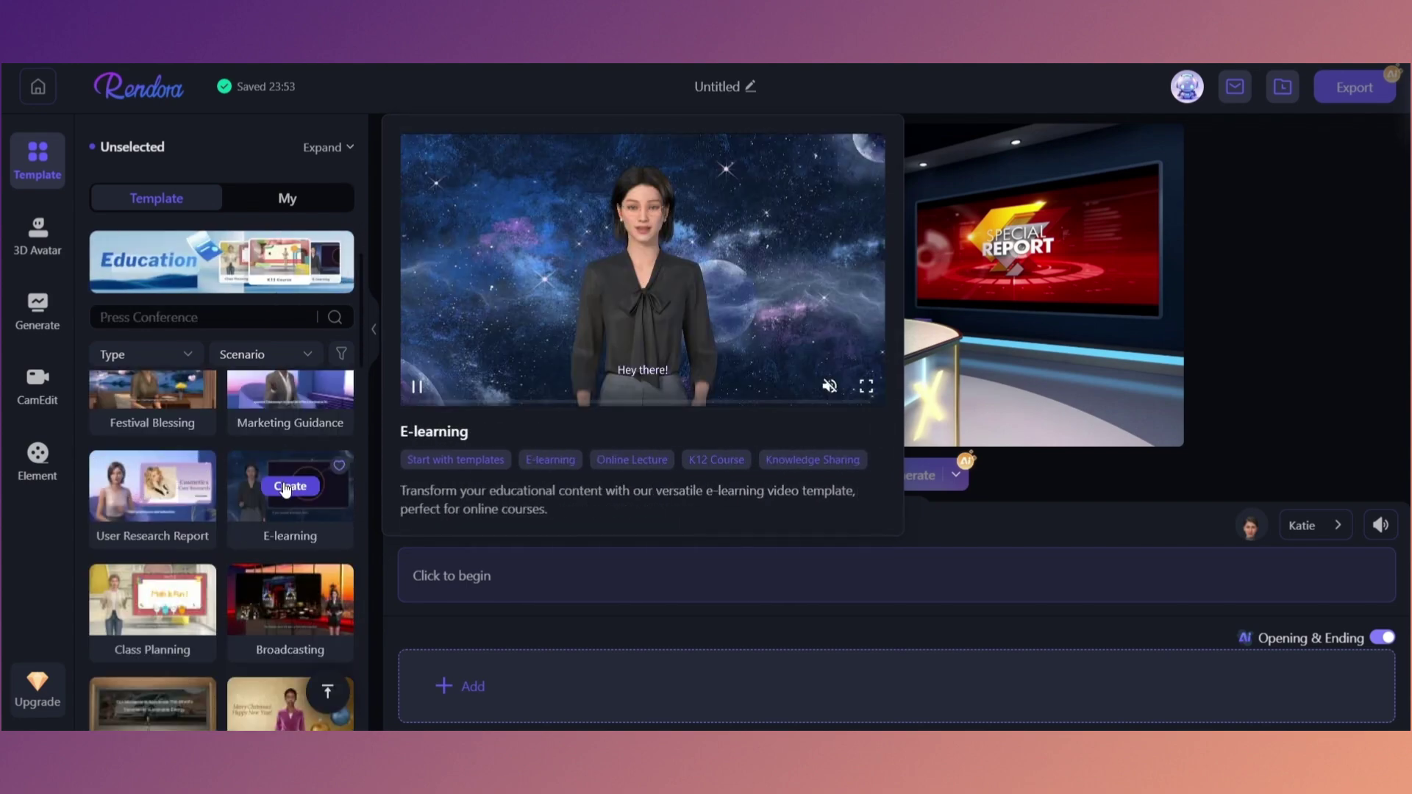
scroll(298, 515, down, 1)
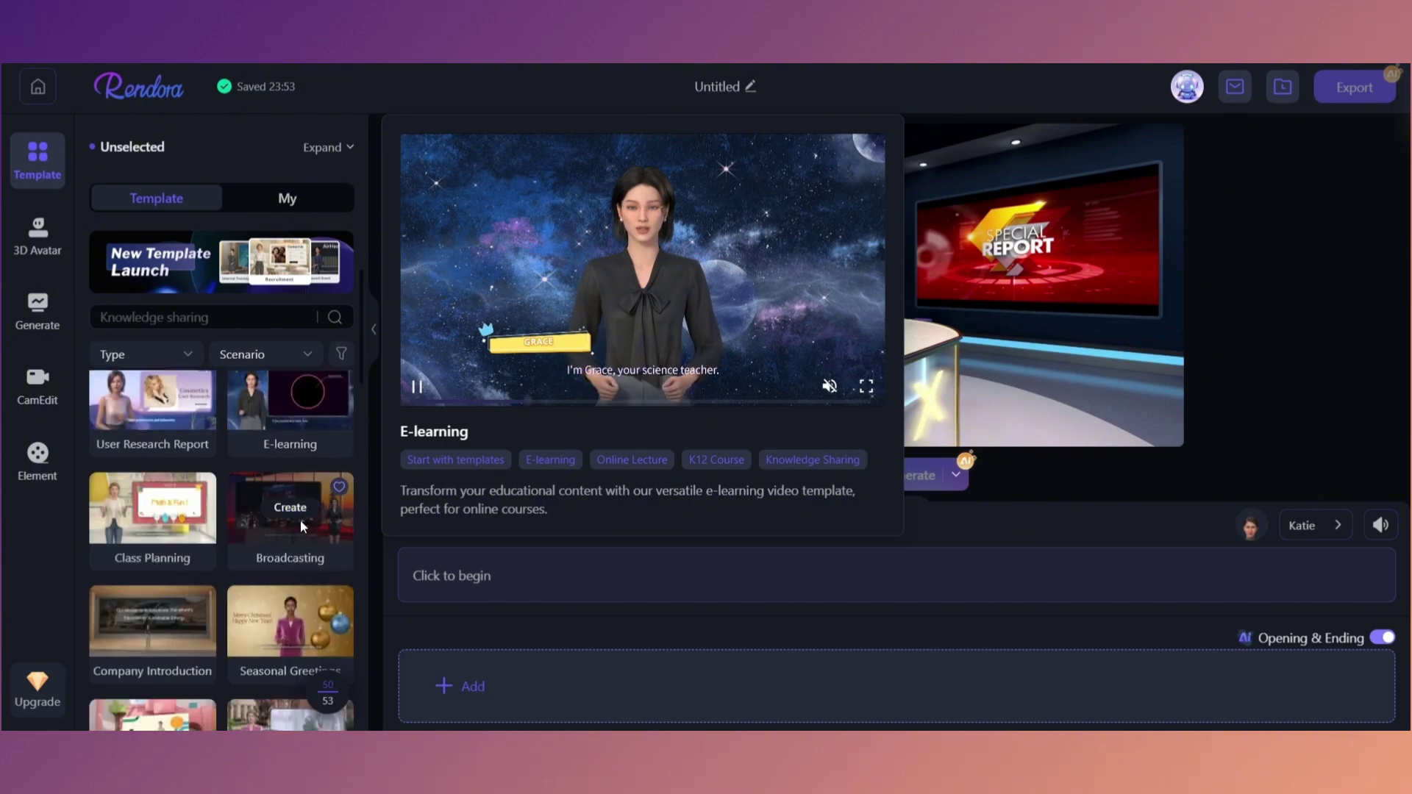
mouse_move(282, 519)
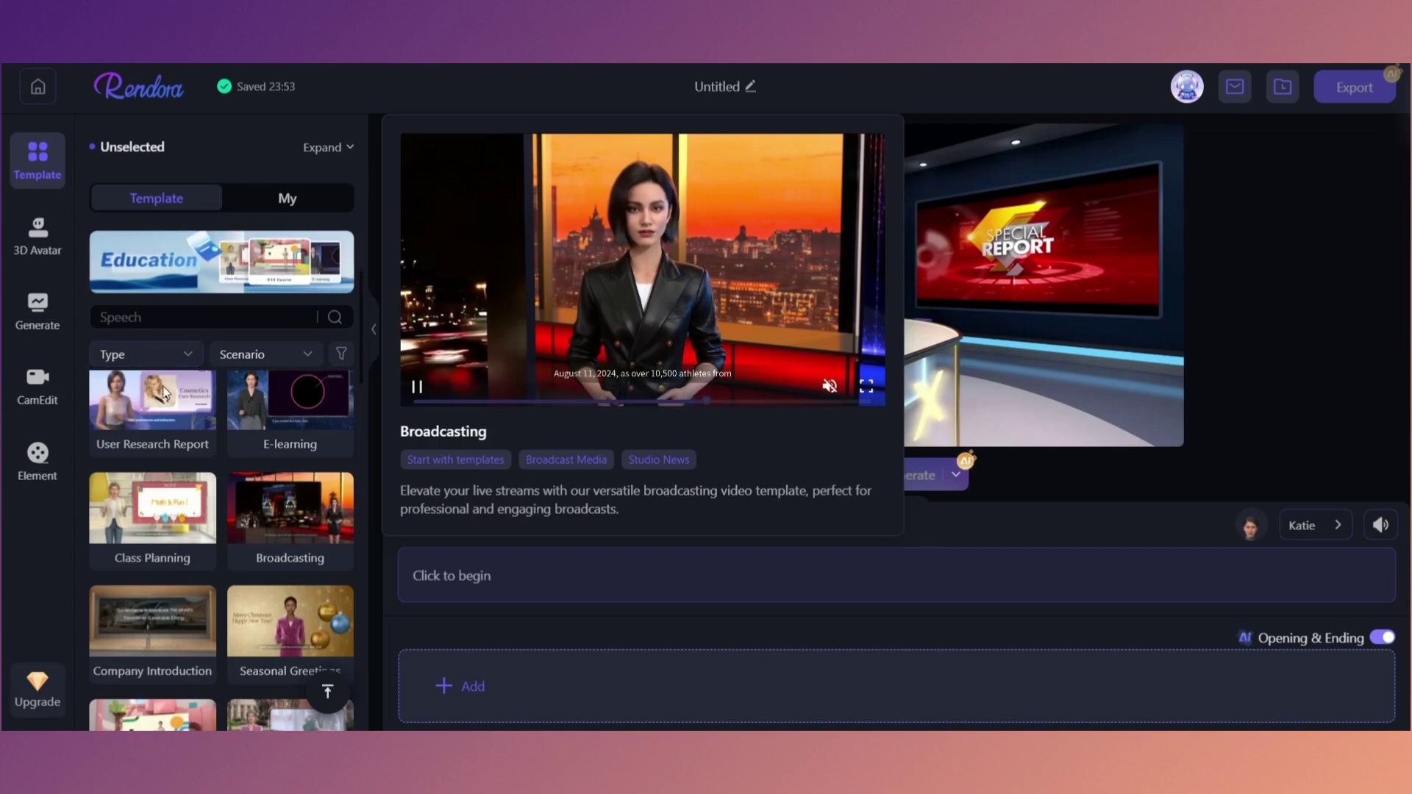
scroll(174, 540, down, 3)
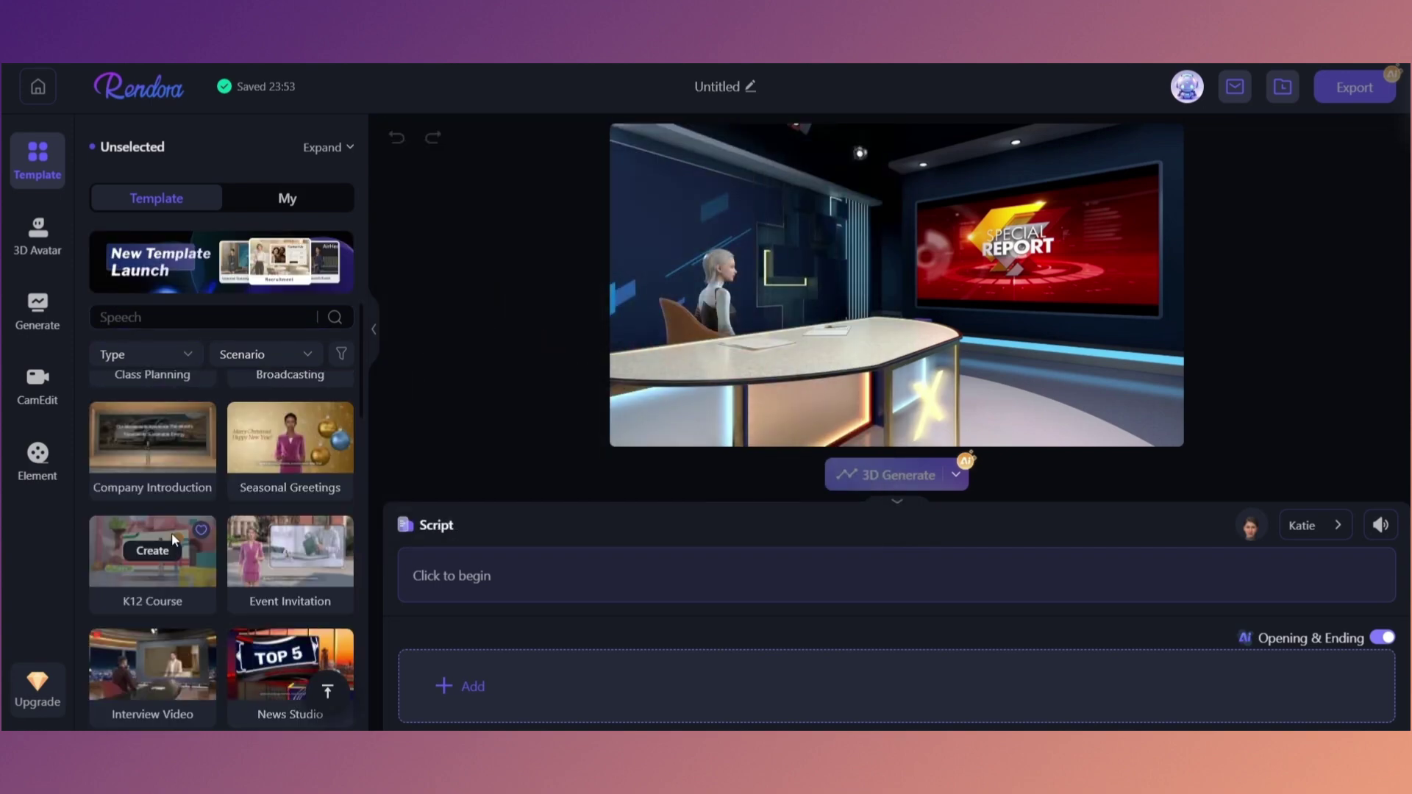
Open the 3D avatar library and filter the public avatars by gender to Male.
click(38, 245)
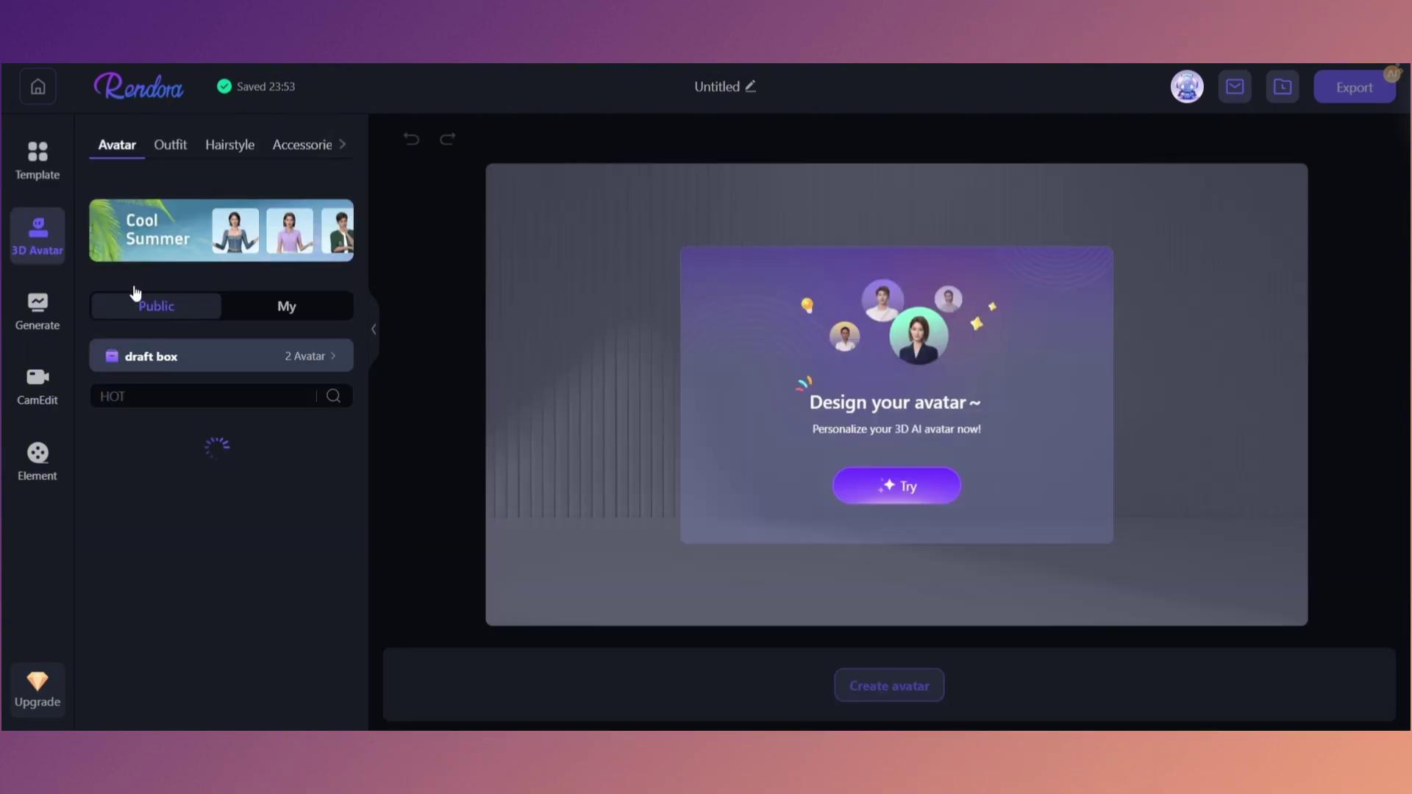
mouse_move(153, 294)
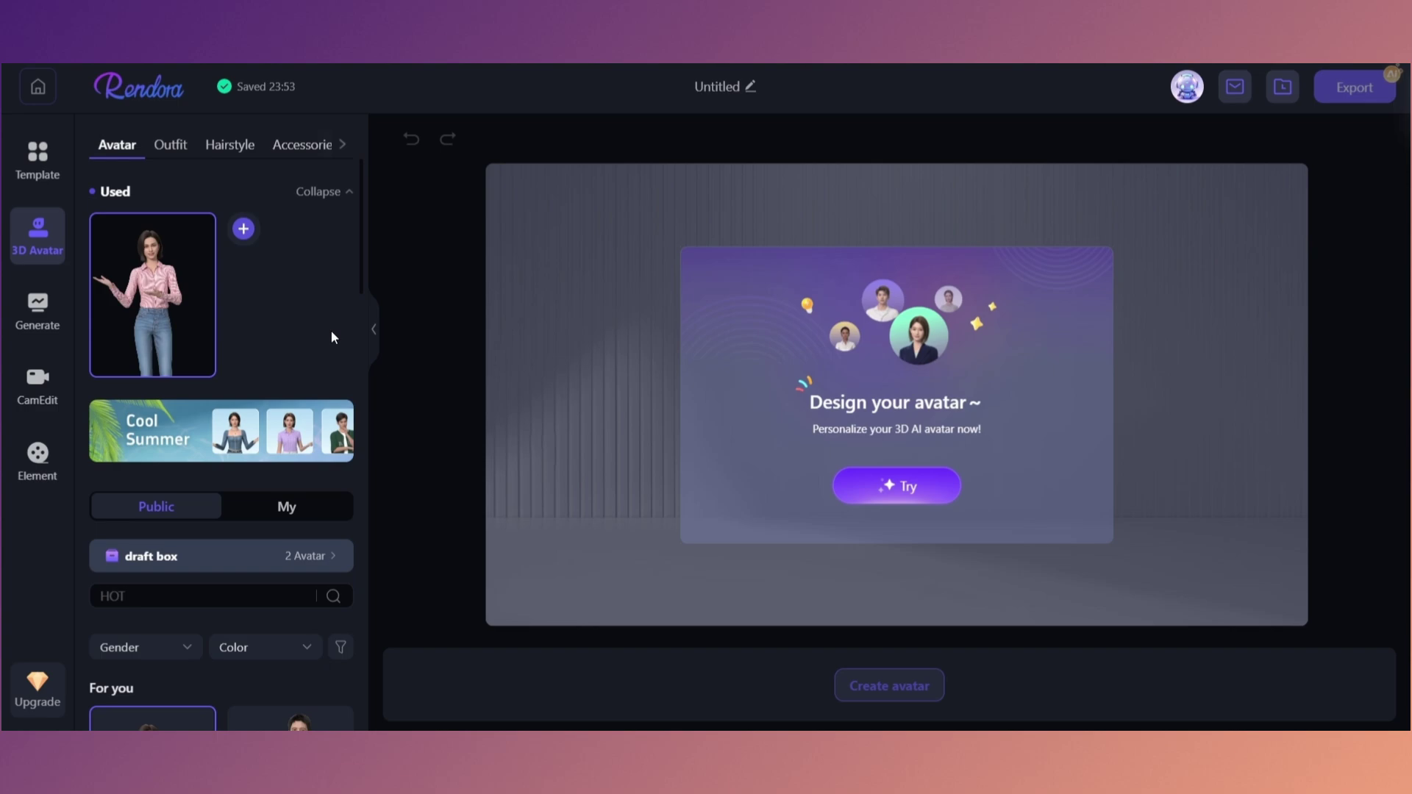
scroll(287, 287, down, 3)
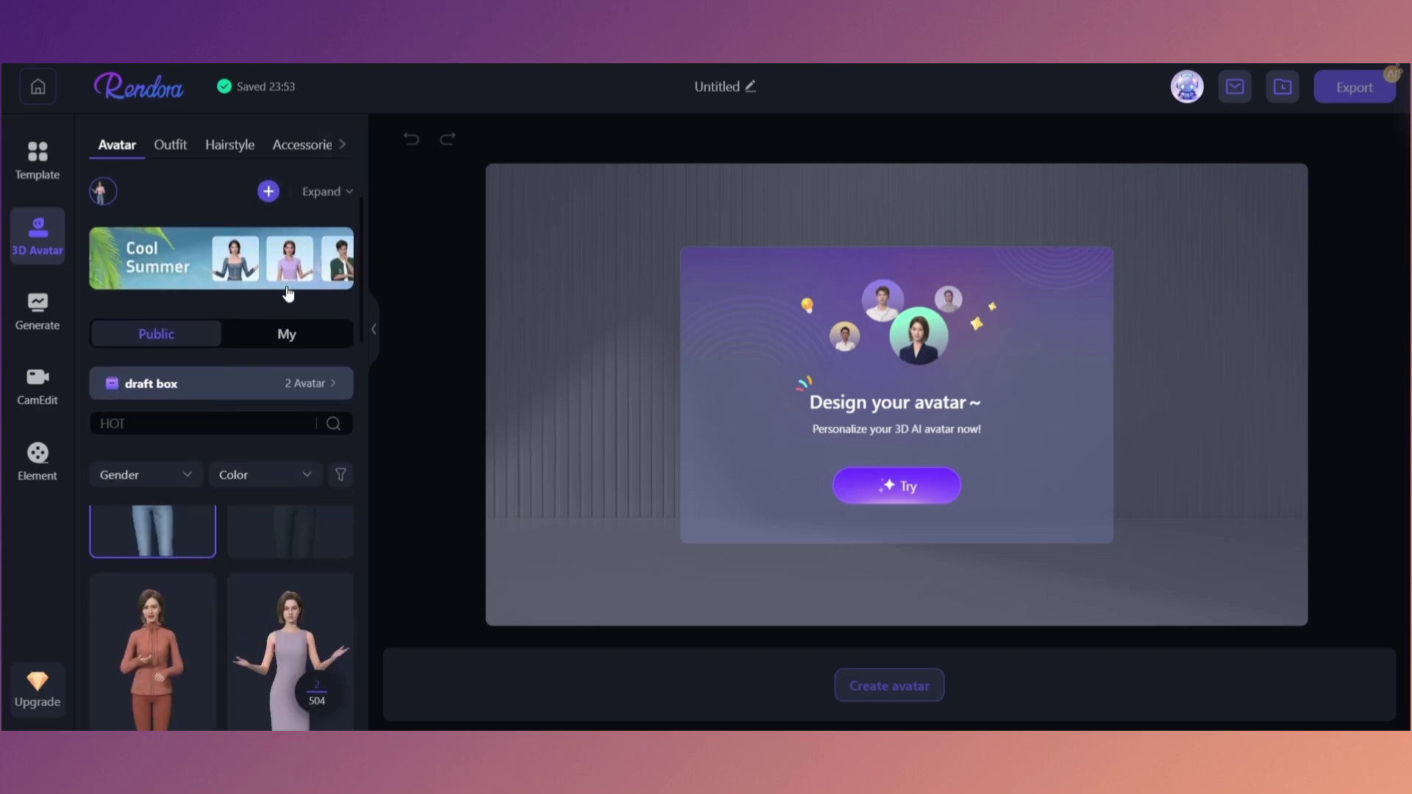
scroll(243, 559, down, 3)
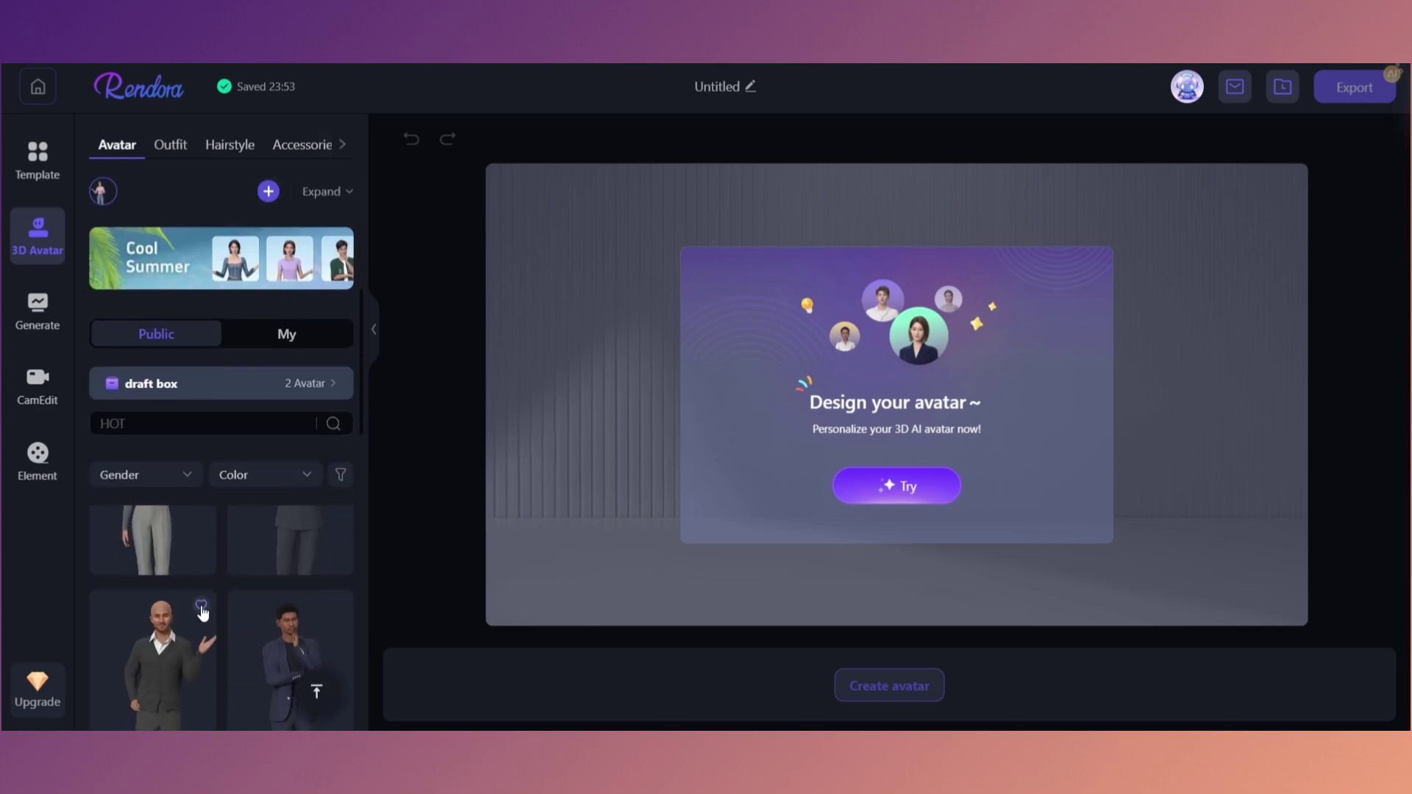
click(187, 479)
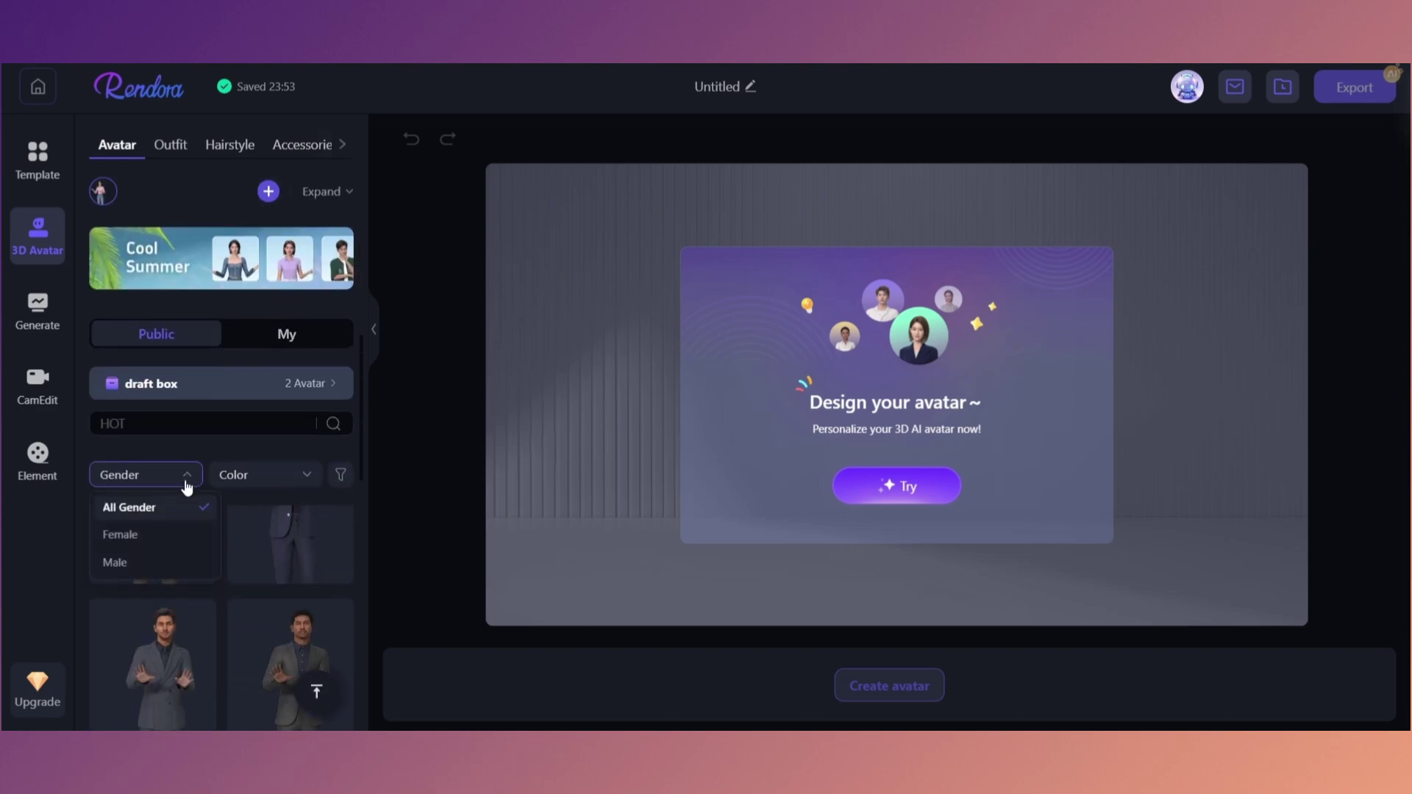
click(118, 564)
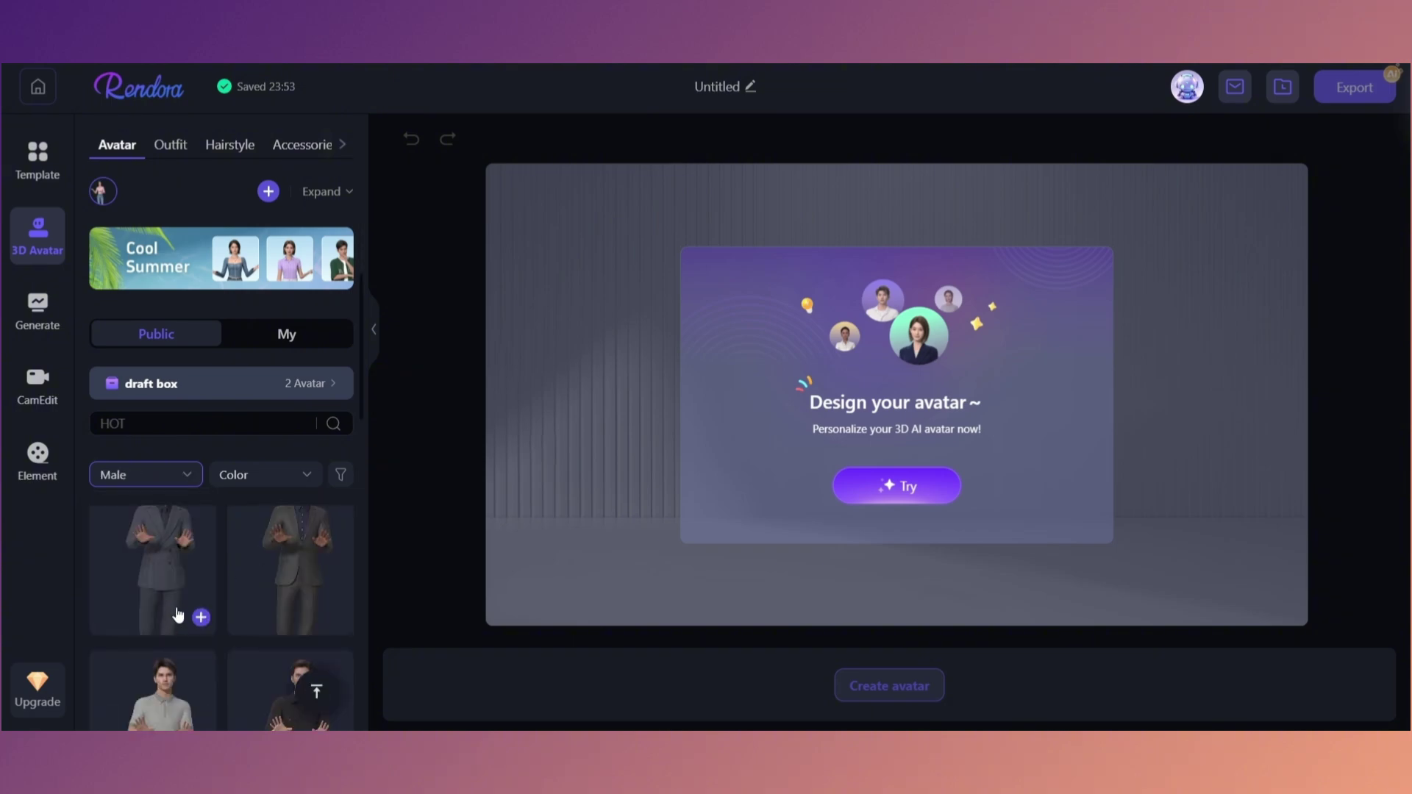
Find the male avatar wearing a cream short-sleeved shirt and olive shorts and apply it to the scene.
scroll(177, 615, down, 1)
scroll(191, 625, up, 1)
scroll(212, 636, down, 1)
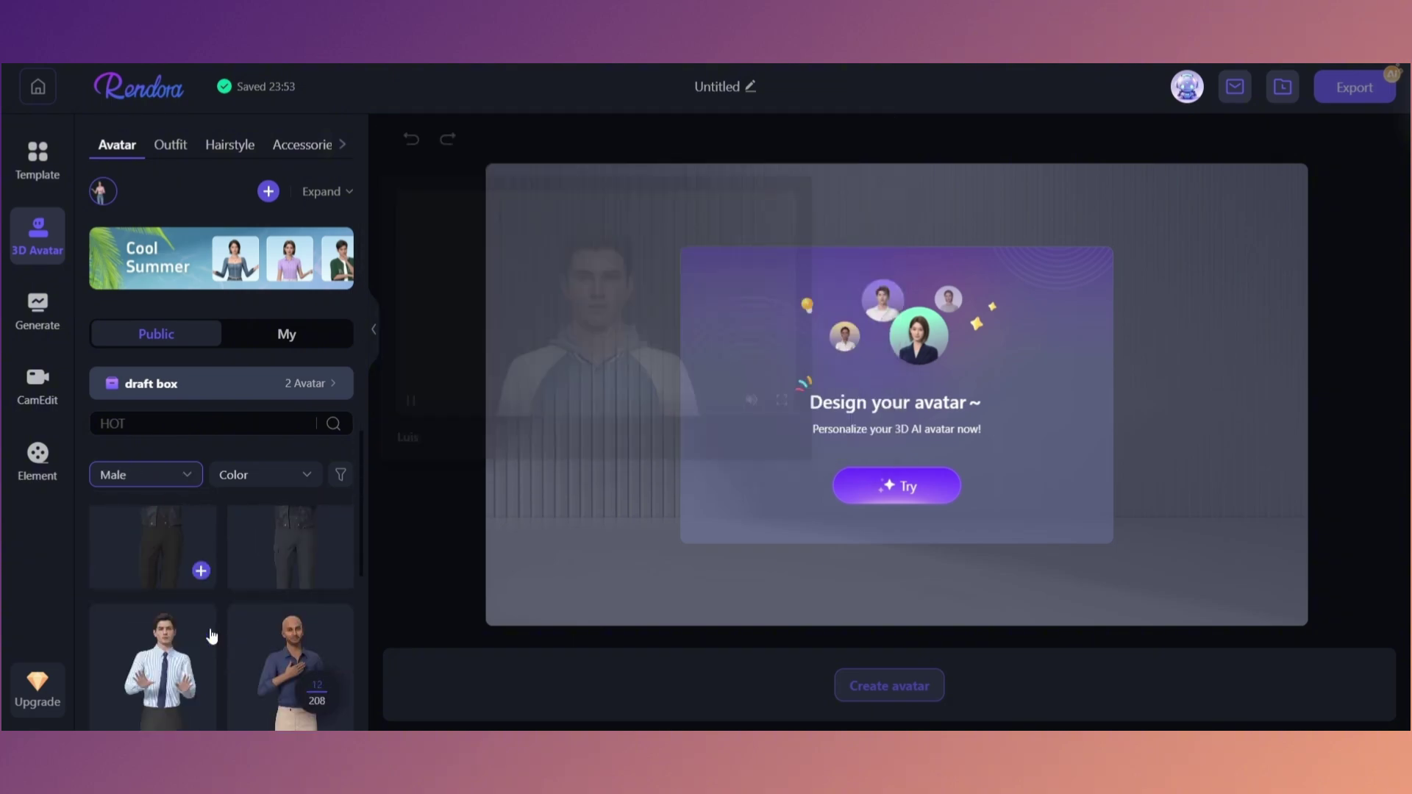
scroll(212, 636, down, 3)
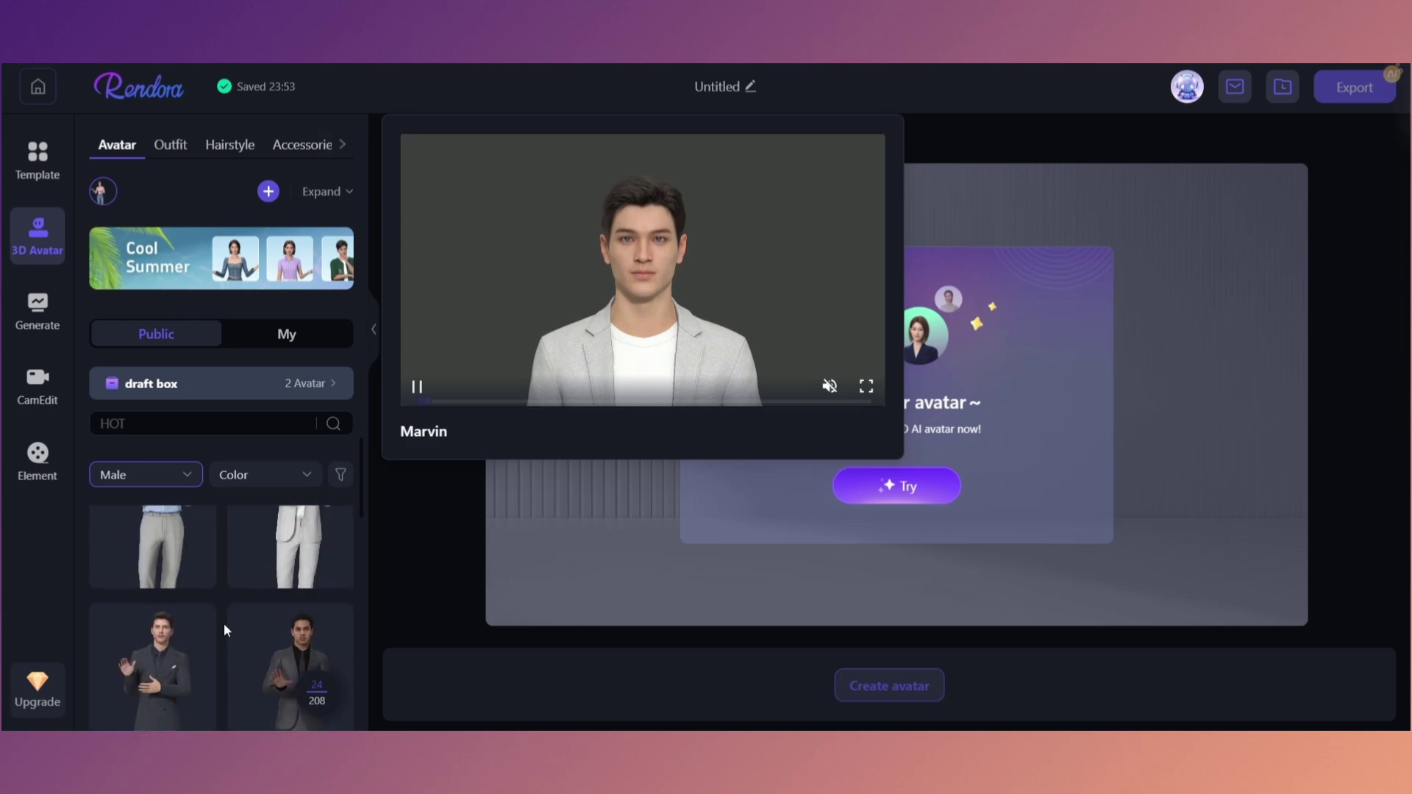
scroll(224, 623, down, 2)
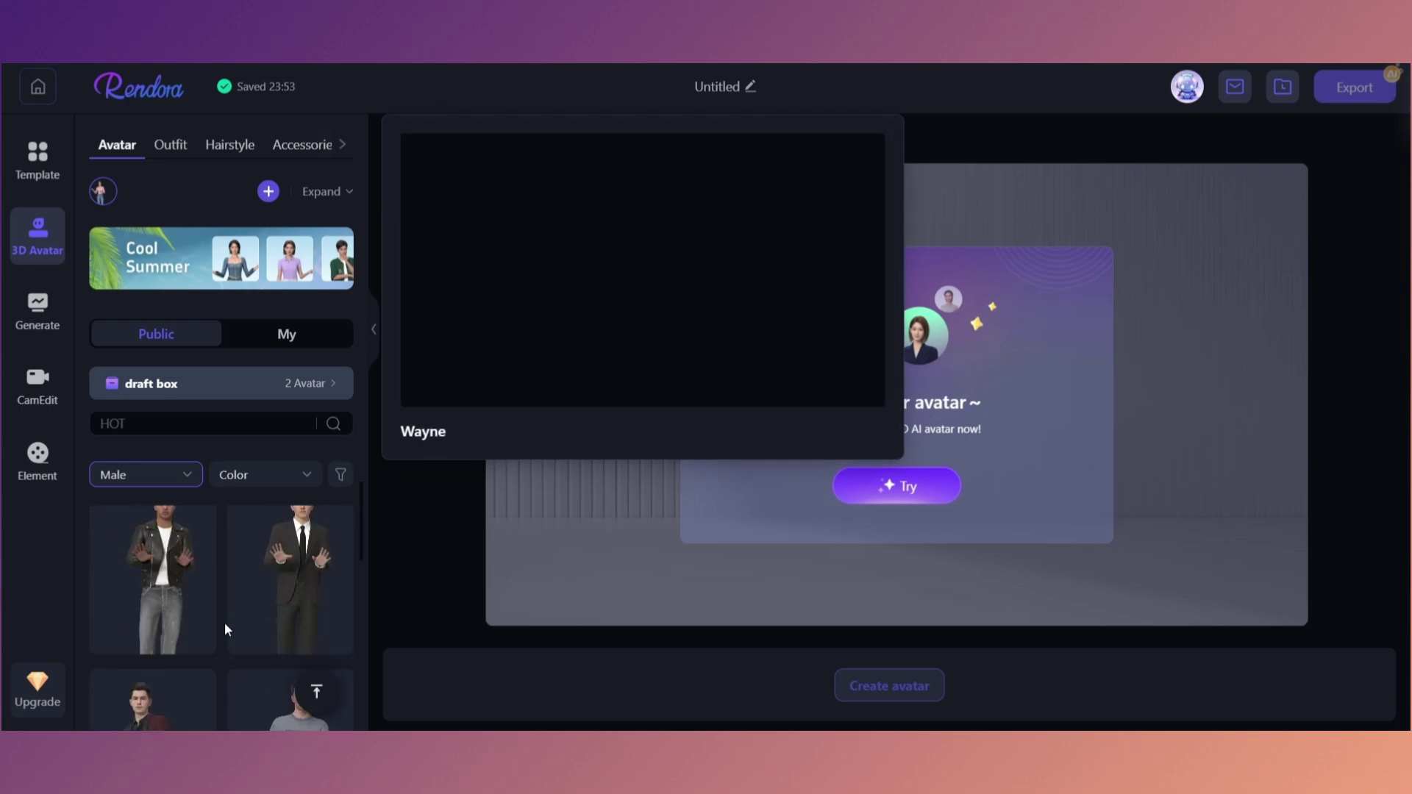
scroll(224, 622, down, 3)
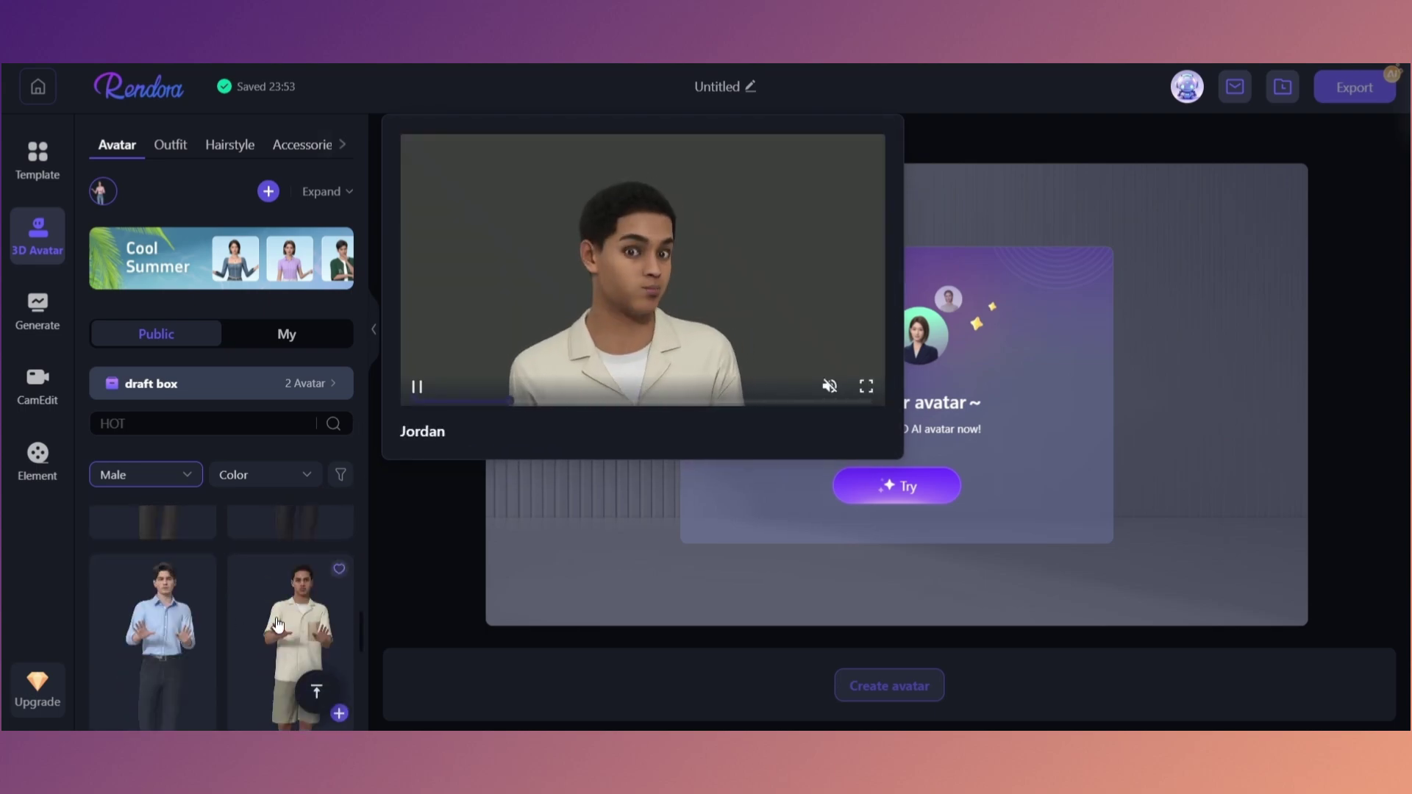
click(277, 621)
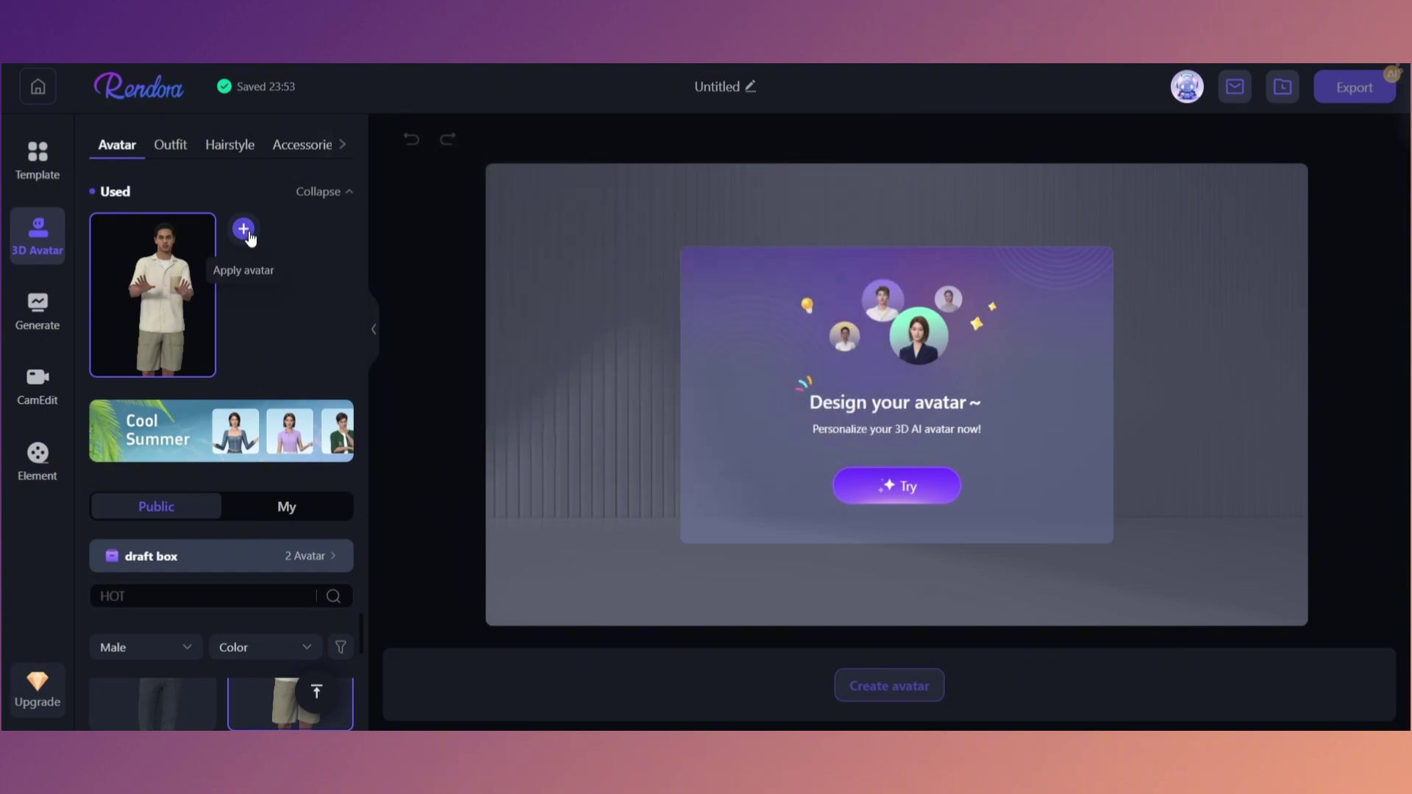
click(245, 230)
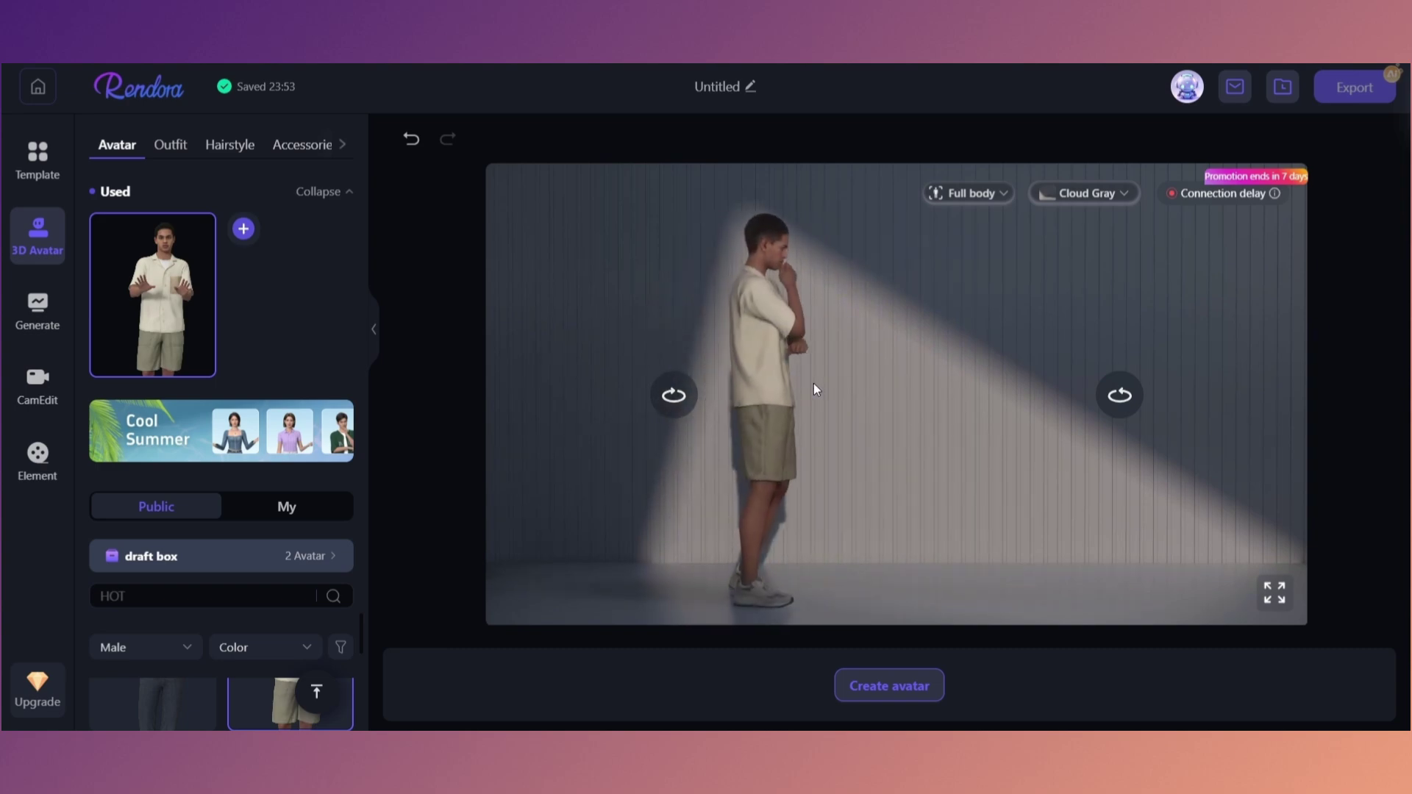
Open the avatar's outfit collection and filter it to the casual style.
click(166, 152)
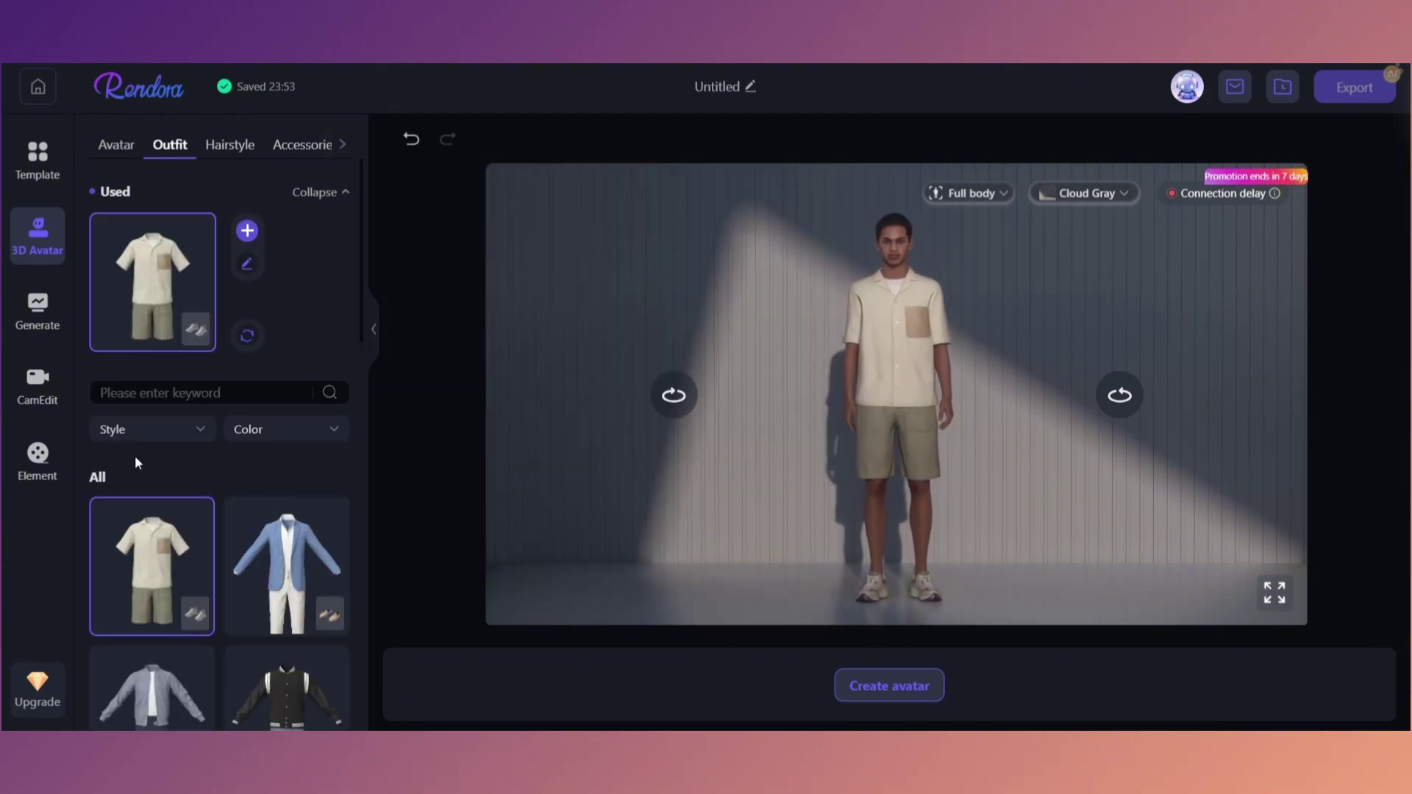
scroll(135, 456, down, 3)
scroll(134, 461, up, 2)
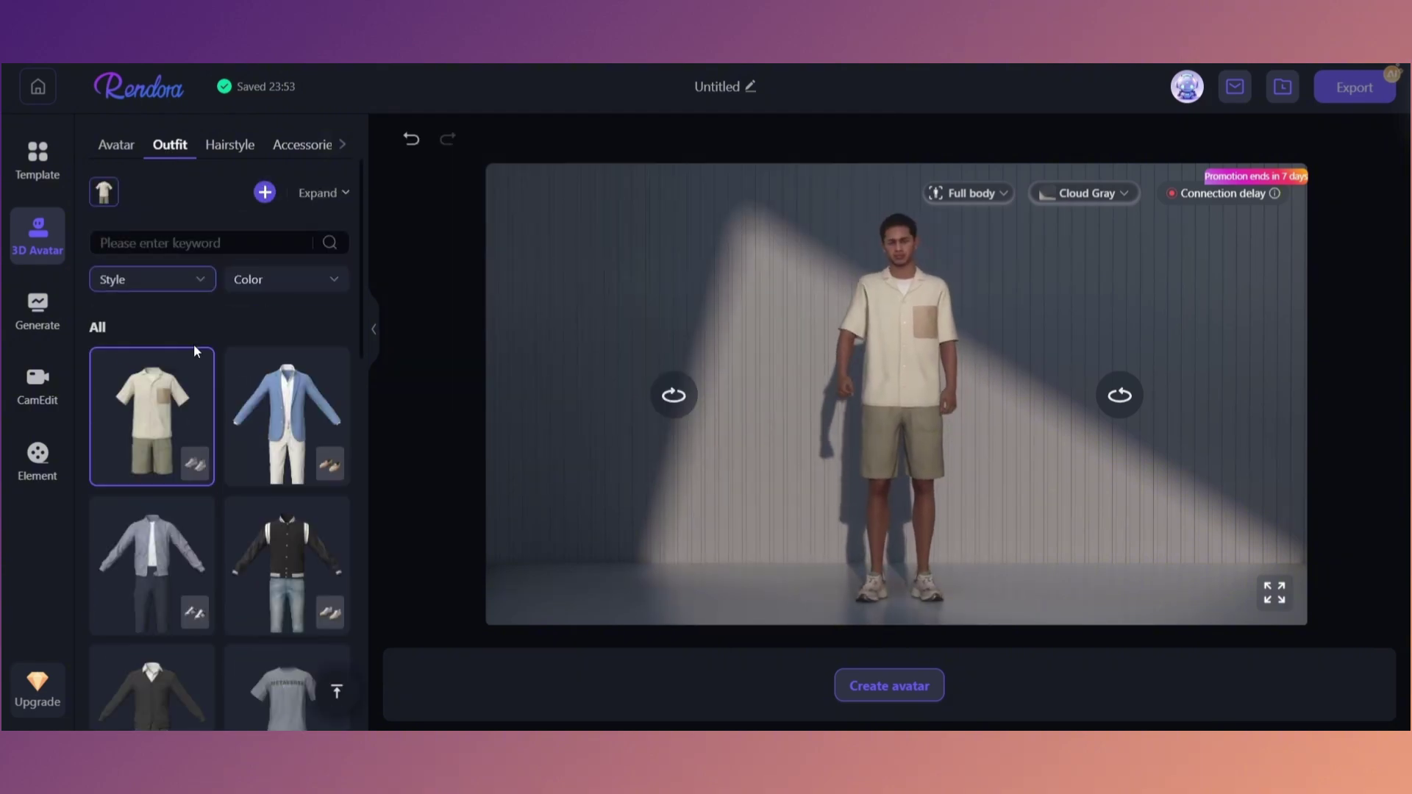
click(203, 286)
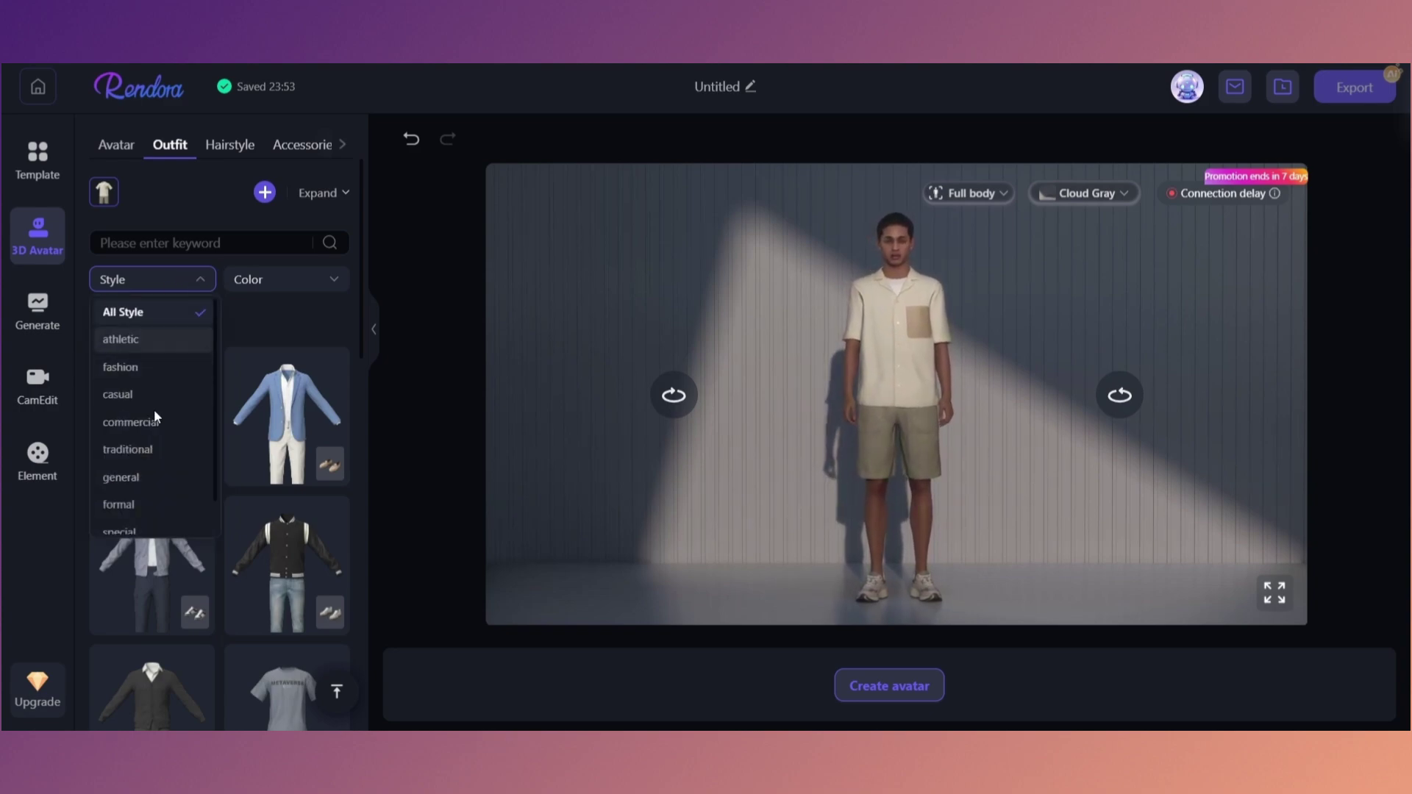
scroll(173, 488, down, 2)
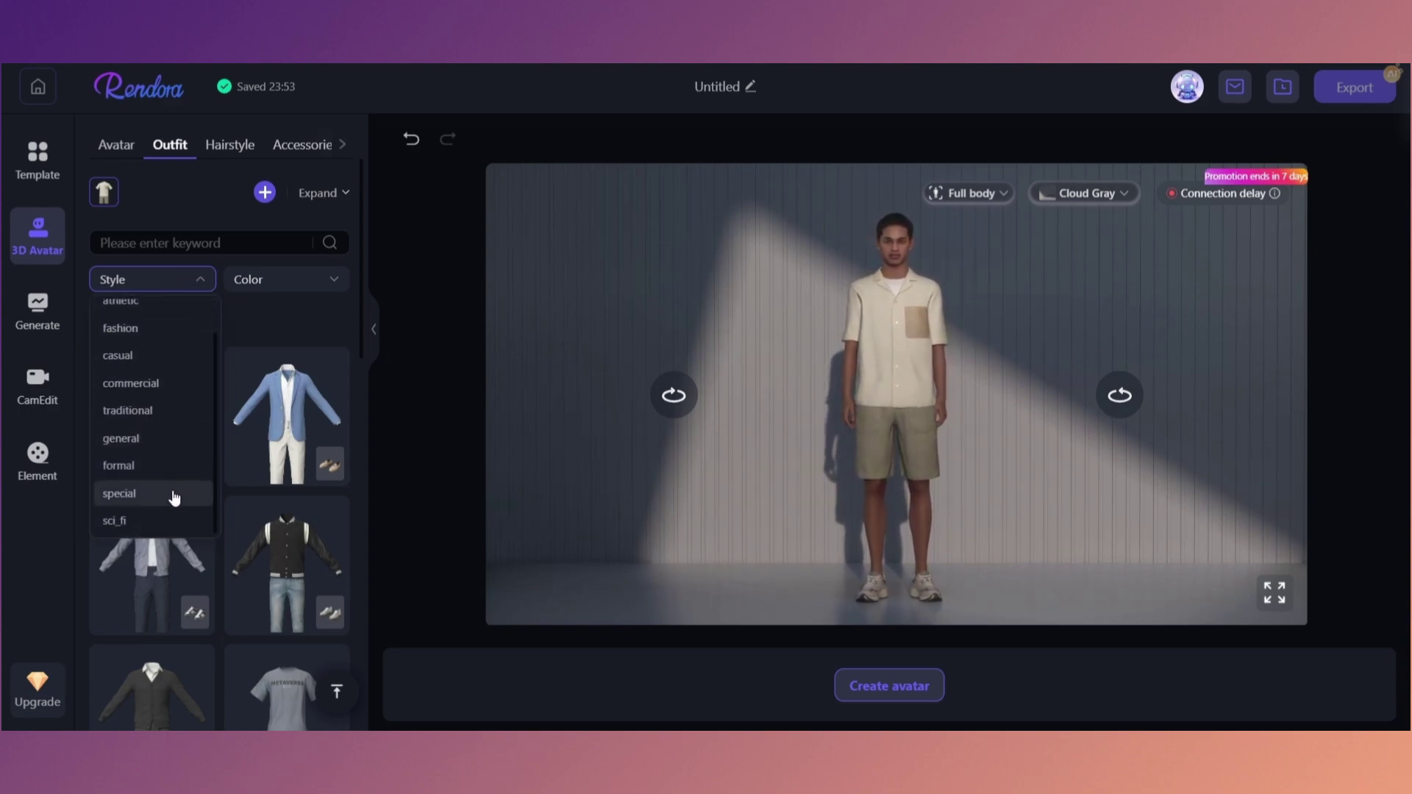
scroll(174, 500, up, 2)
click(152, 397)
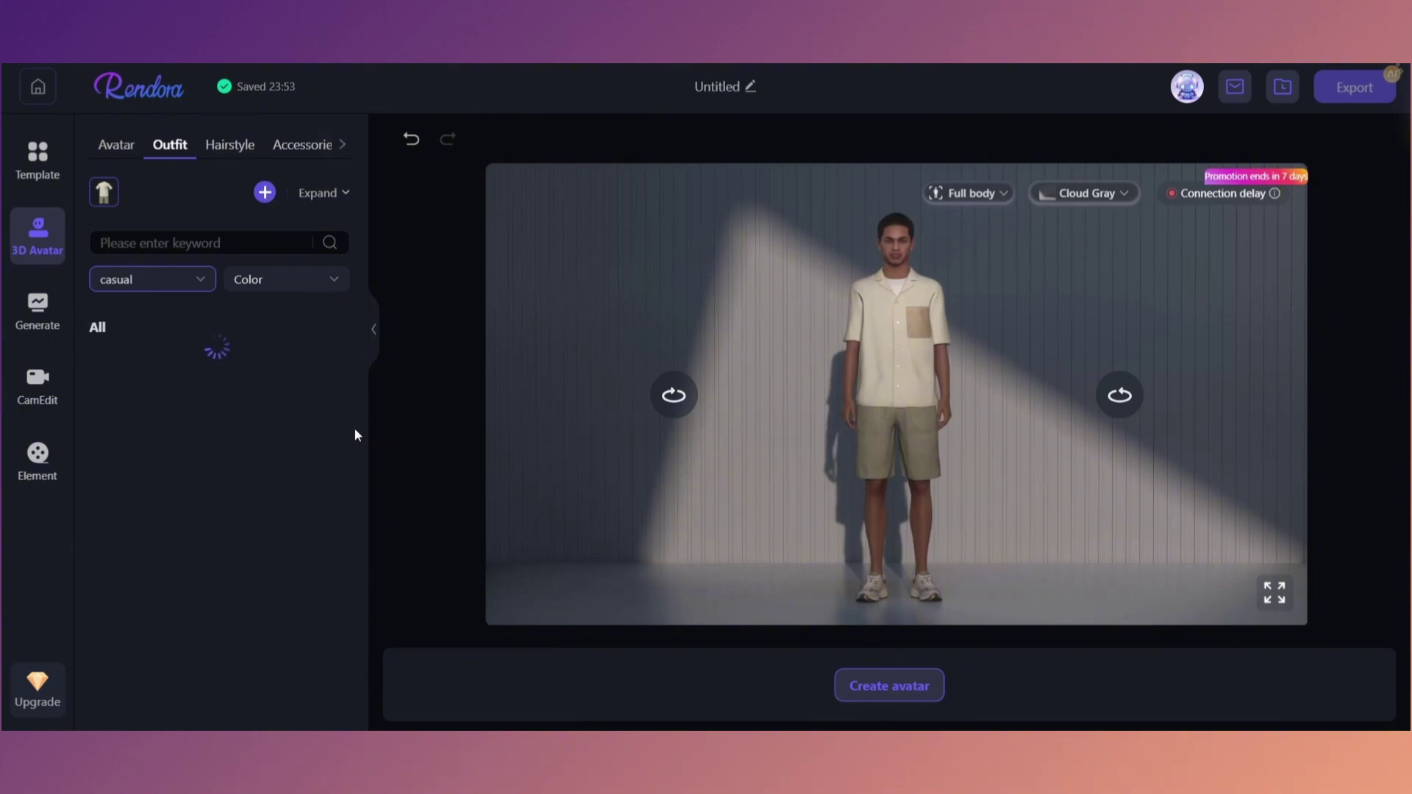
Look through the casual outfits and apply the olive-tan hoodie with matching sweatpants to the avatar.
scroll(252, 496, down, 5)
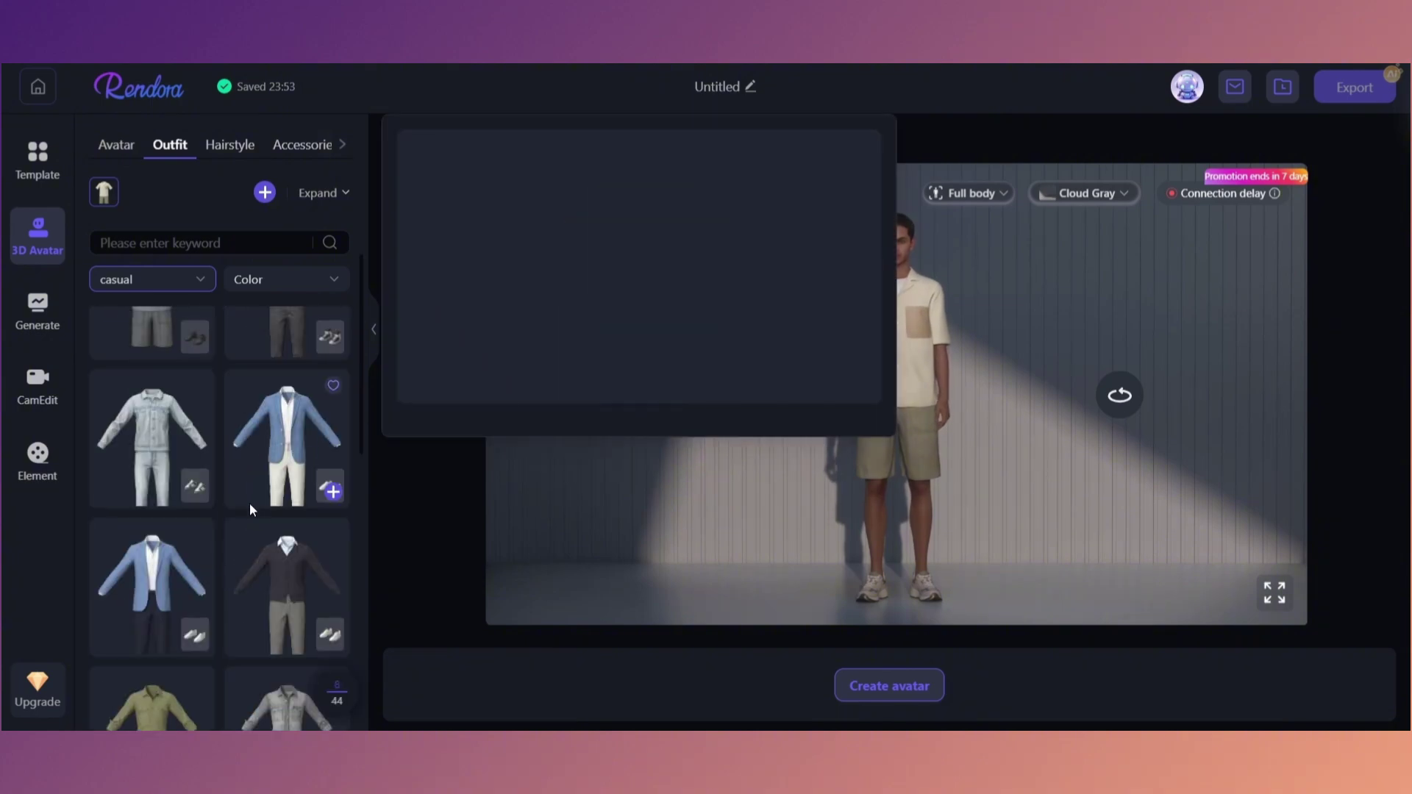
scroll(239, 525, down, 3)
scroll(230, 530, down, 3)
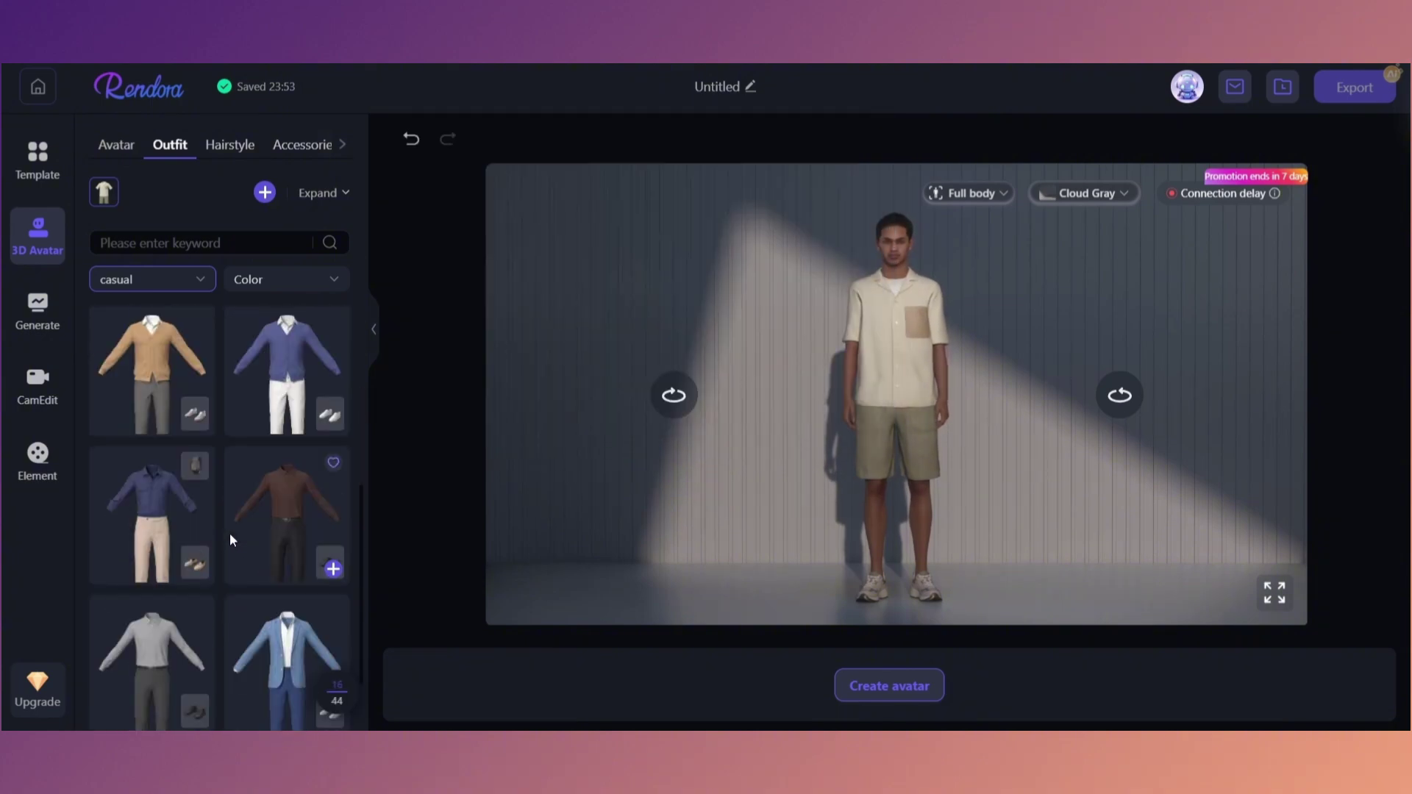
scroll(184, 442, up, 10)
click(103, 367)
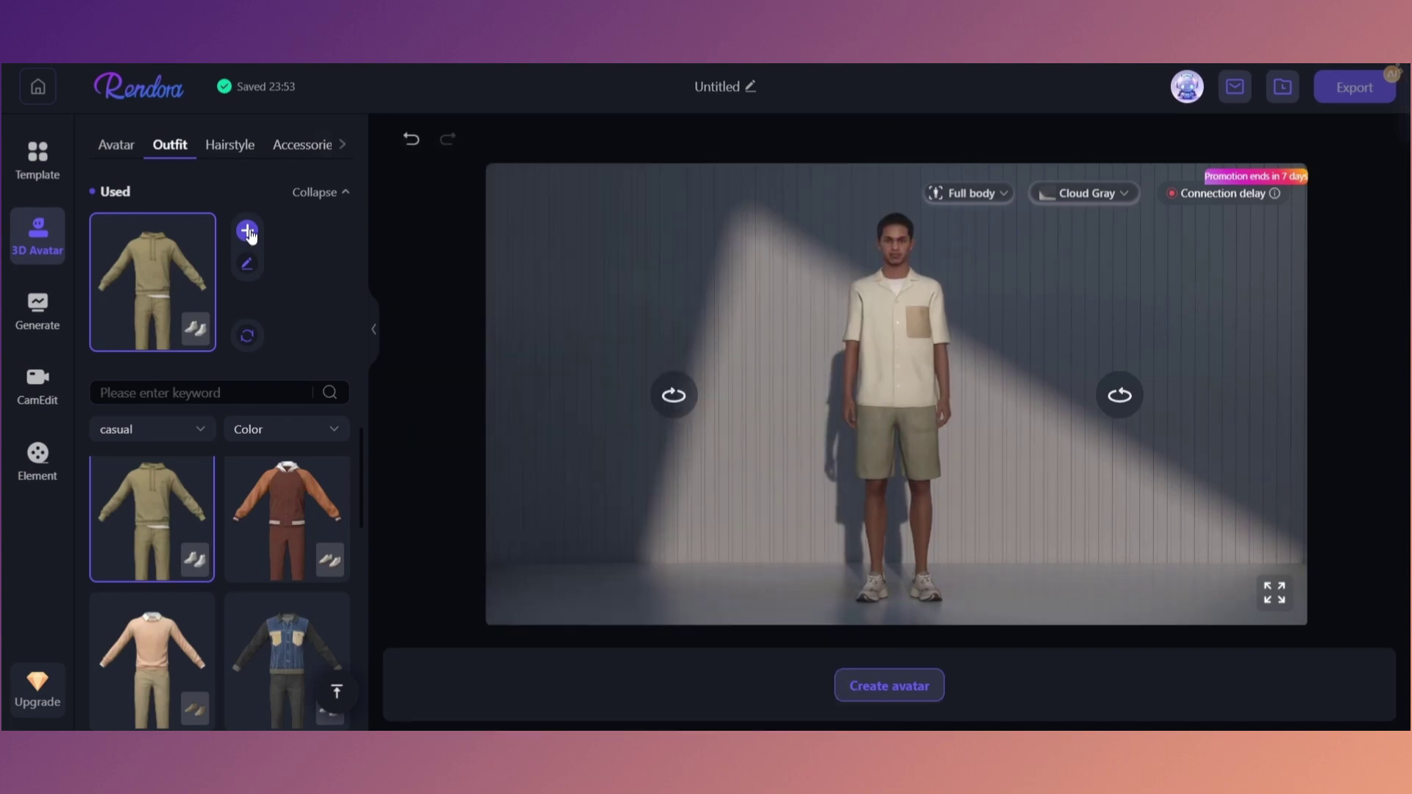
click(248, 232)
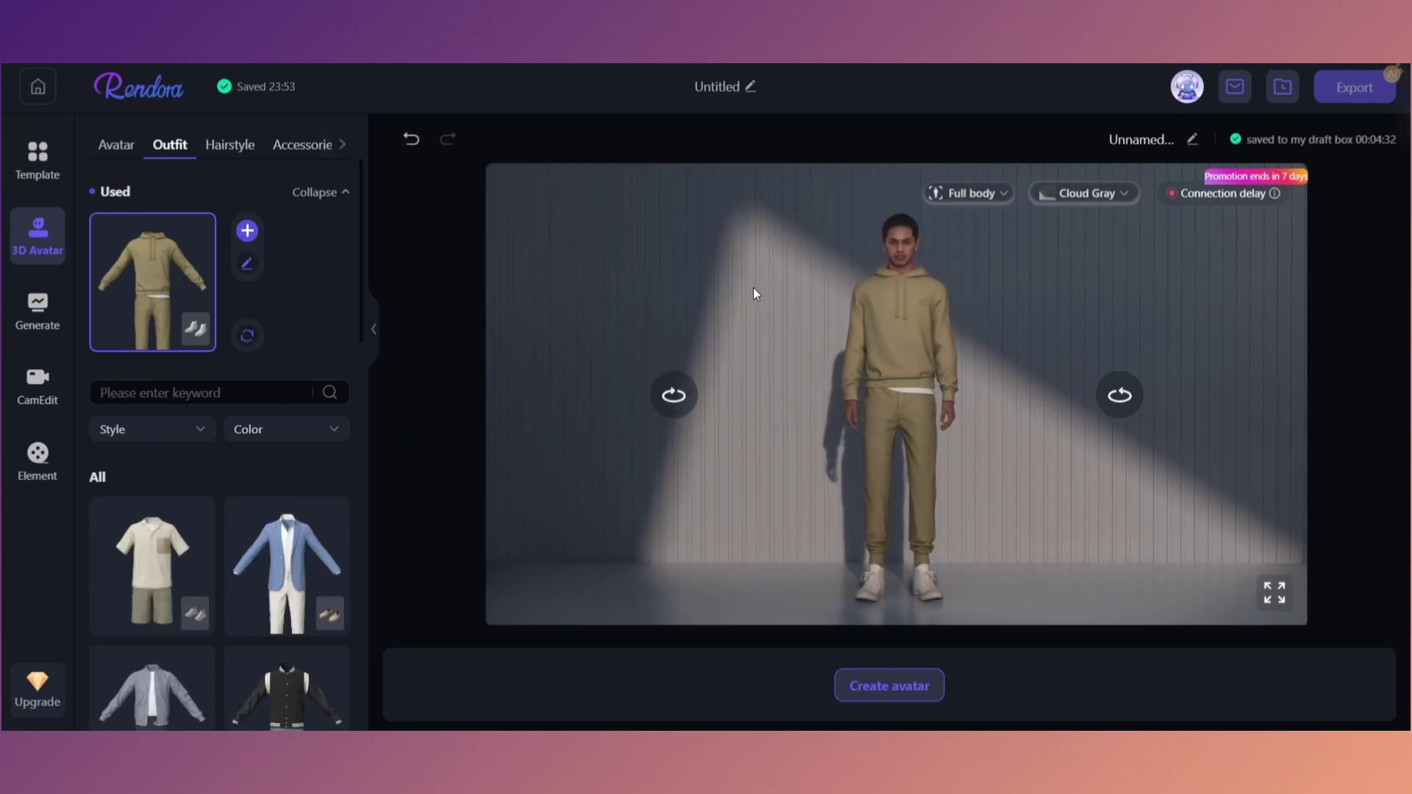
Choose the short buzz-cut hairstyle from the hairstyle collection and apply it to the avatar.
click(224, 145)
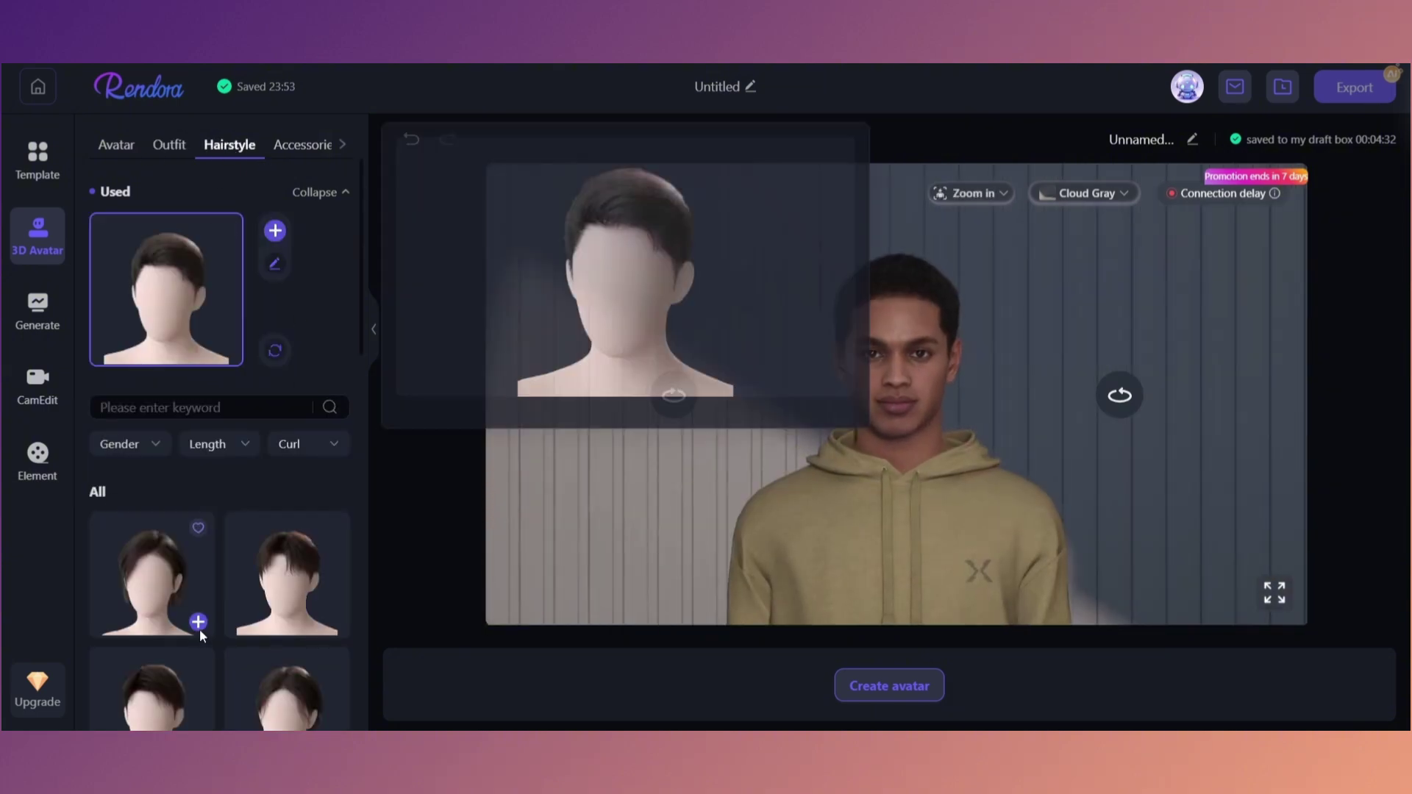
scroll(140, 620, down, 5)
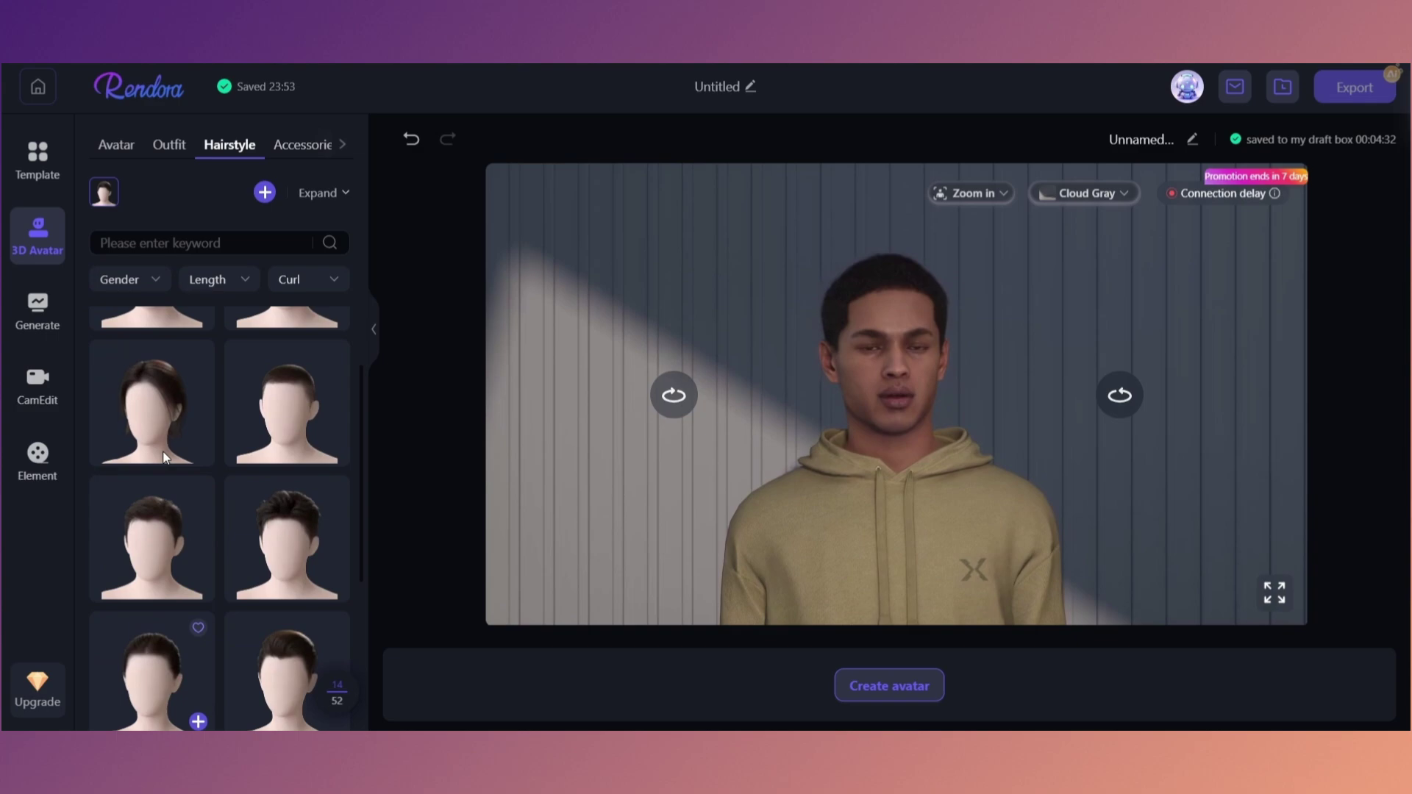
click(292, 409)
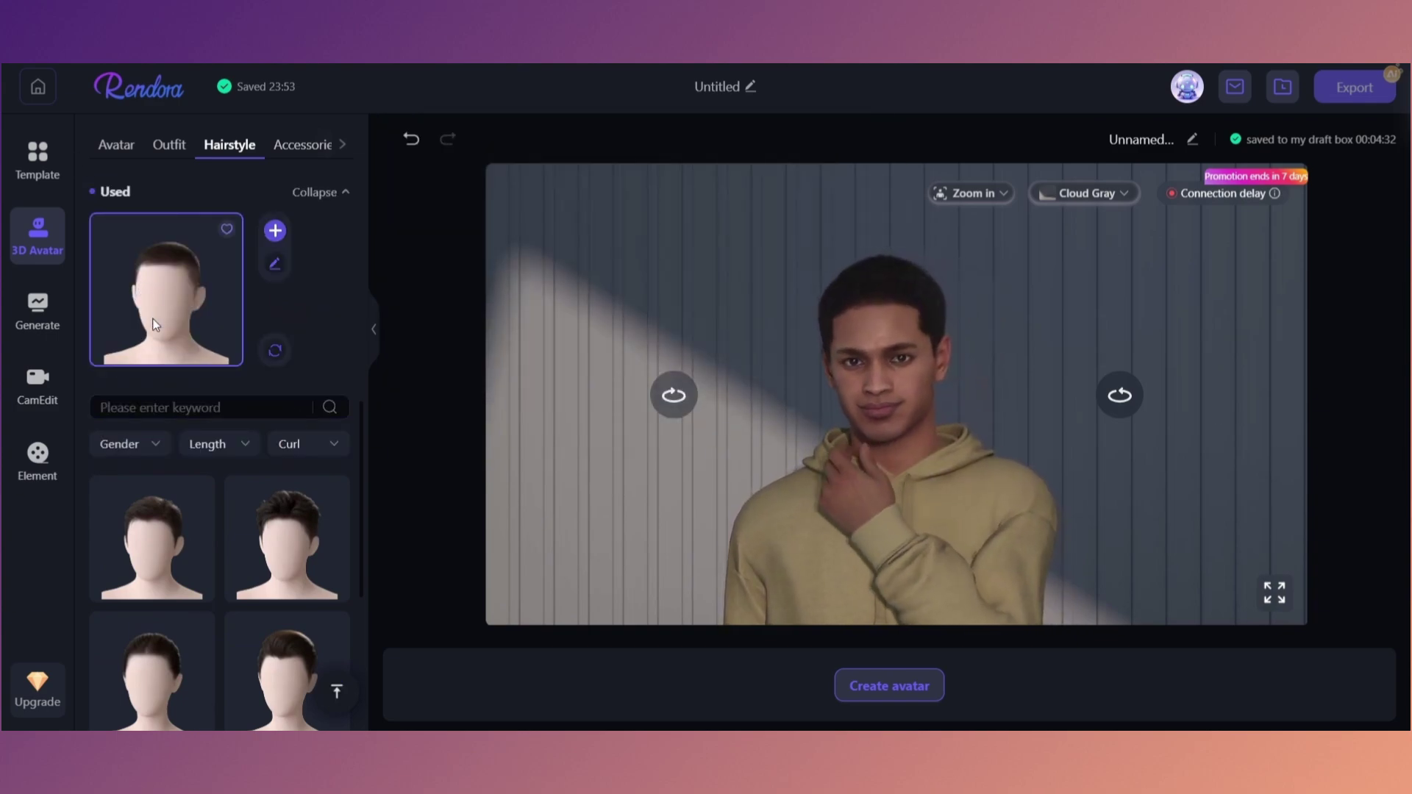
click(275, 233)
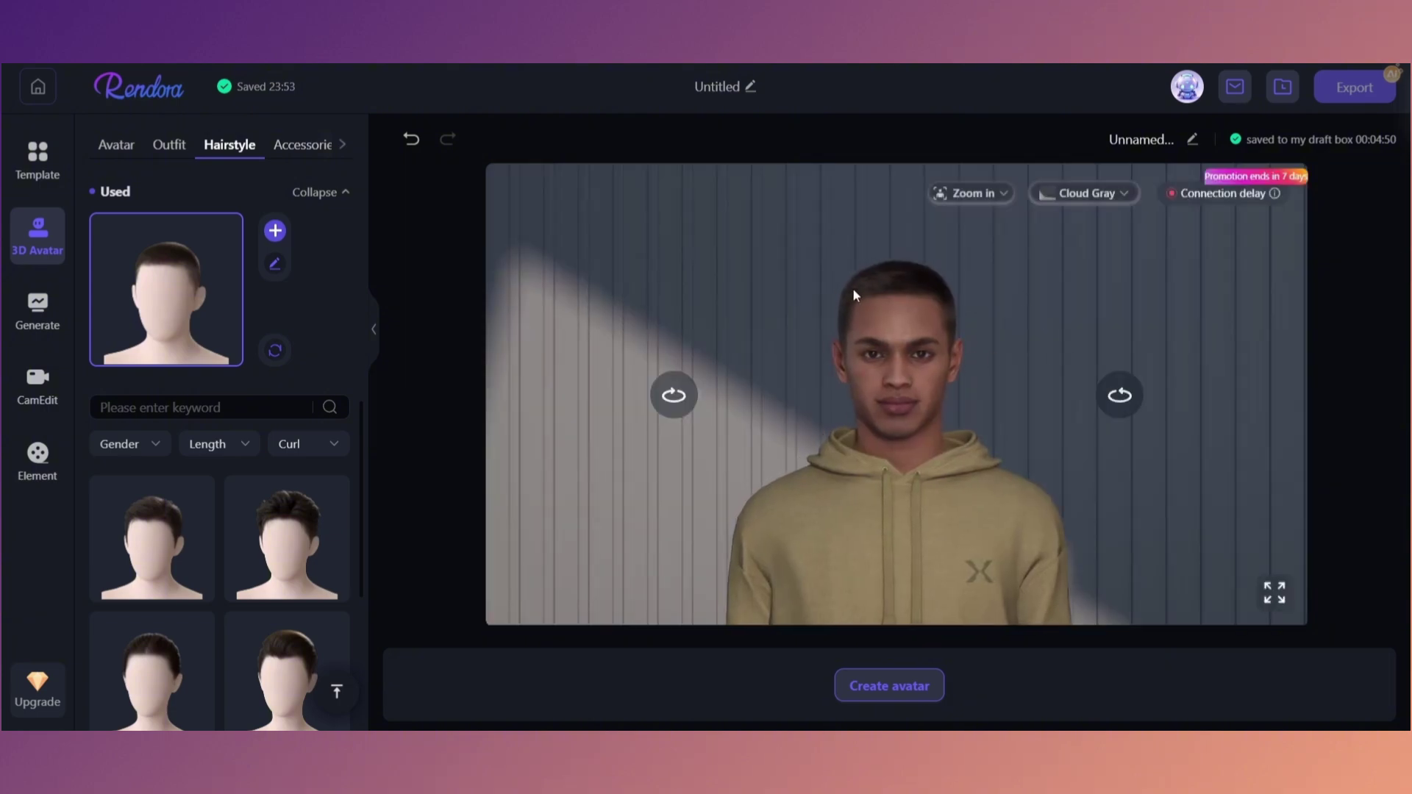
Browse the glasses accessories and add the thin-framed round glasses to the avatar.
click(300, 144)
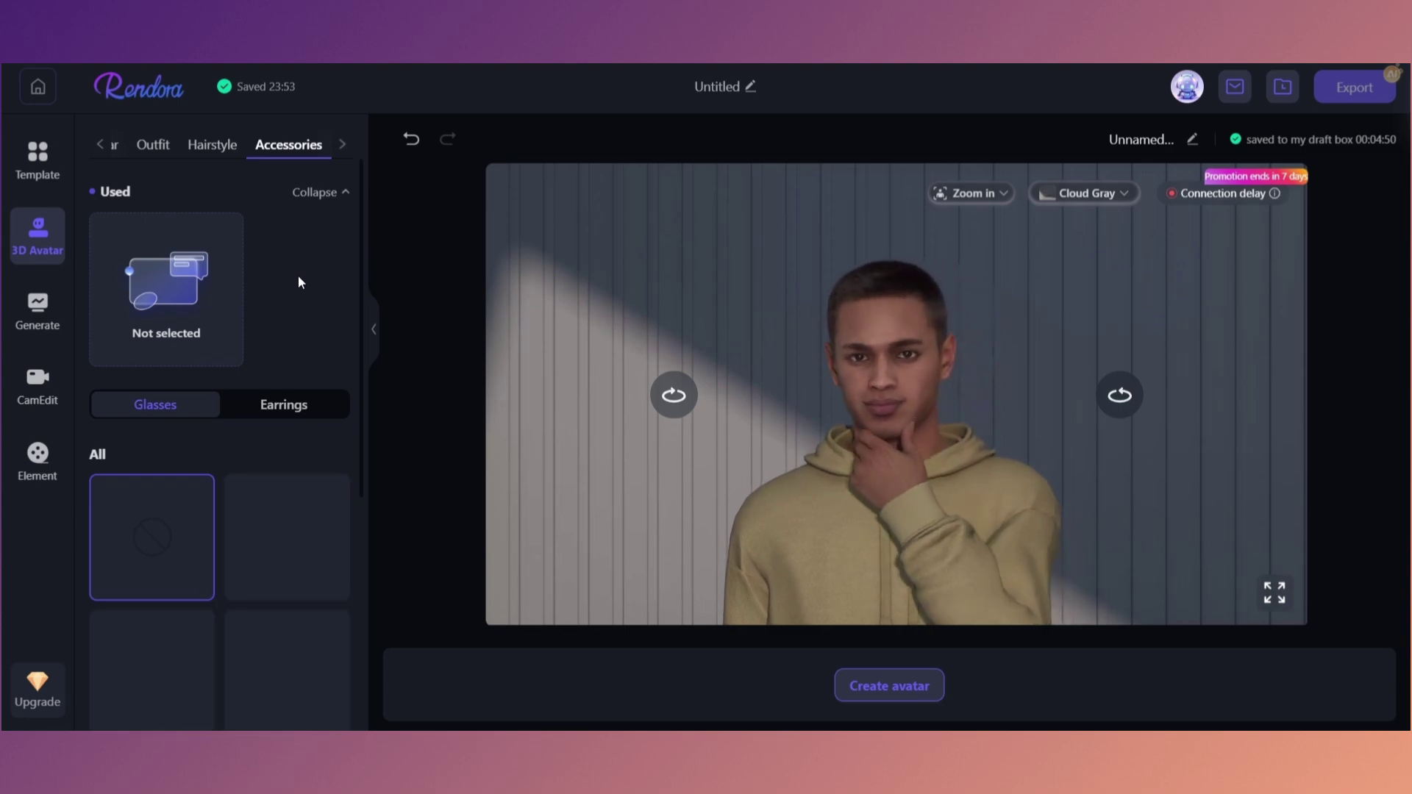
scroll(269, 611, down, 5)
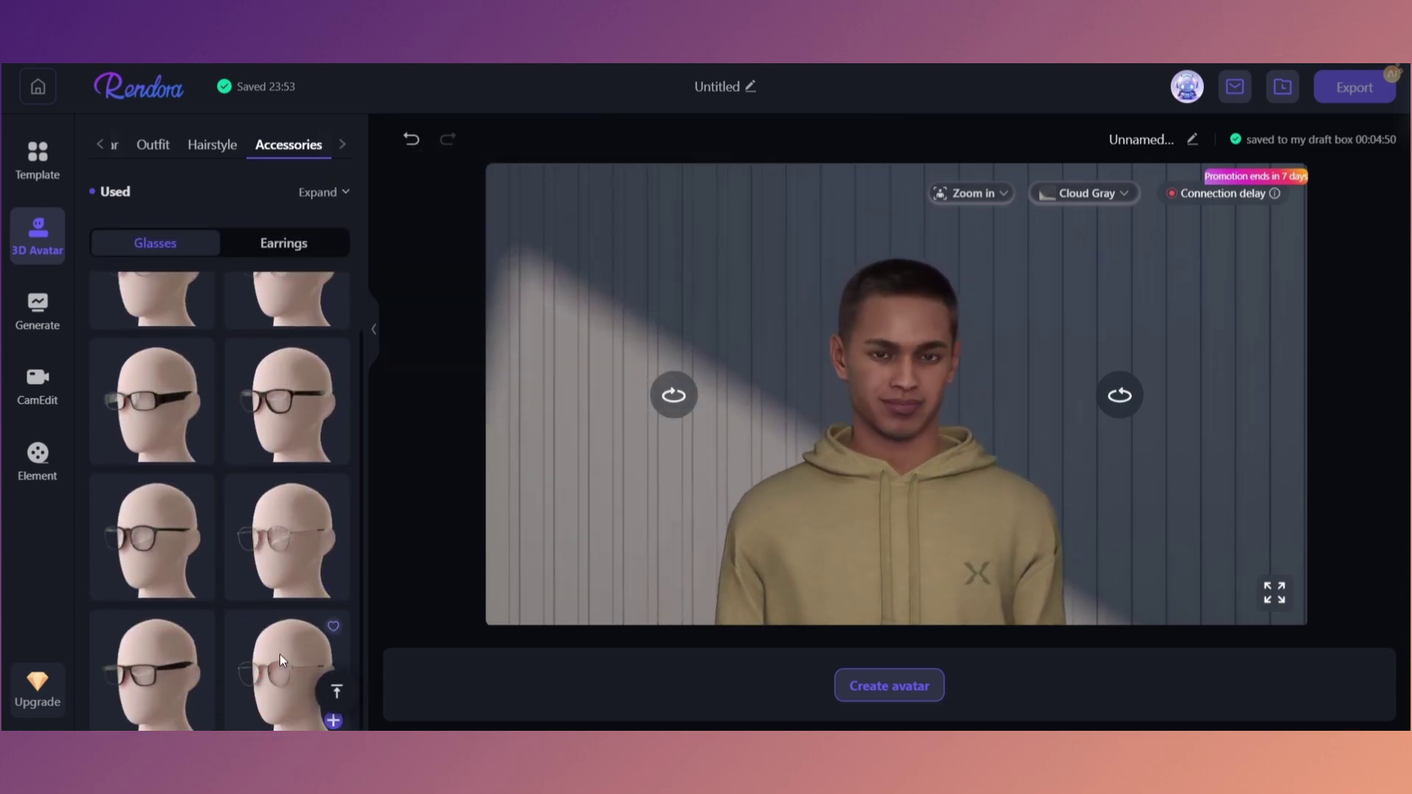
click(333, 721)
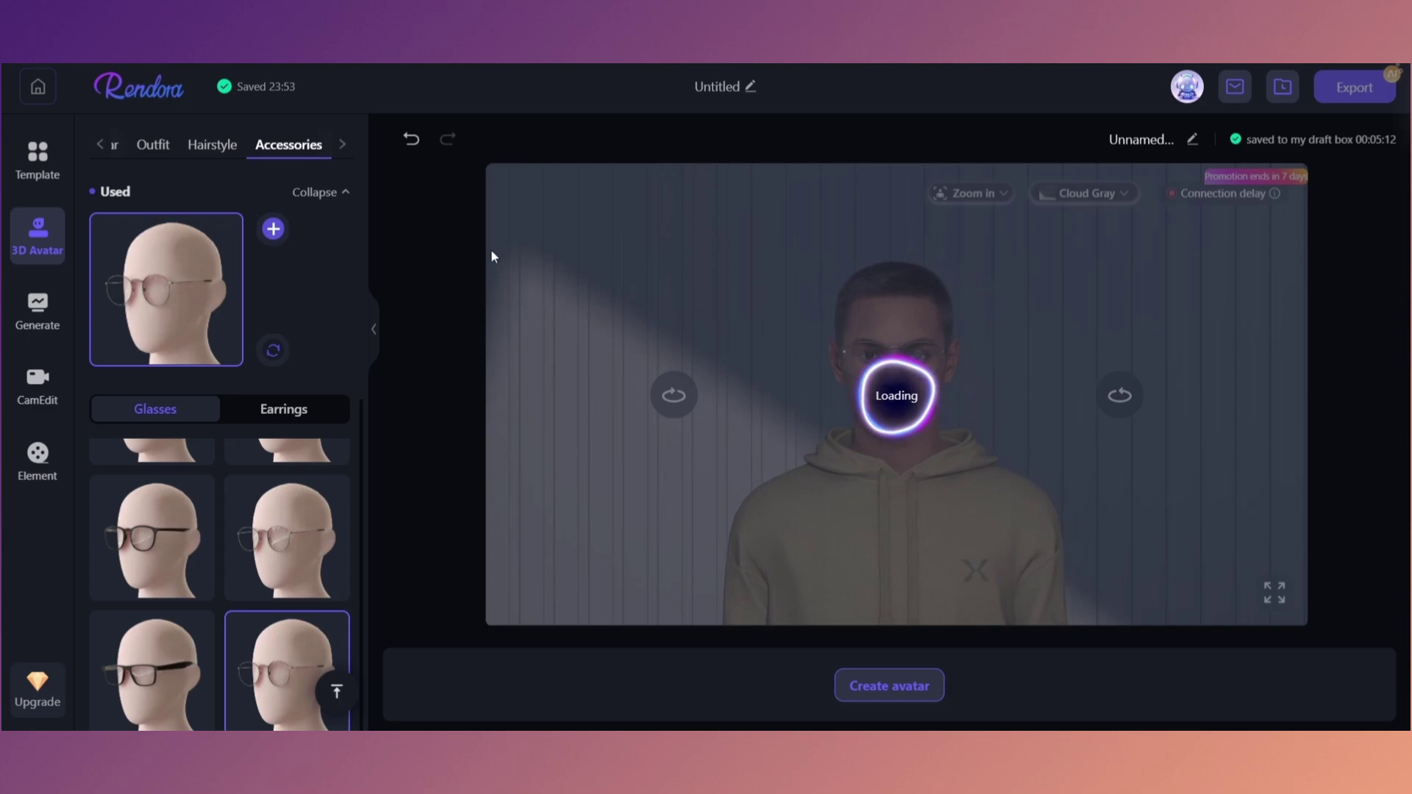
Create the customized avatar under the name "WEBB TV".
click(901, 686)
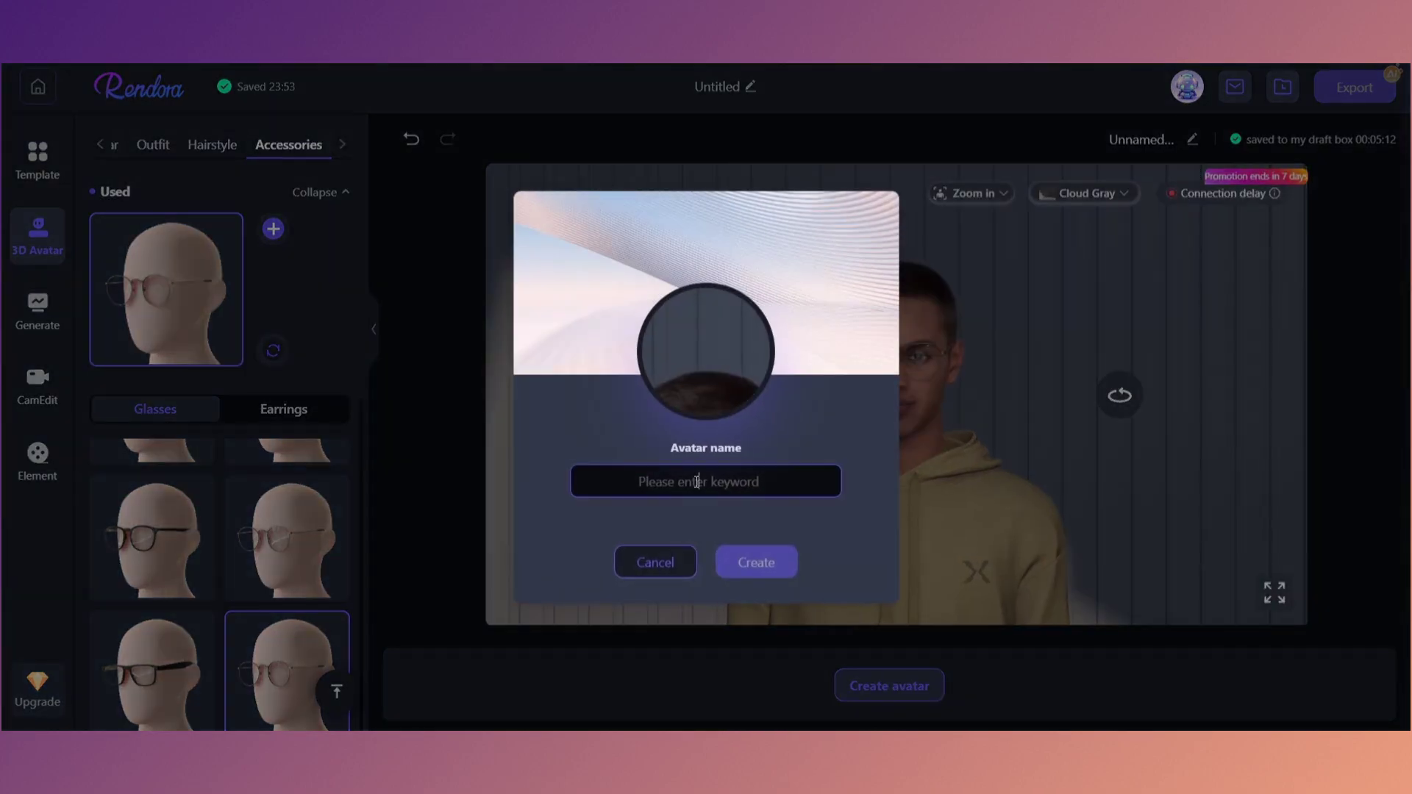
text(WEBB TV)
key(Return)
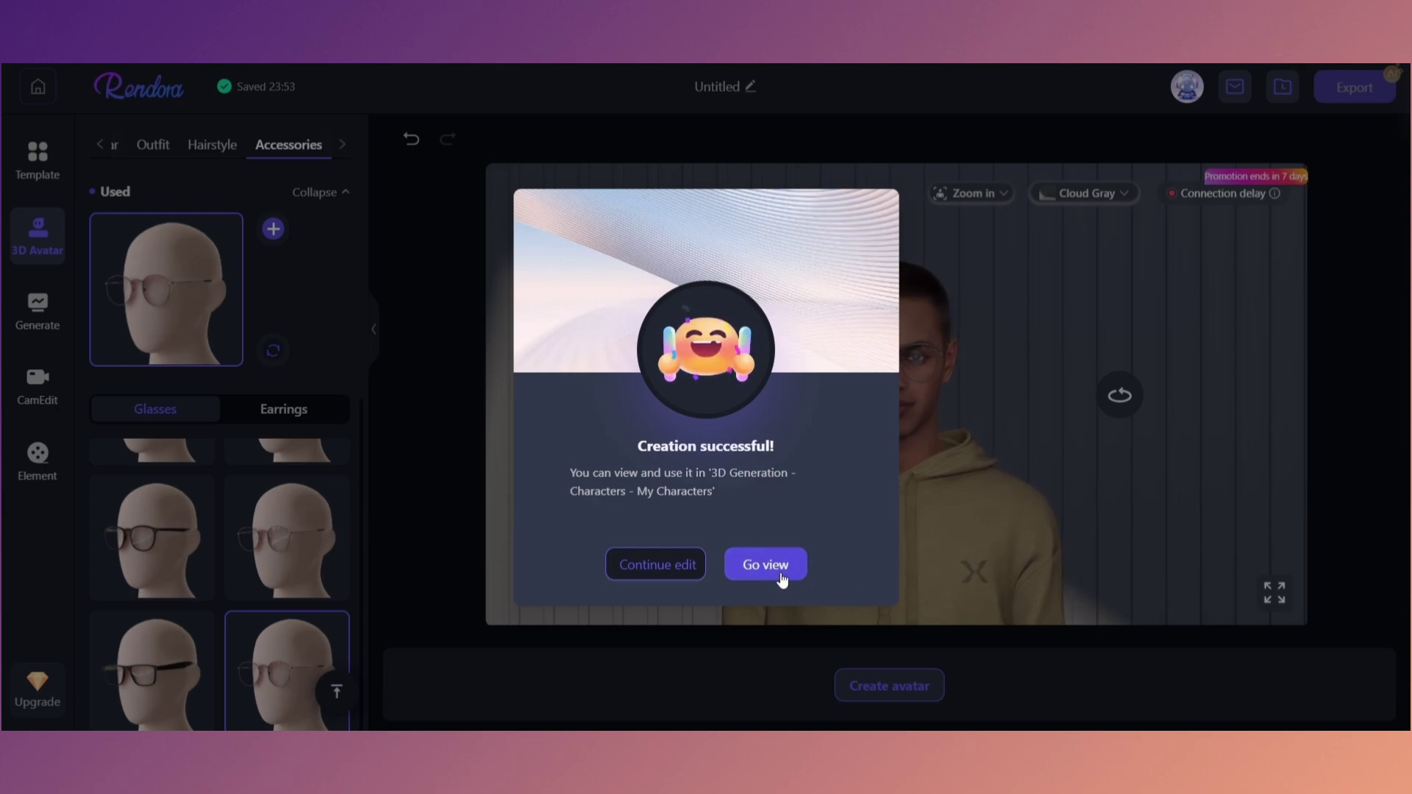
Go to the personal avatar collection for video generation and select the newly created hoodie avatar as presenter.
click(647, 578)
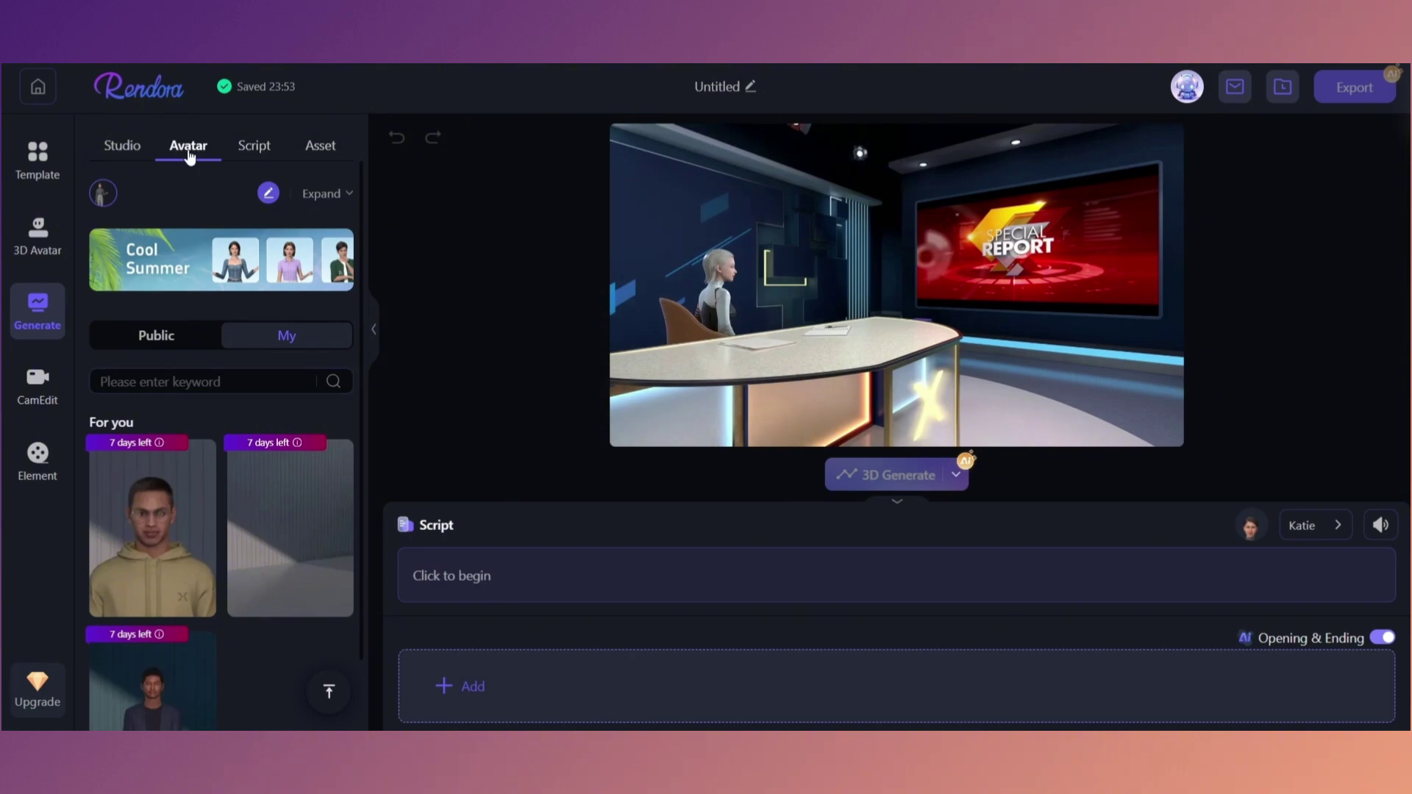
click(161, 338)
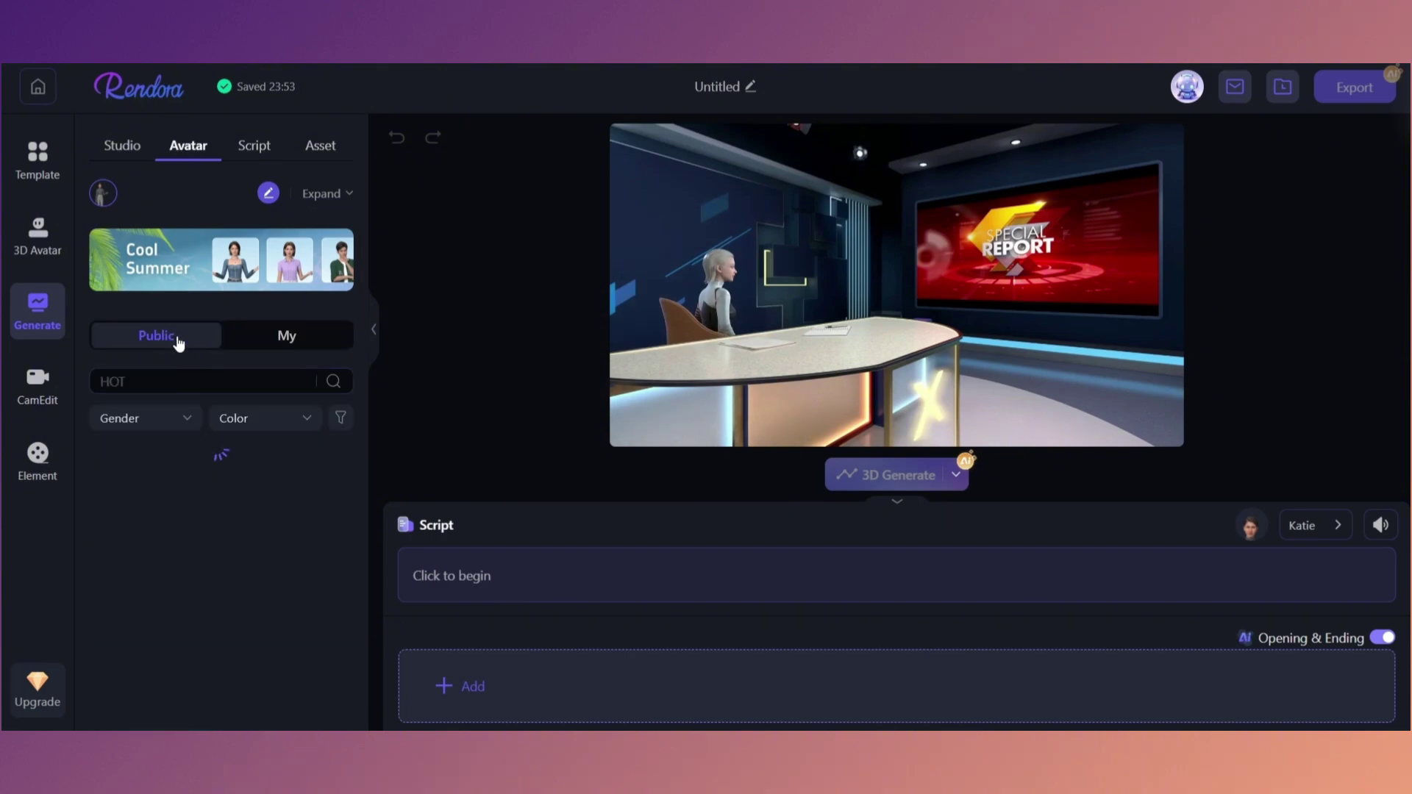
click(287, 337)
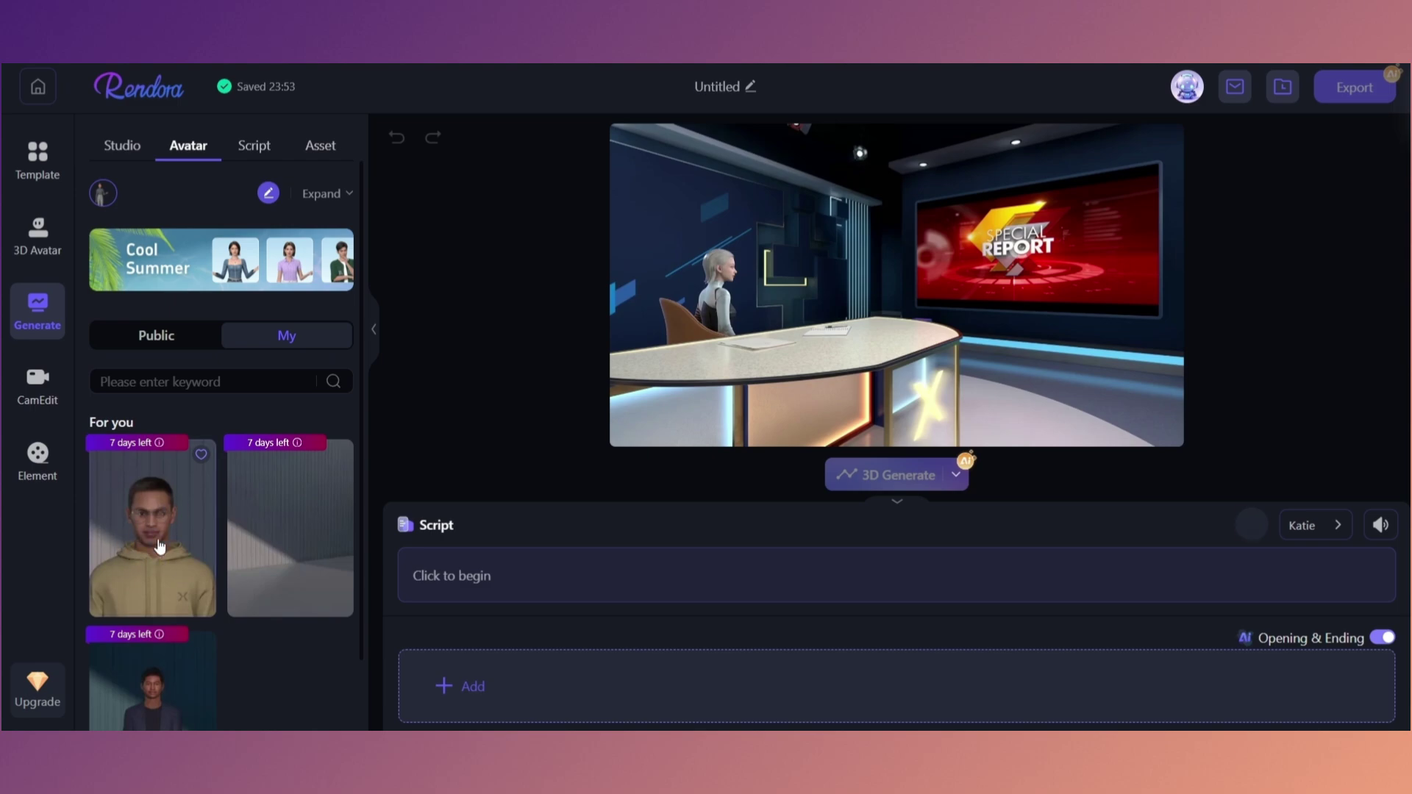
click(160, 545)
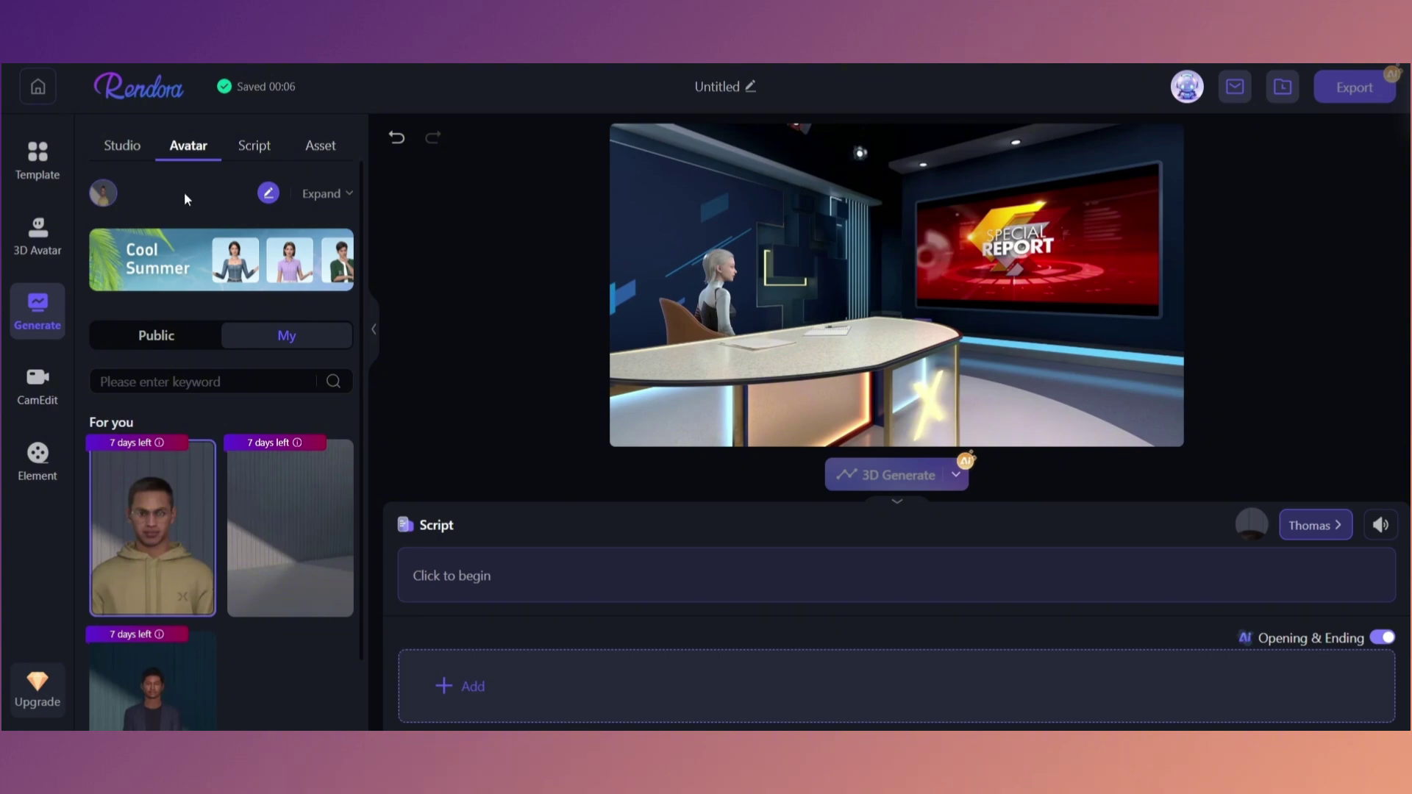
Look through the public studio scenes, from stages and TV interview sets to outdoor spaces and custom backgrounds.
click(125, 151)
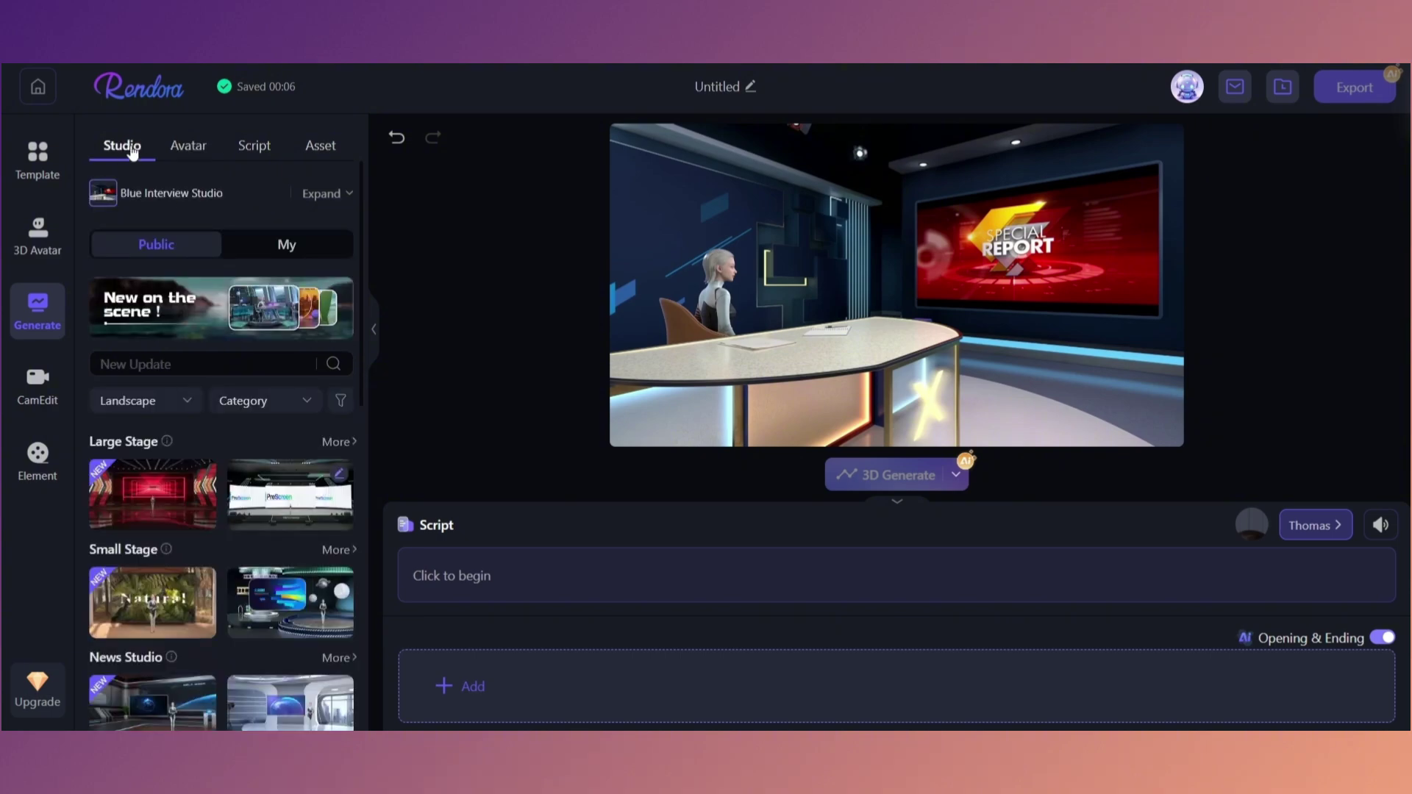
scroll(162, 536, down, 8)
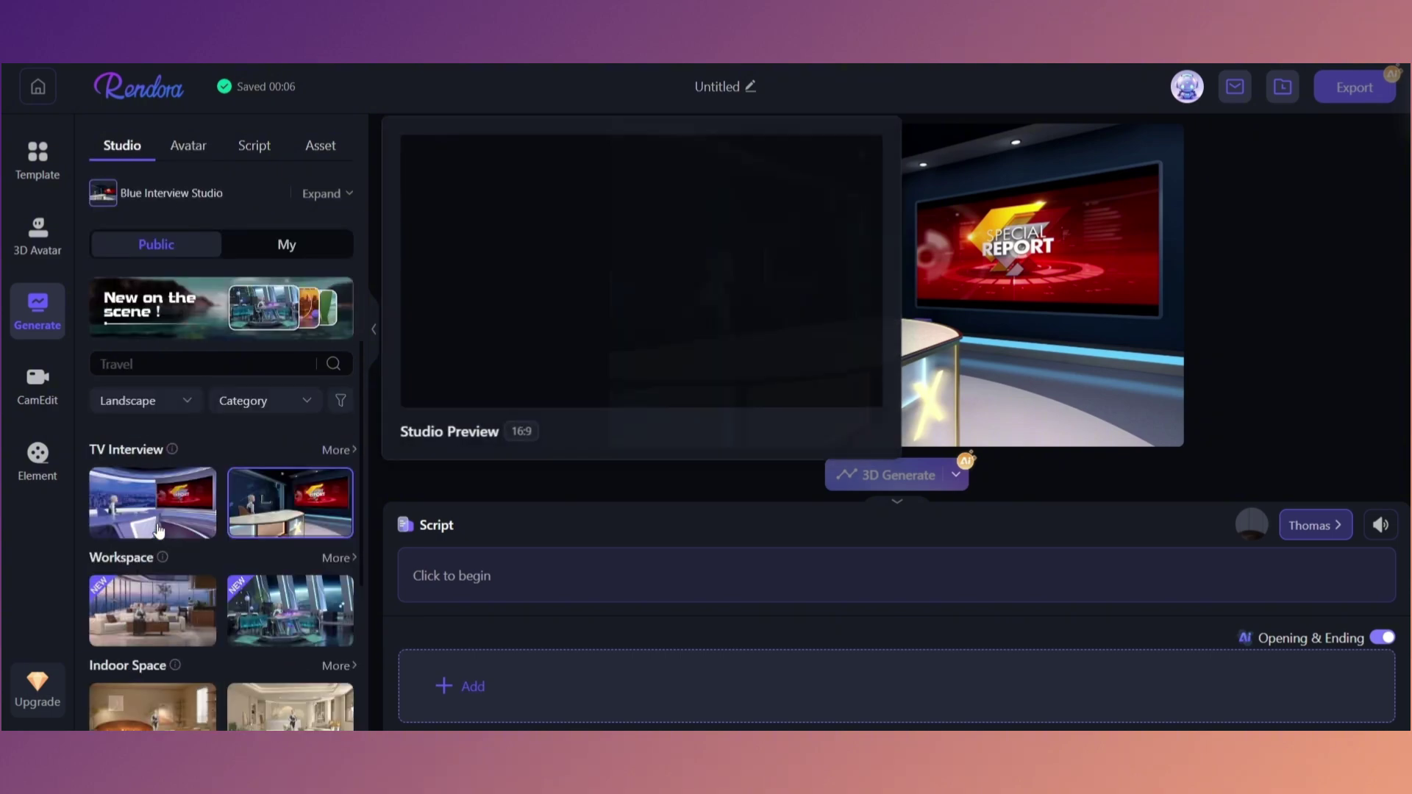
scroll(177, 523, up, 3)
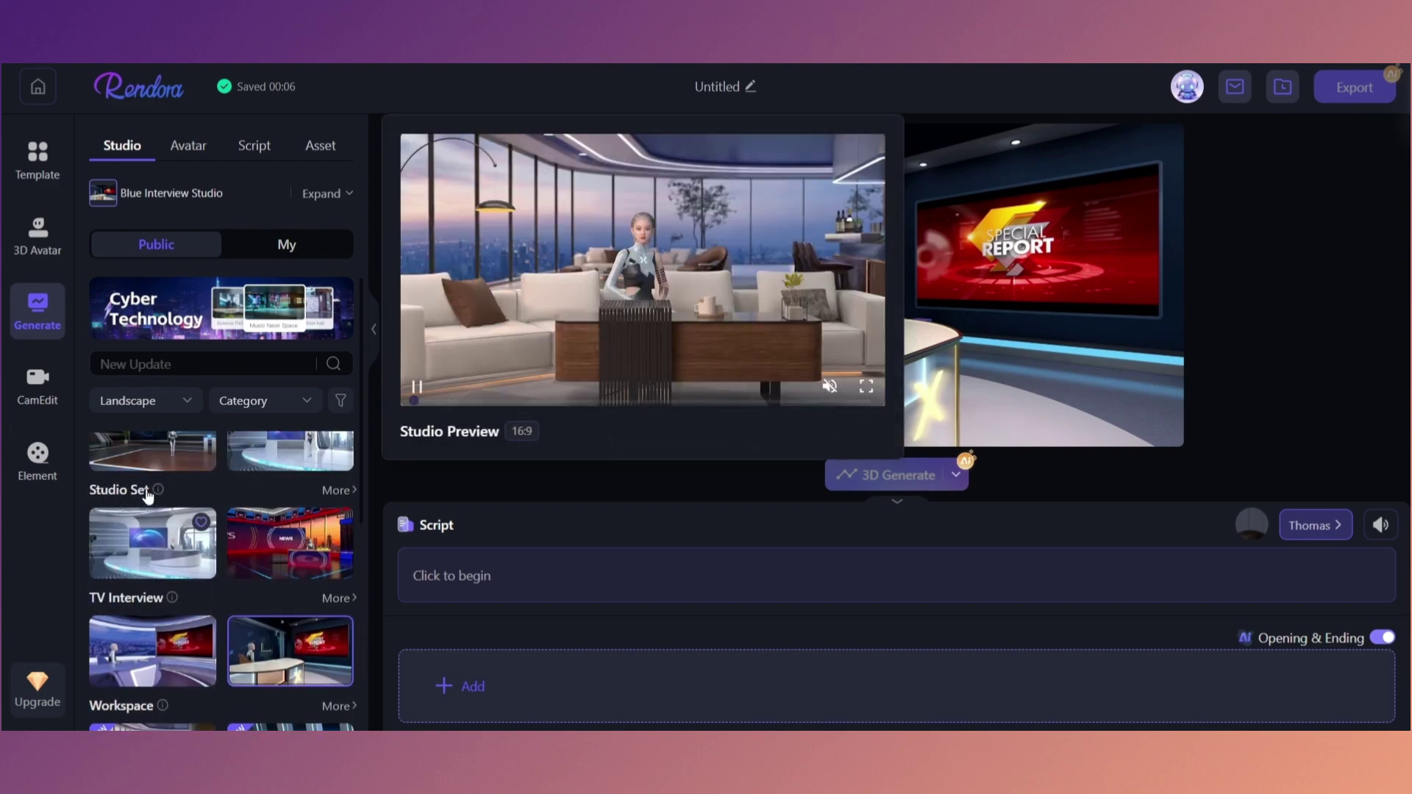
scroll(233, 545, down, 2)
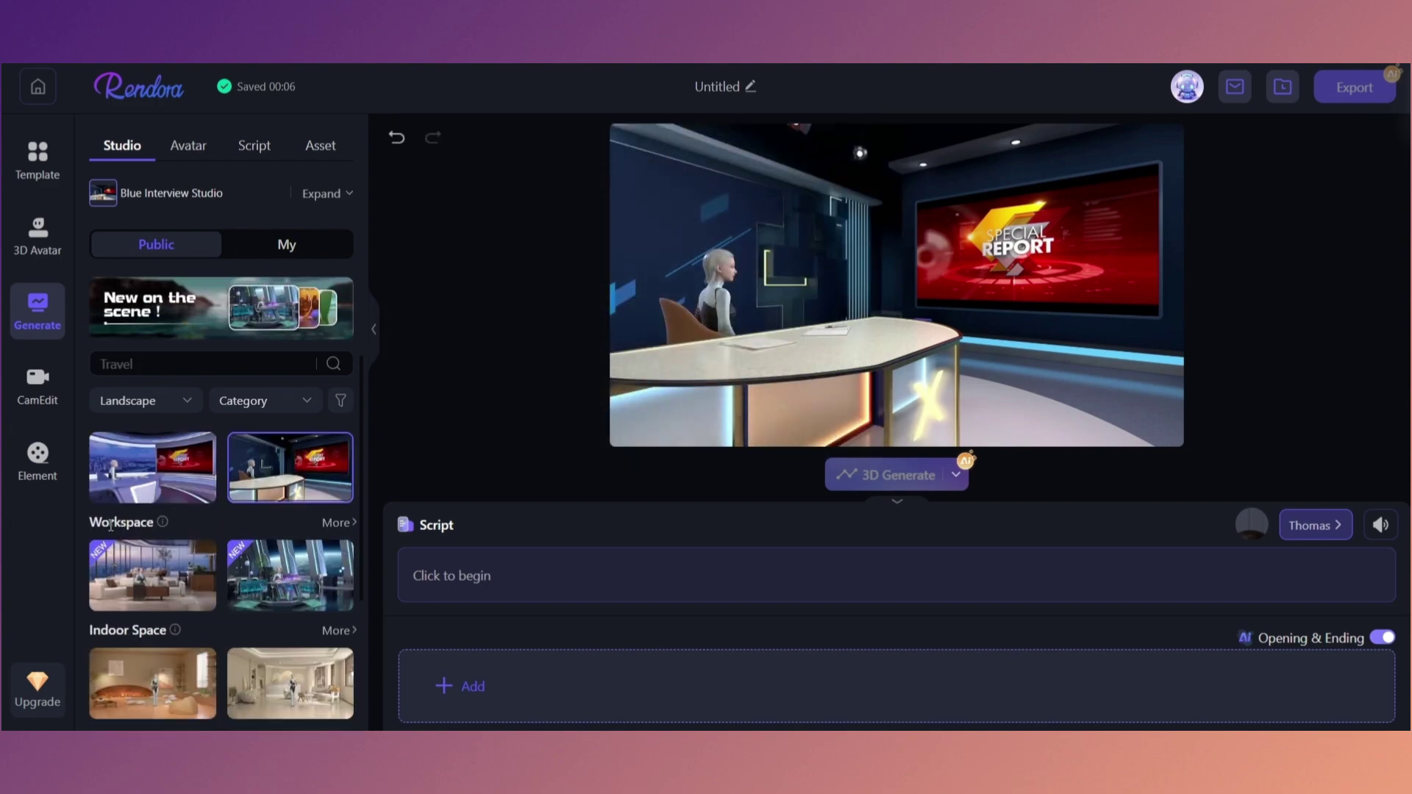
scroll(110, 525, down, 4)
mouse_move(201, 578)
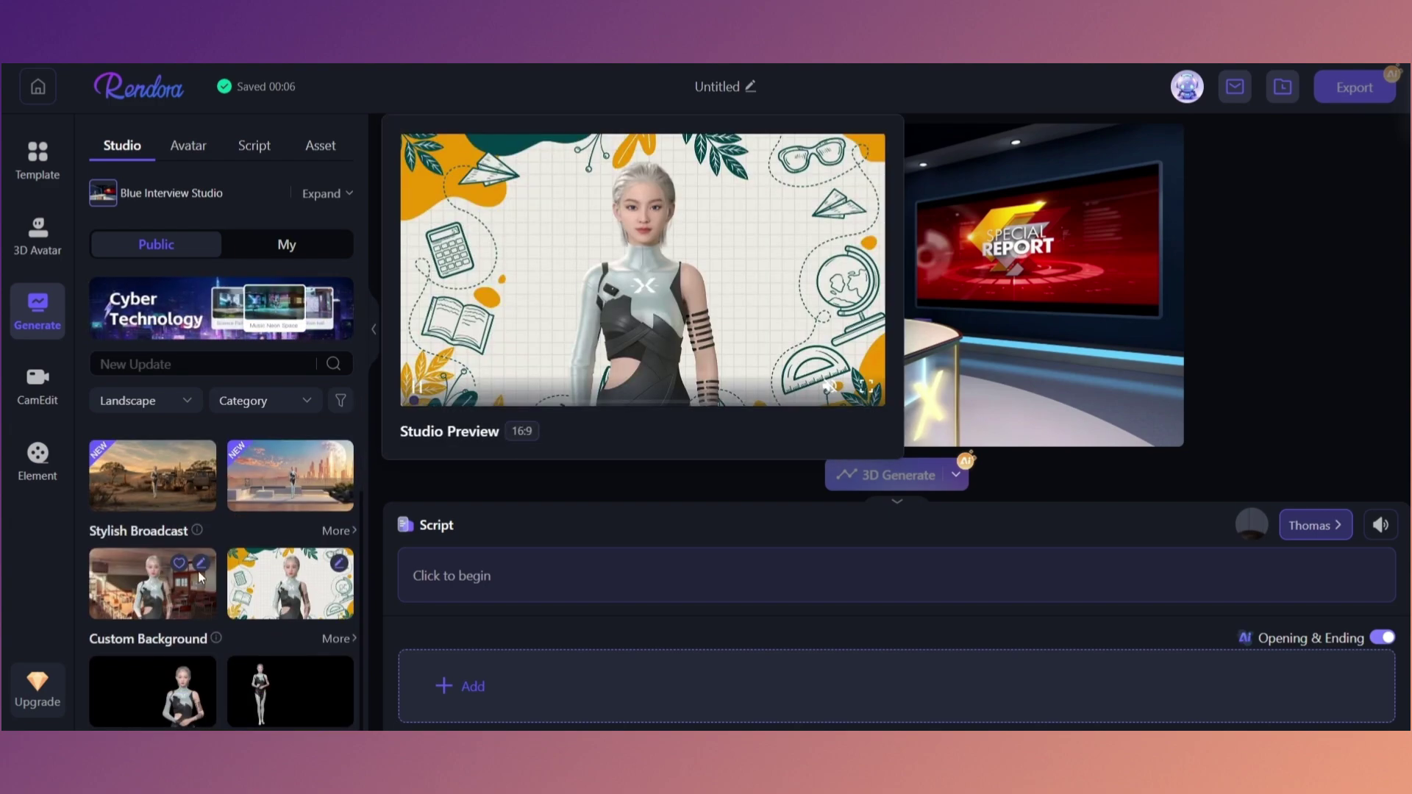
scroll(200, 577, up, 1)
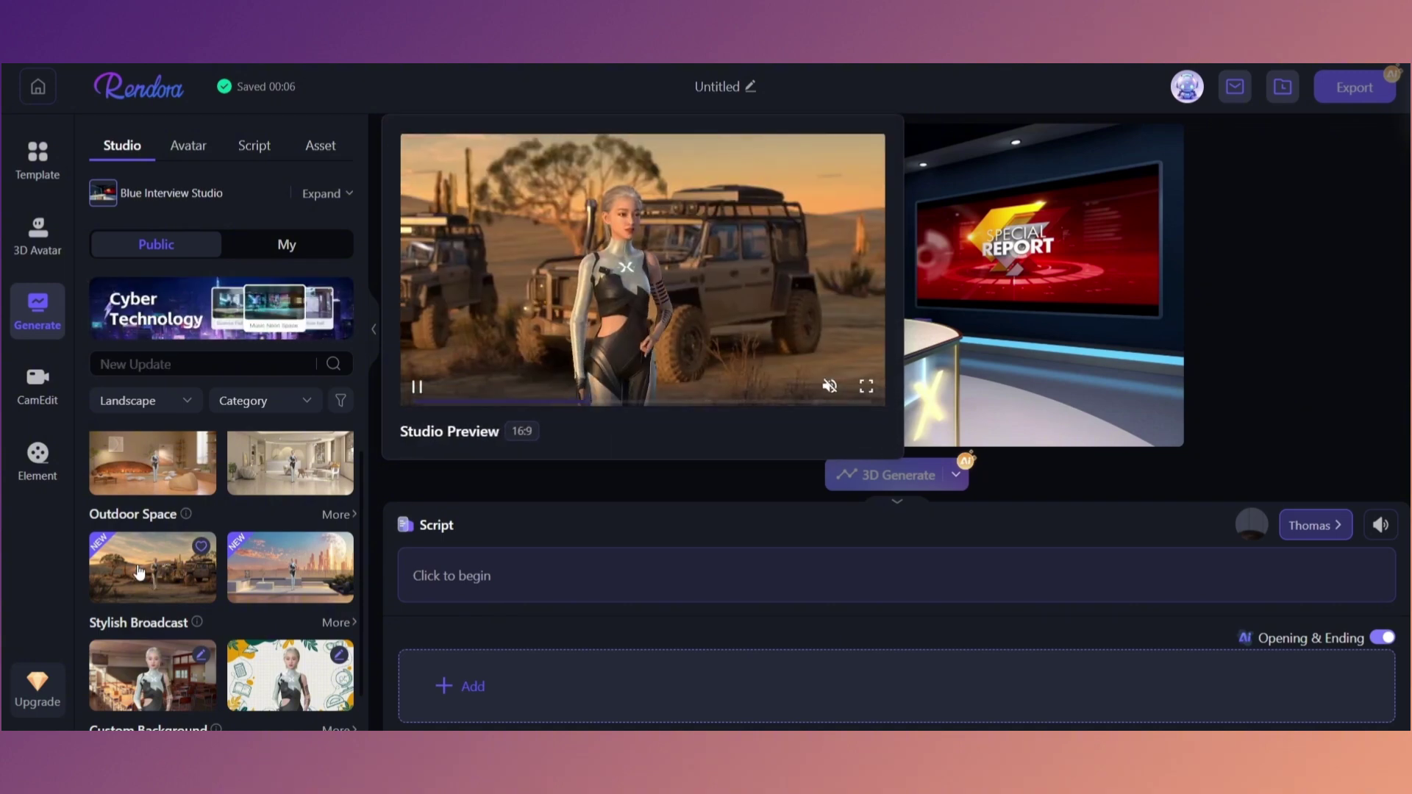
scroll(292, 727, down, 1)
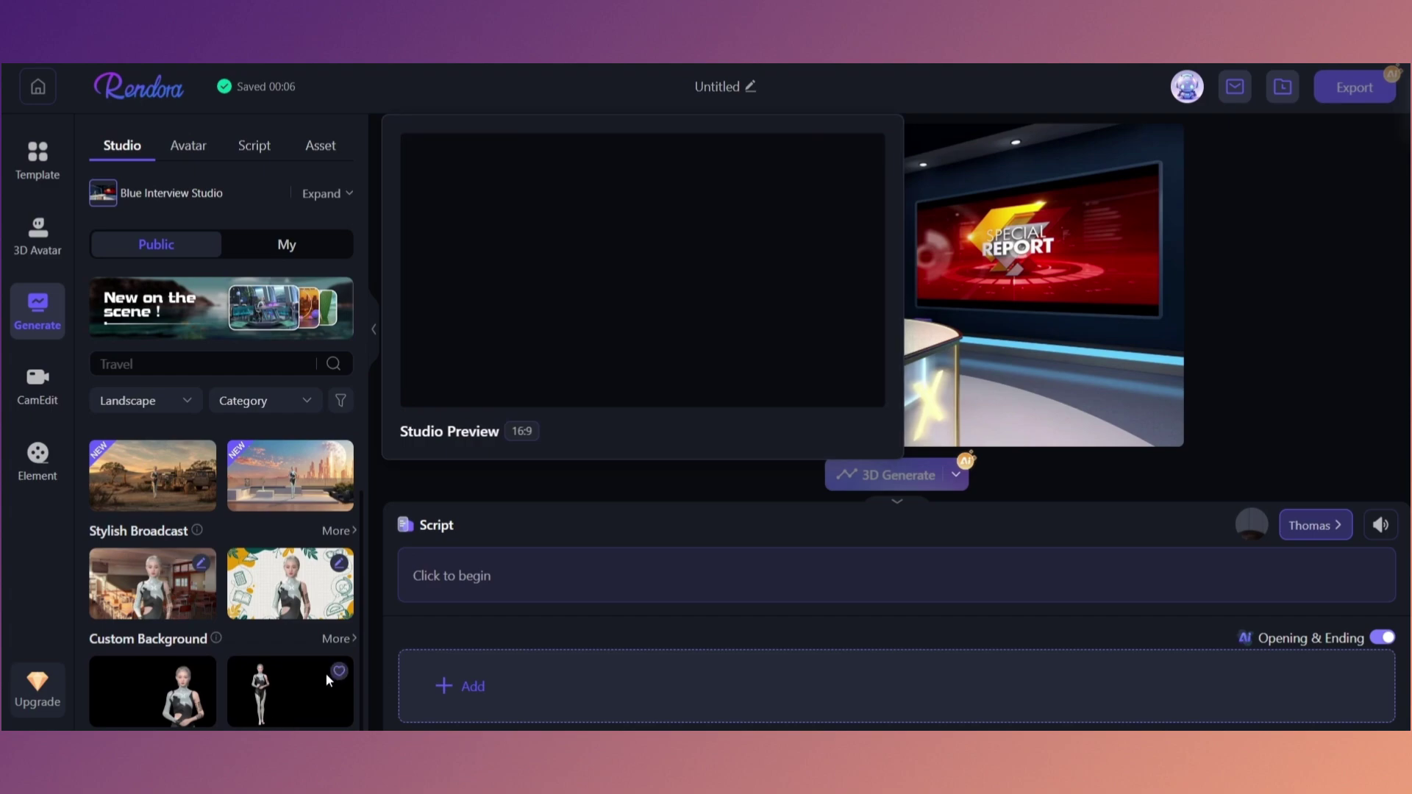
scroll(246, 506, up, 5)
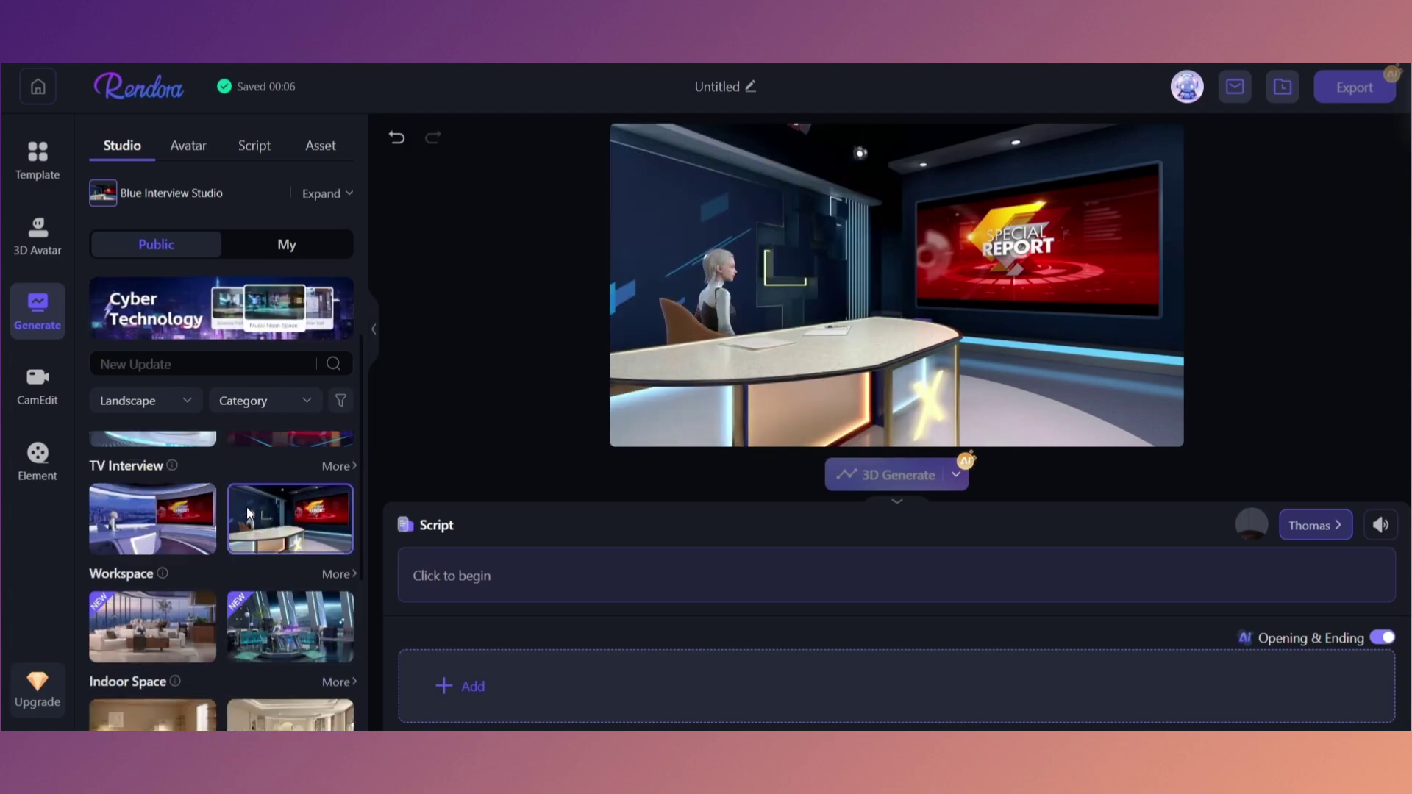
scroll(200, 571, up, 3)
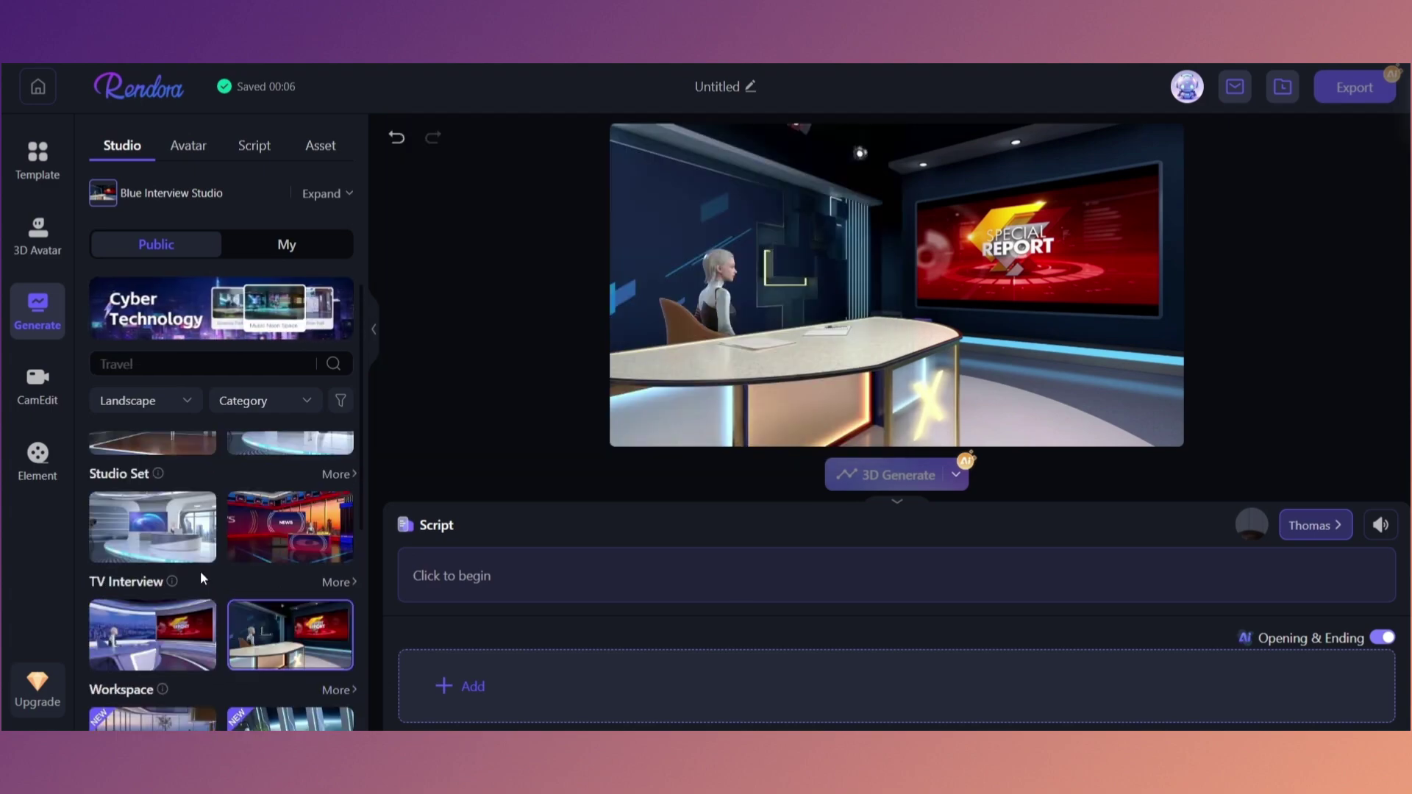
Filter the landscape studios to the Outdoor Space category and apply the night desert campsite with tent and campfire.
click(180, 407)
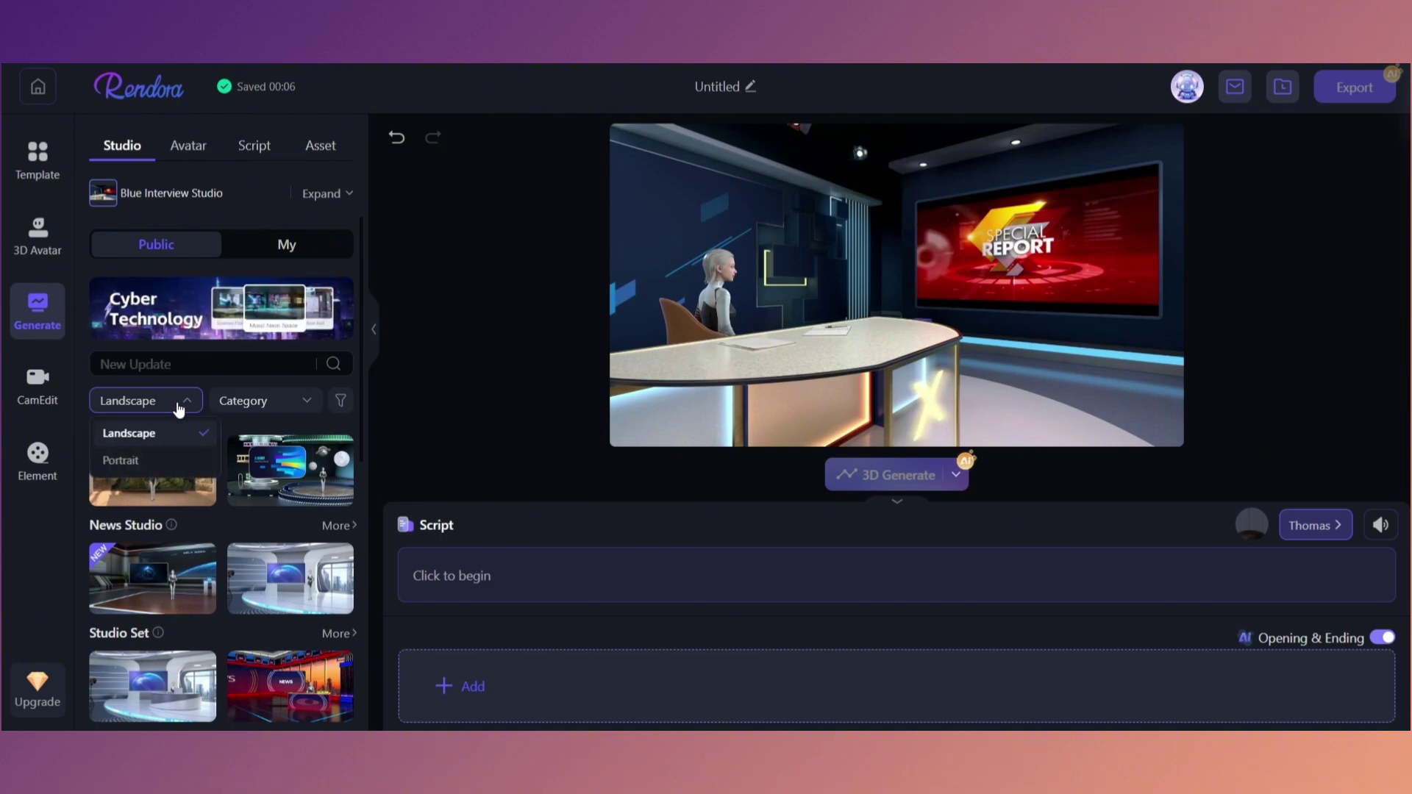
click(291, 401)
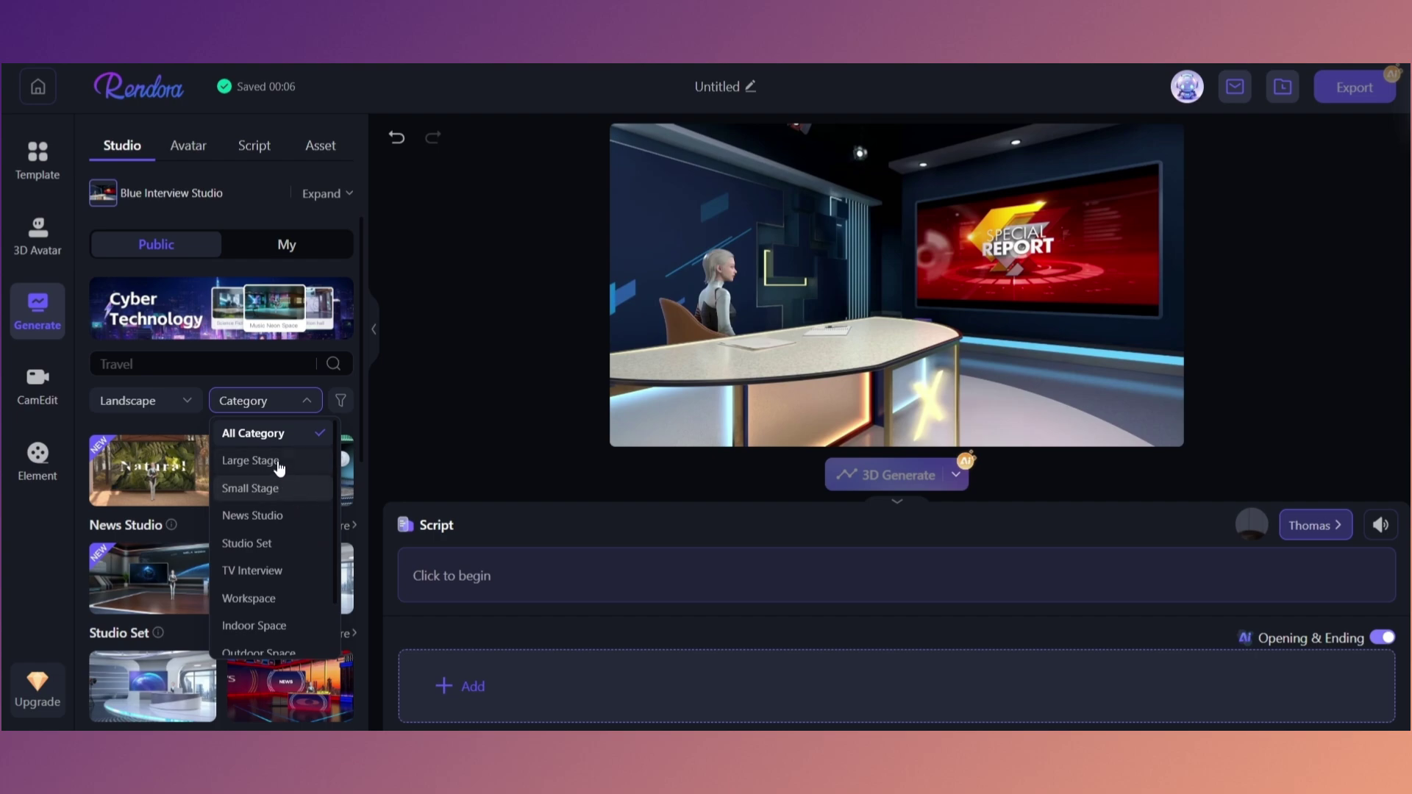
scroll(300, 508, down, 2)
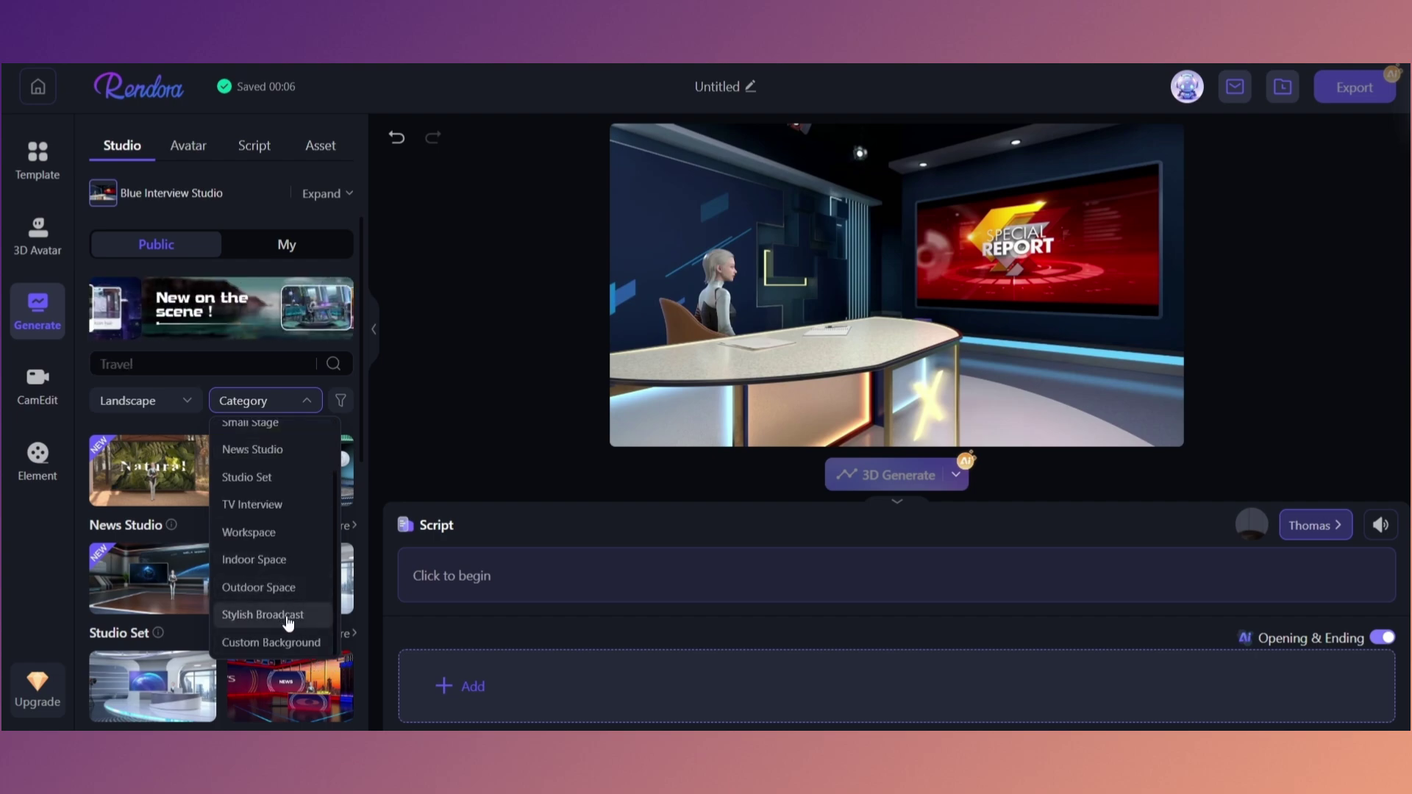
click(277, 592)
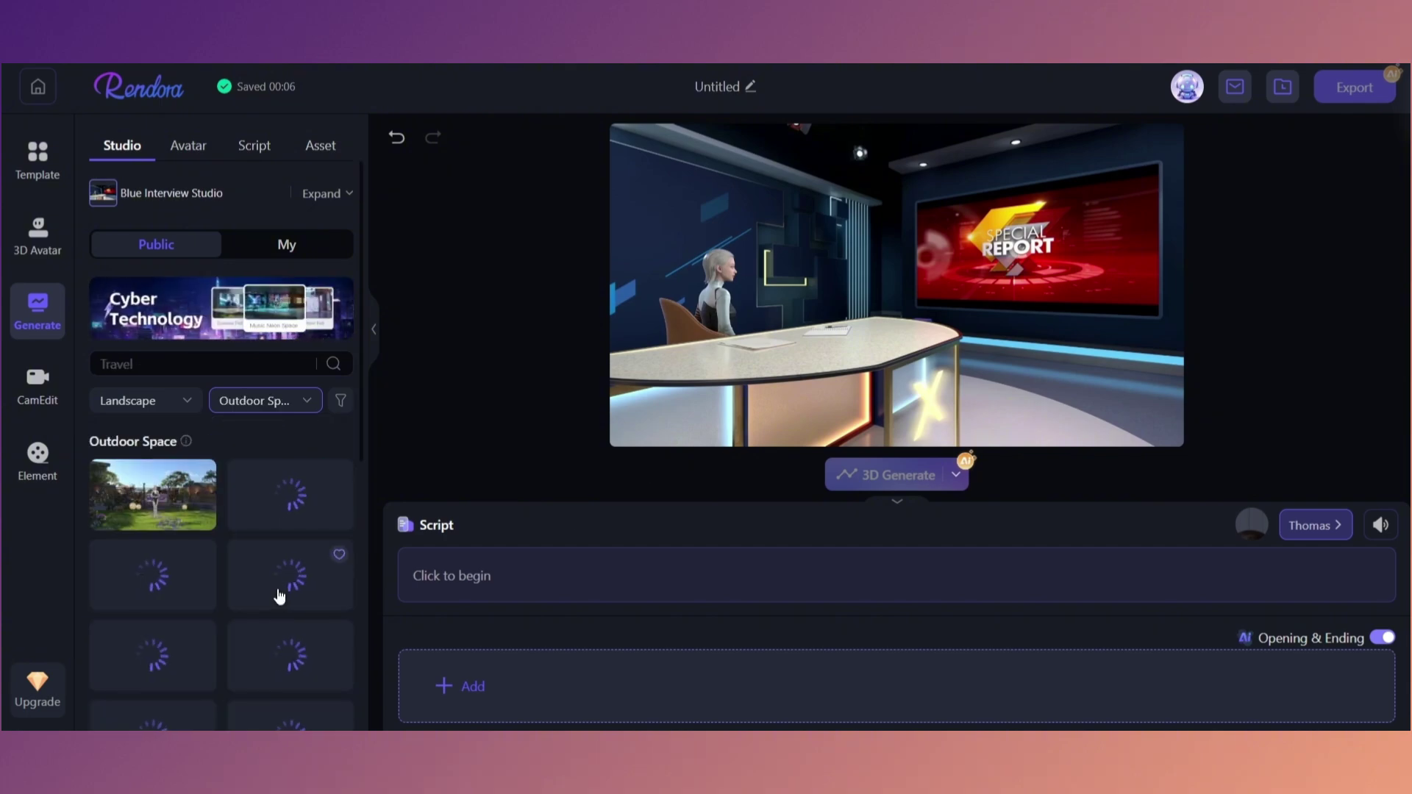
mouse_move(158, 589)
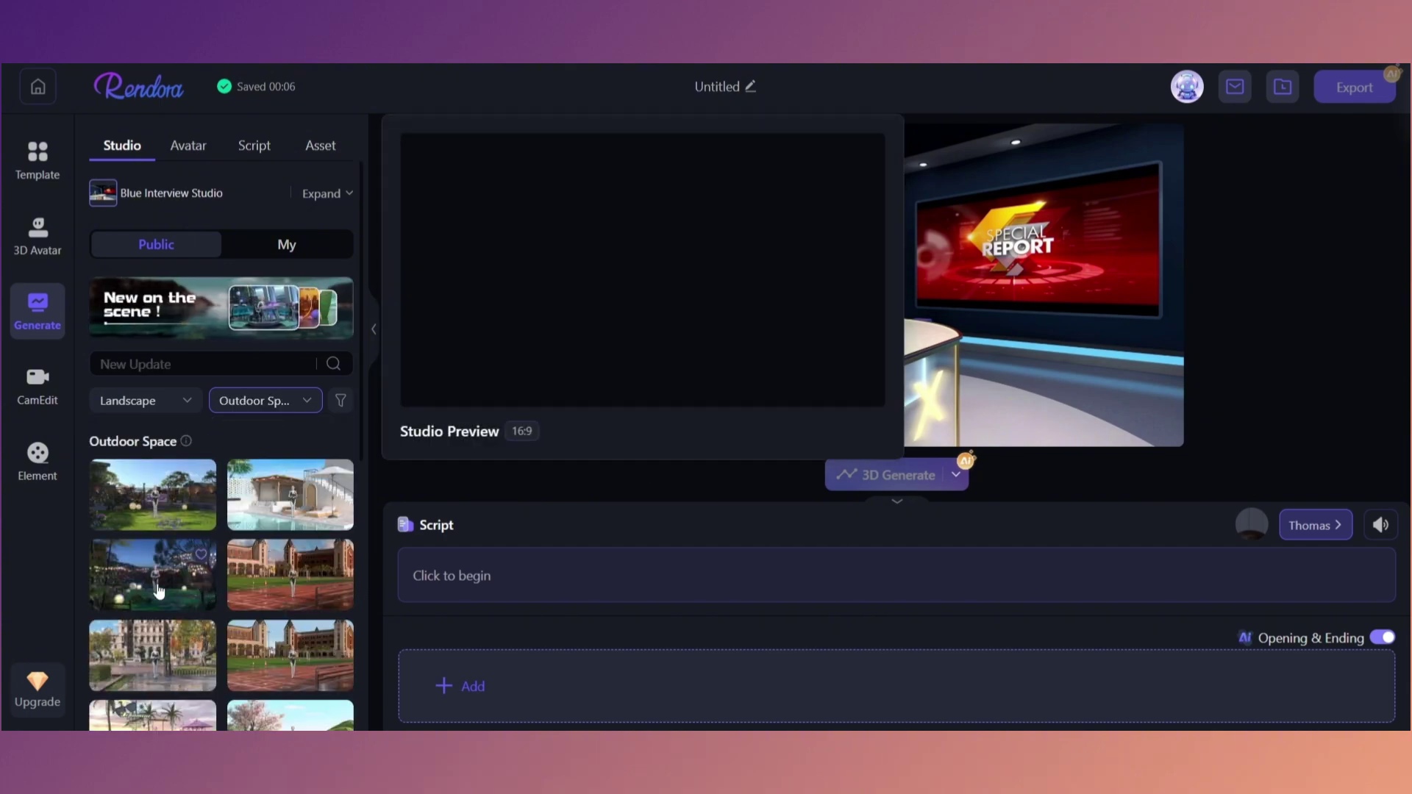
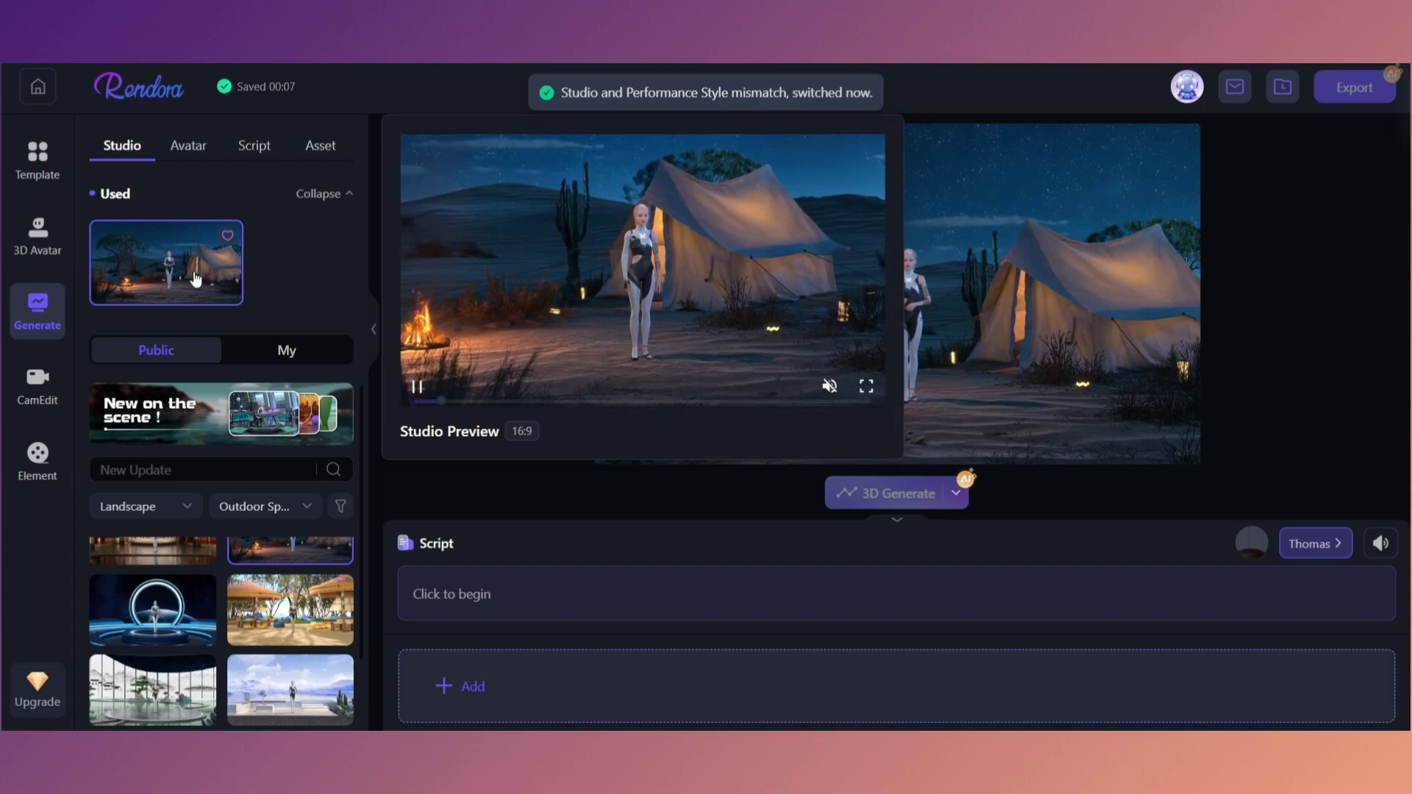
click(167, 254)
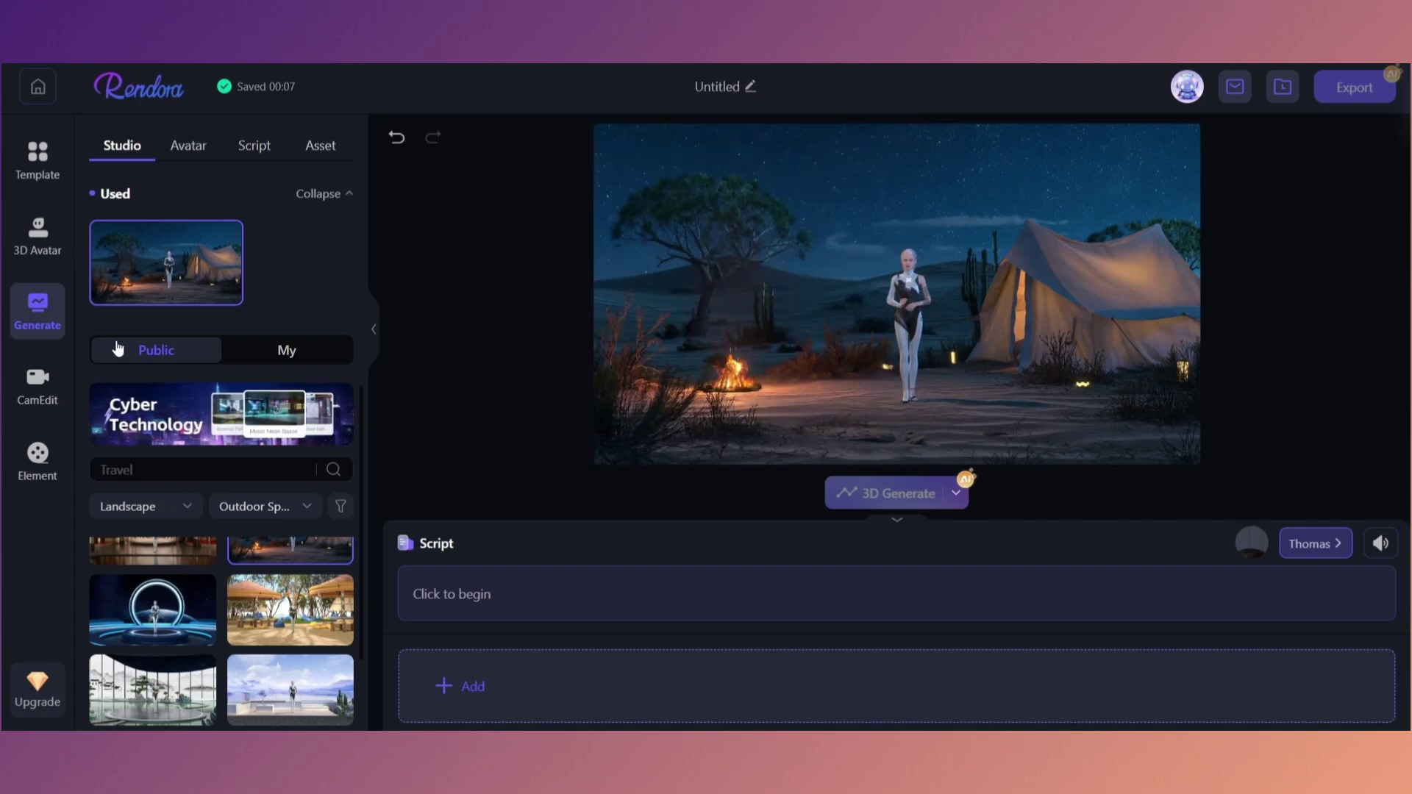
mouse_move(167, 319)
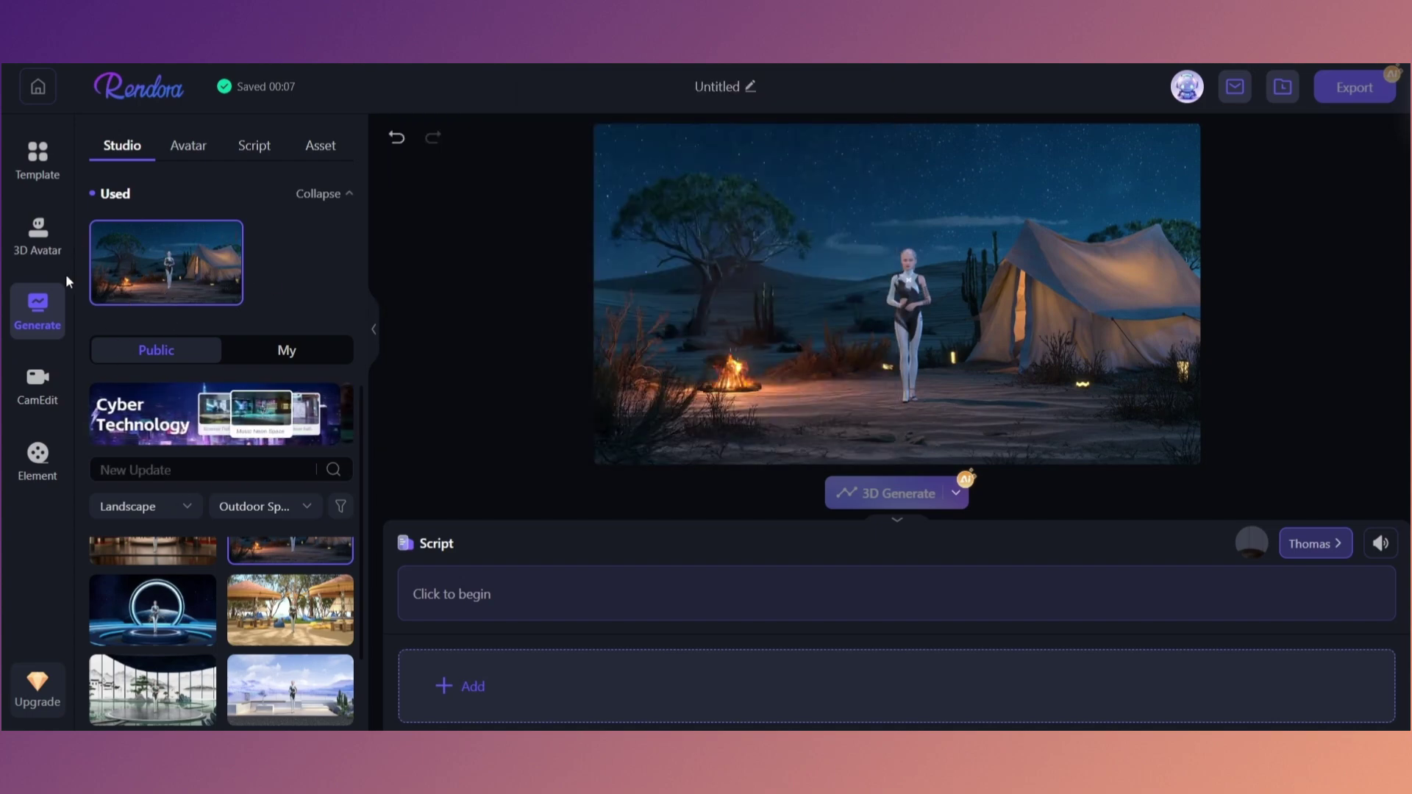
mouse_move(212, 292)
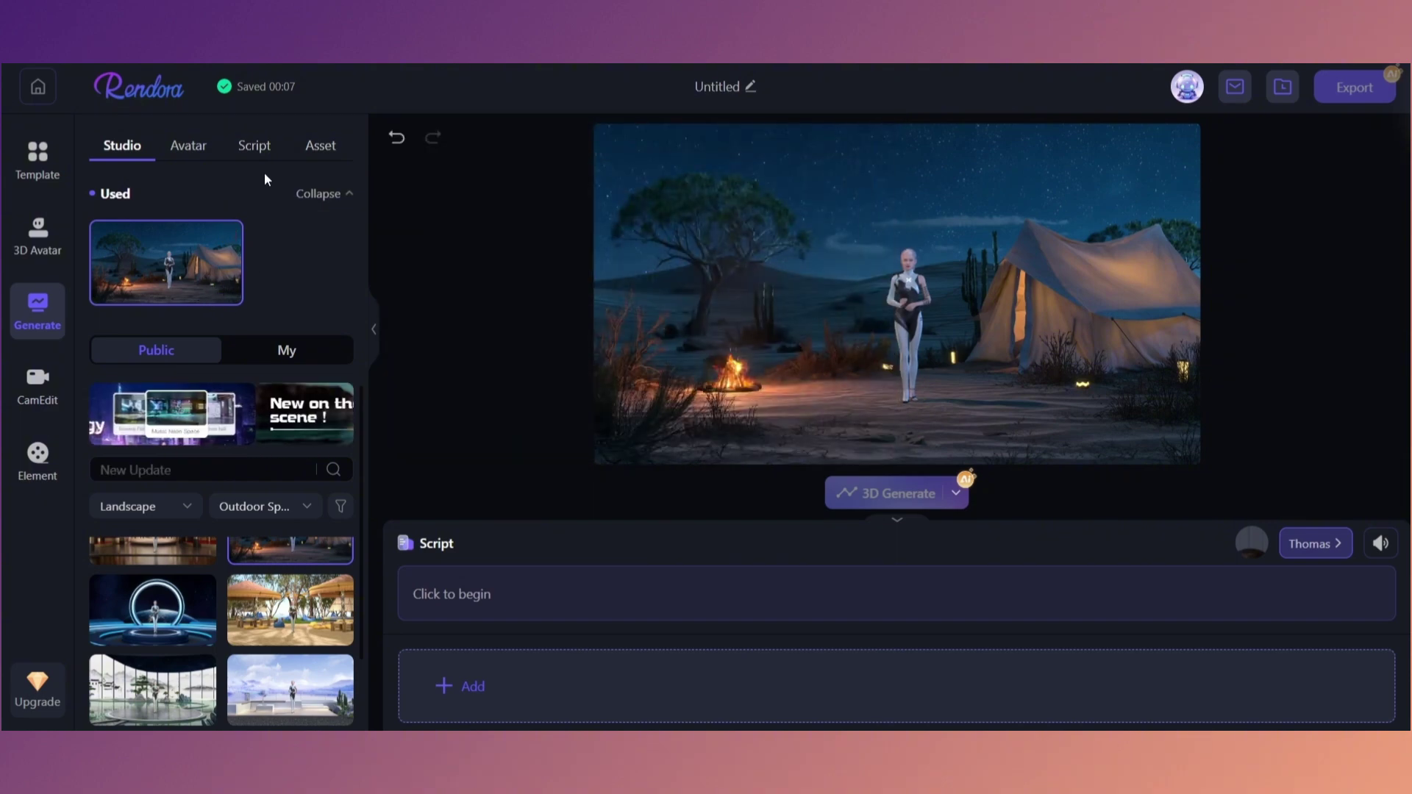
Generate an AI script from "The most dangerous animal in the Sahara desert, and why" and apply it to the video.
click(254, 147)
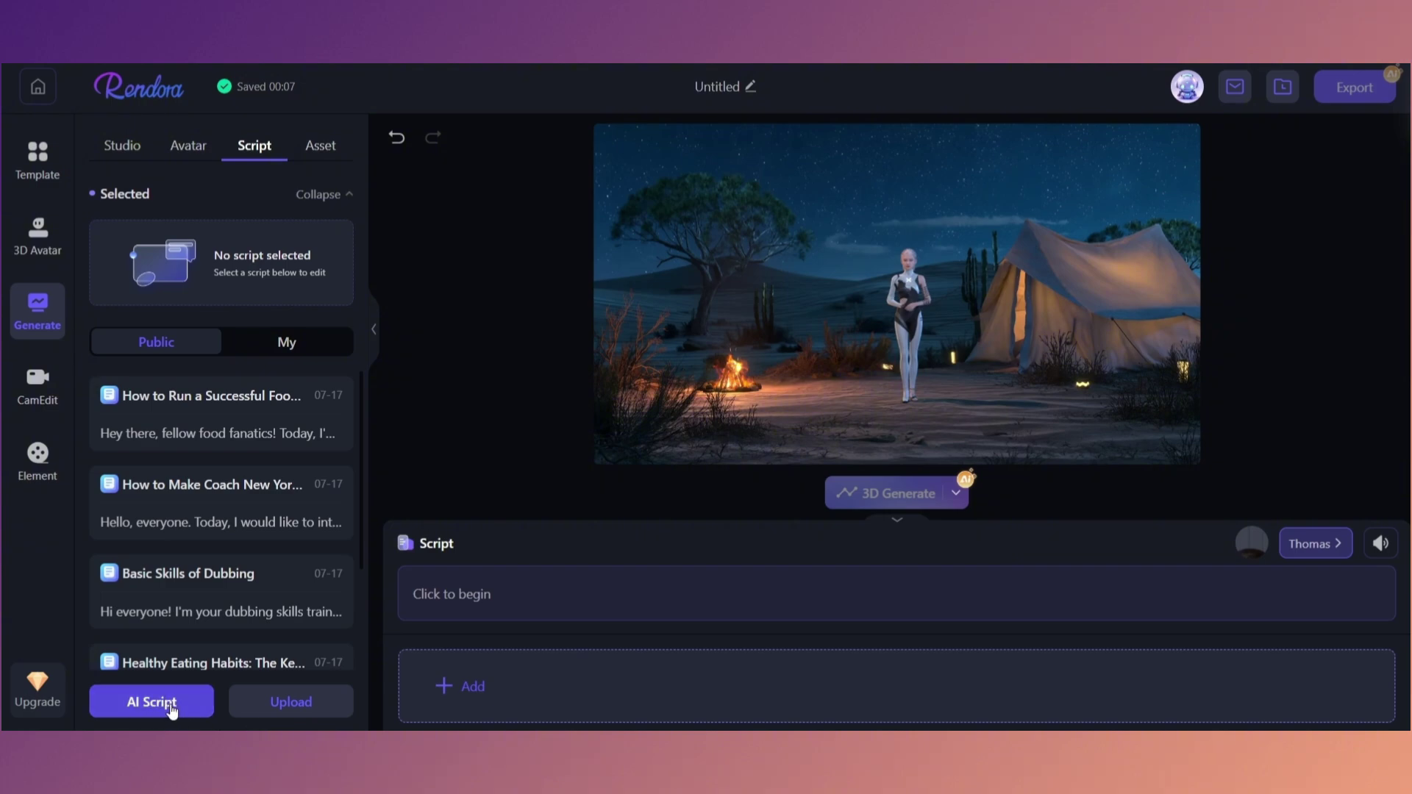
click(213, 713)
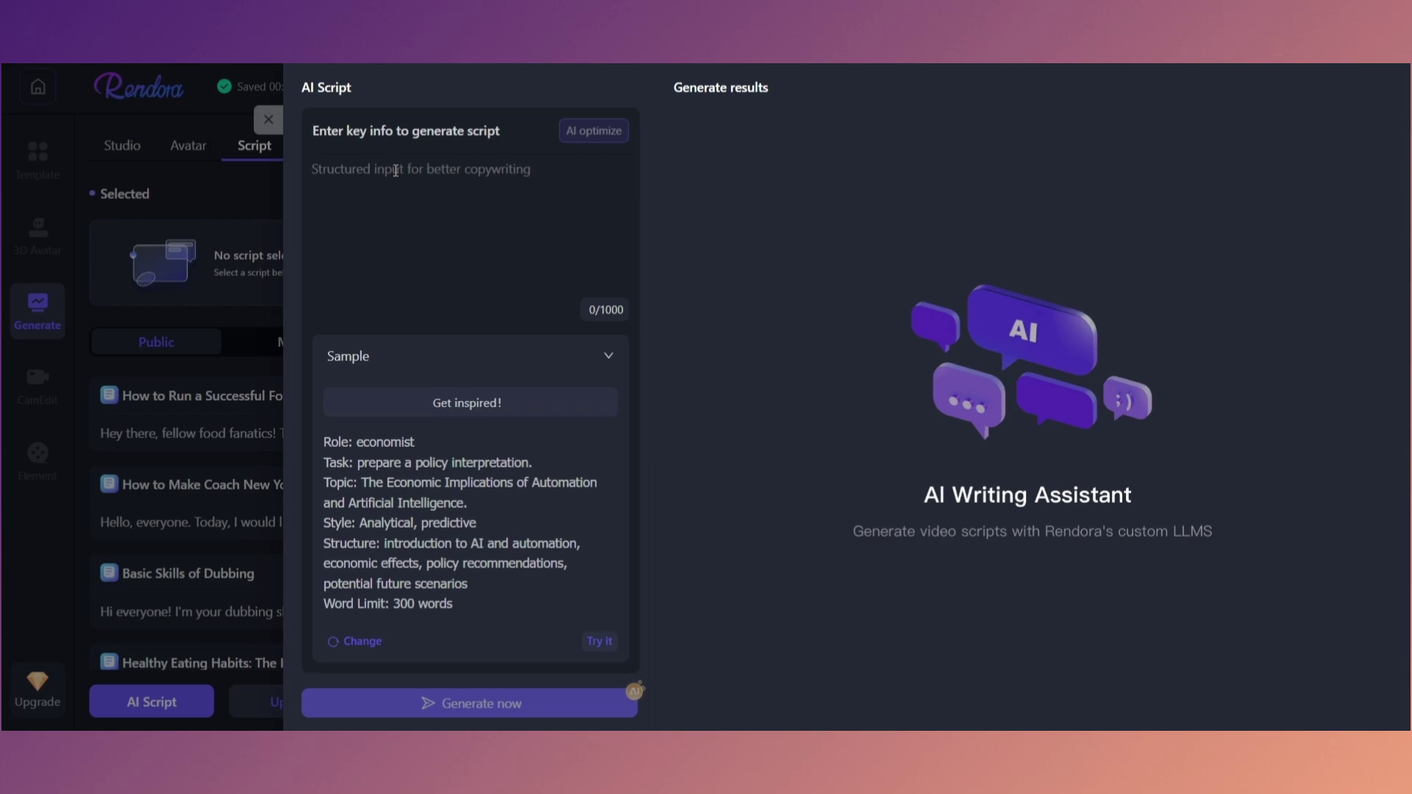
text(The most dangerous animal in the Sahara desert, and why)
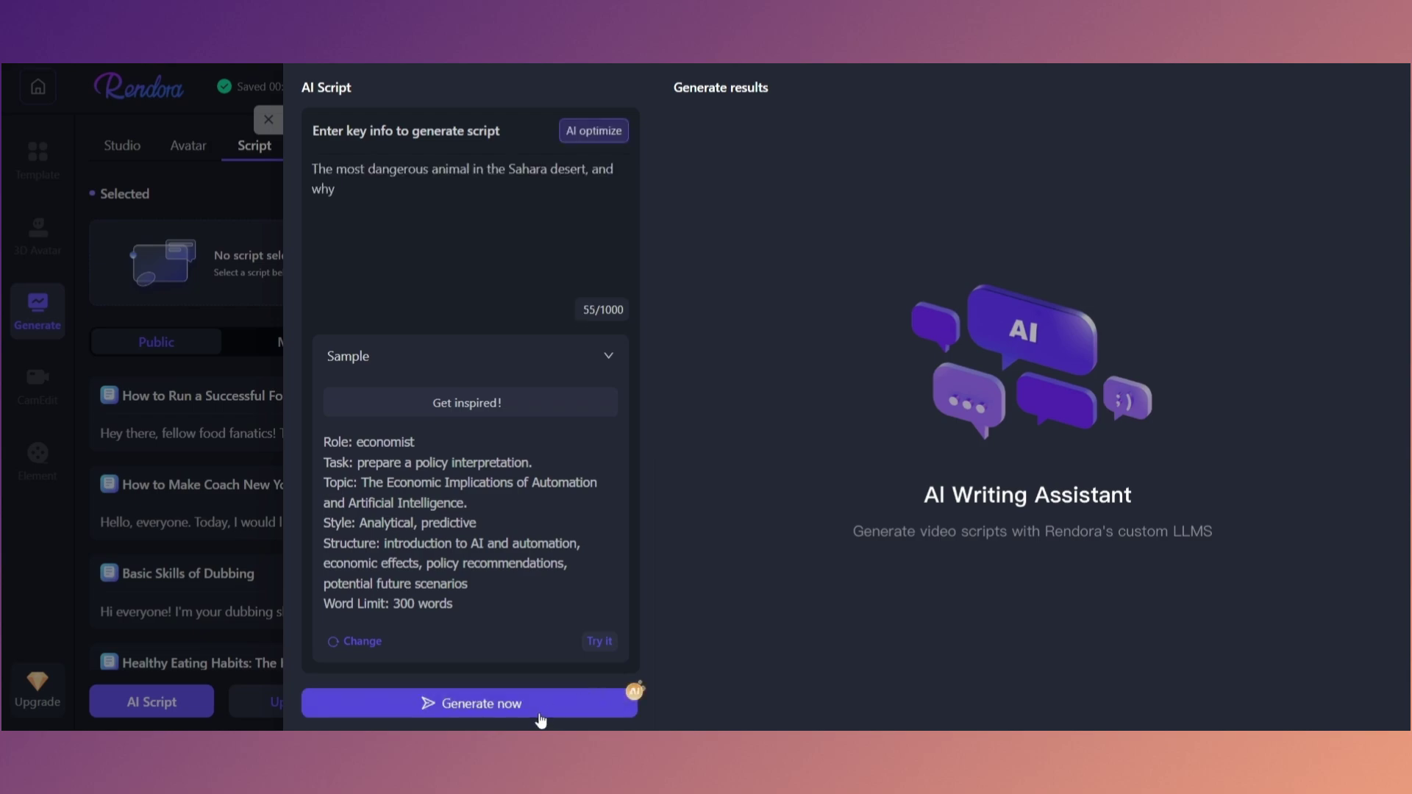
click(492, 714)
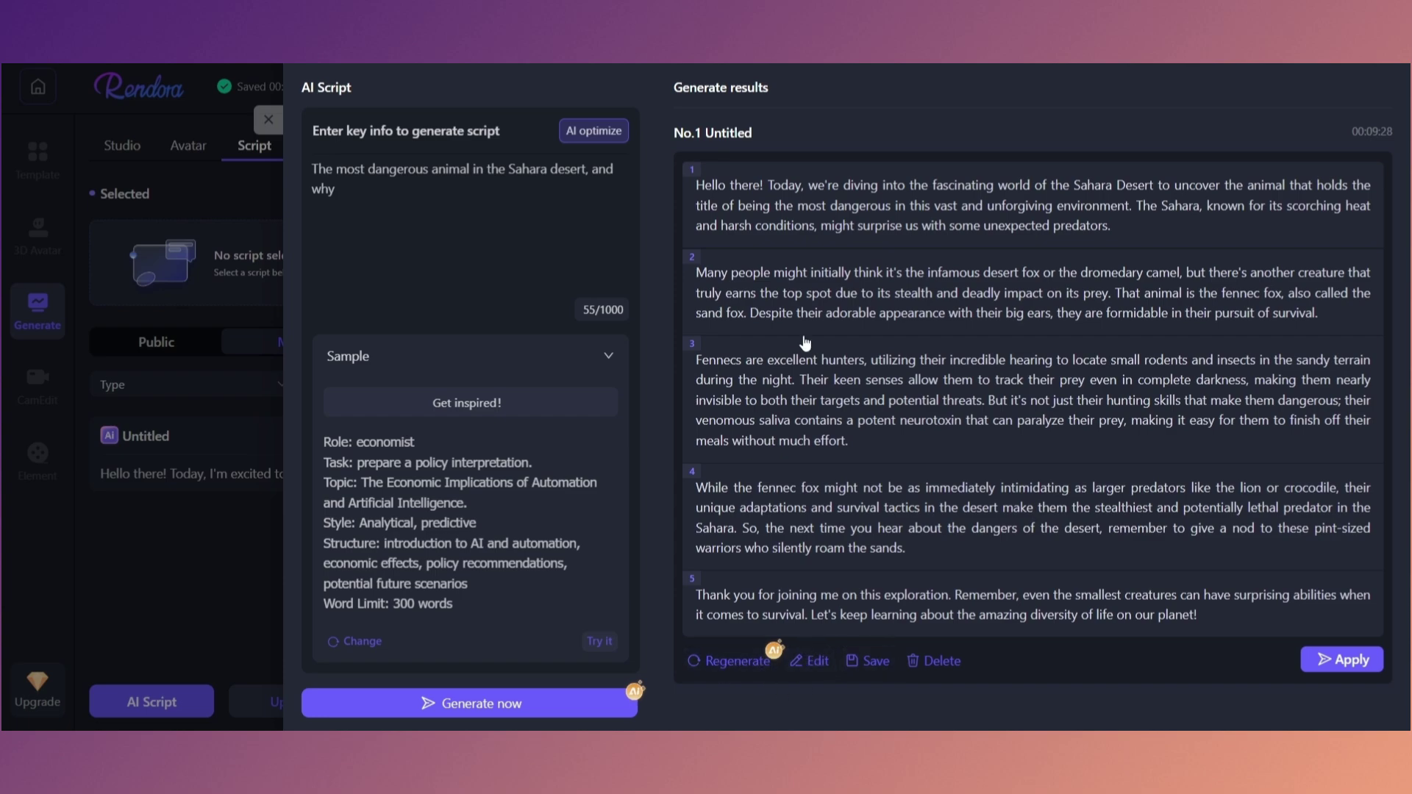
click(1372, 662)
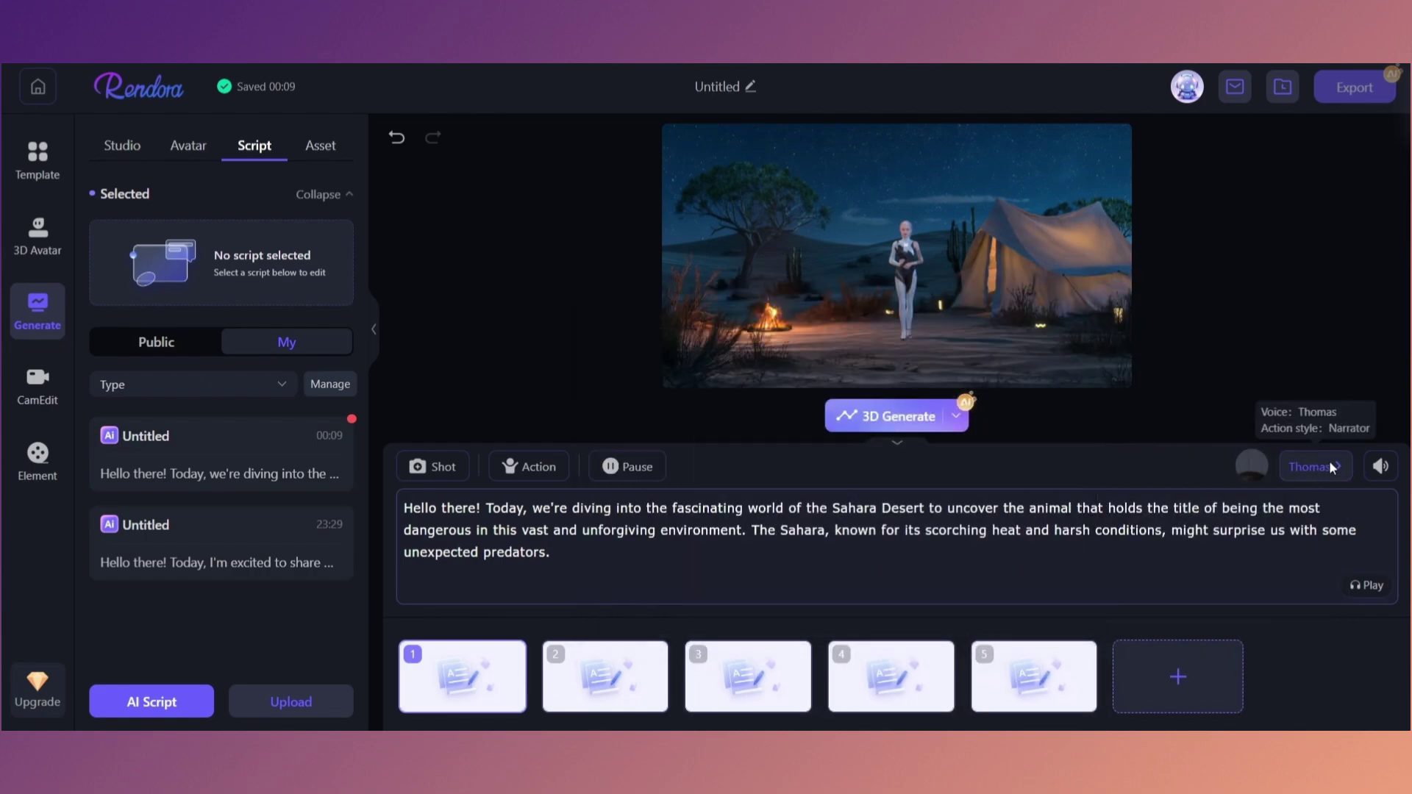
Open the performance style choices and listen to the Thomas, Kevin and Olivier voice samples.
click(1332, 468)
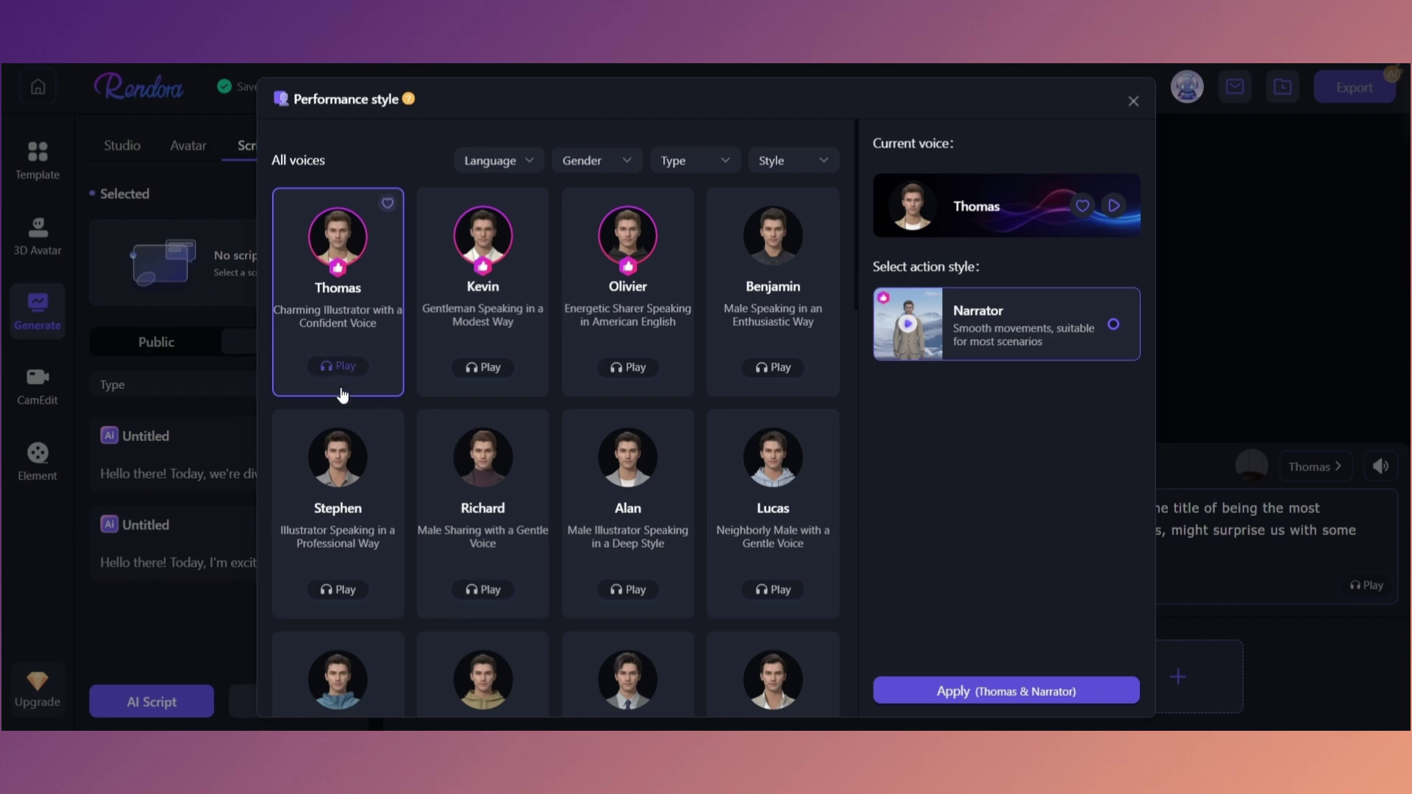
click(335, 368)
click(468, 369)
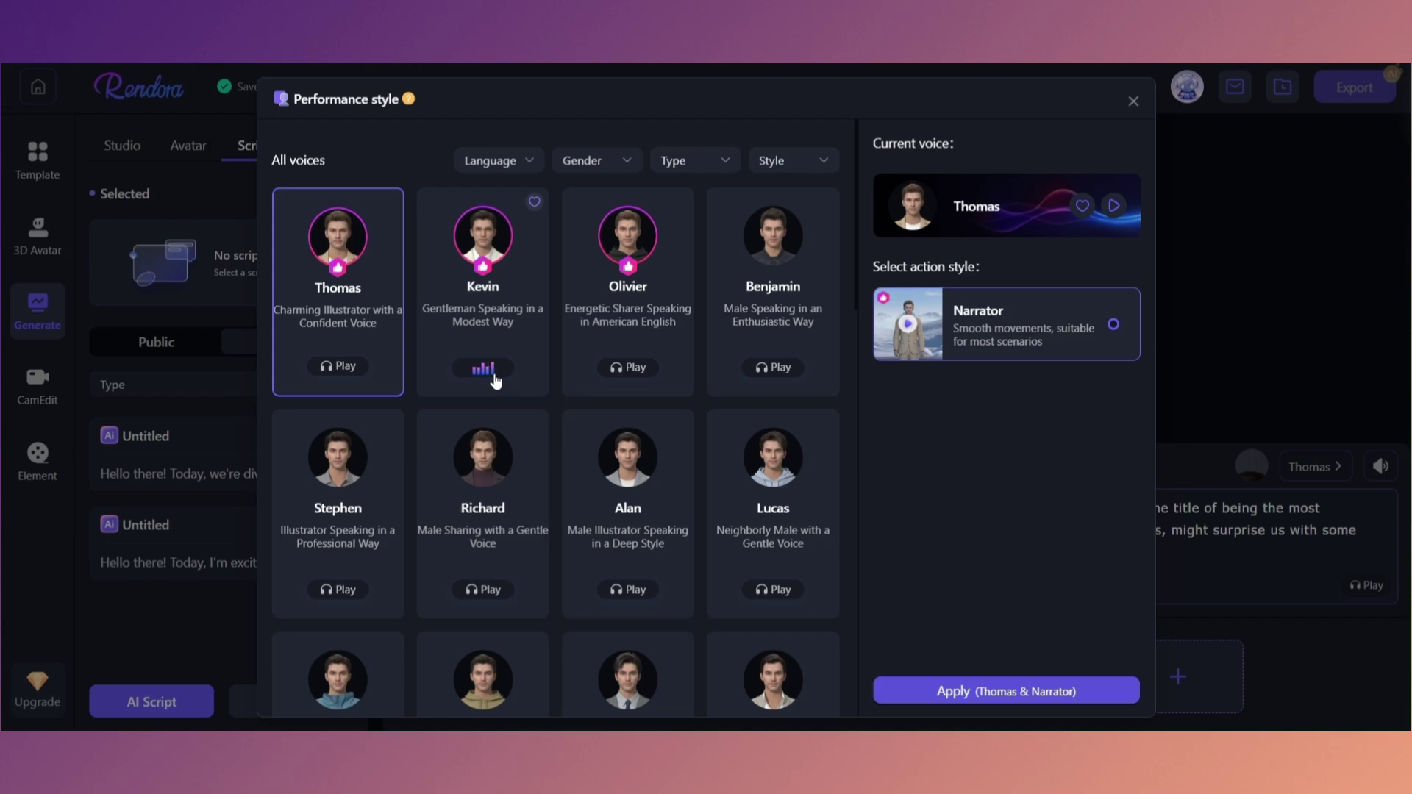
click(637, 366)
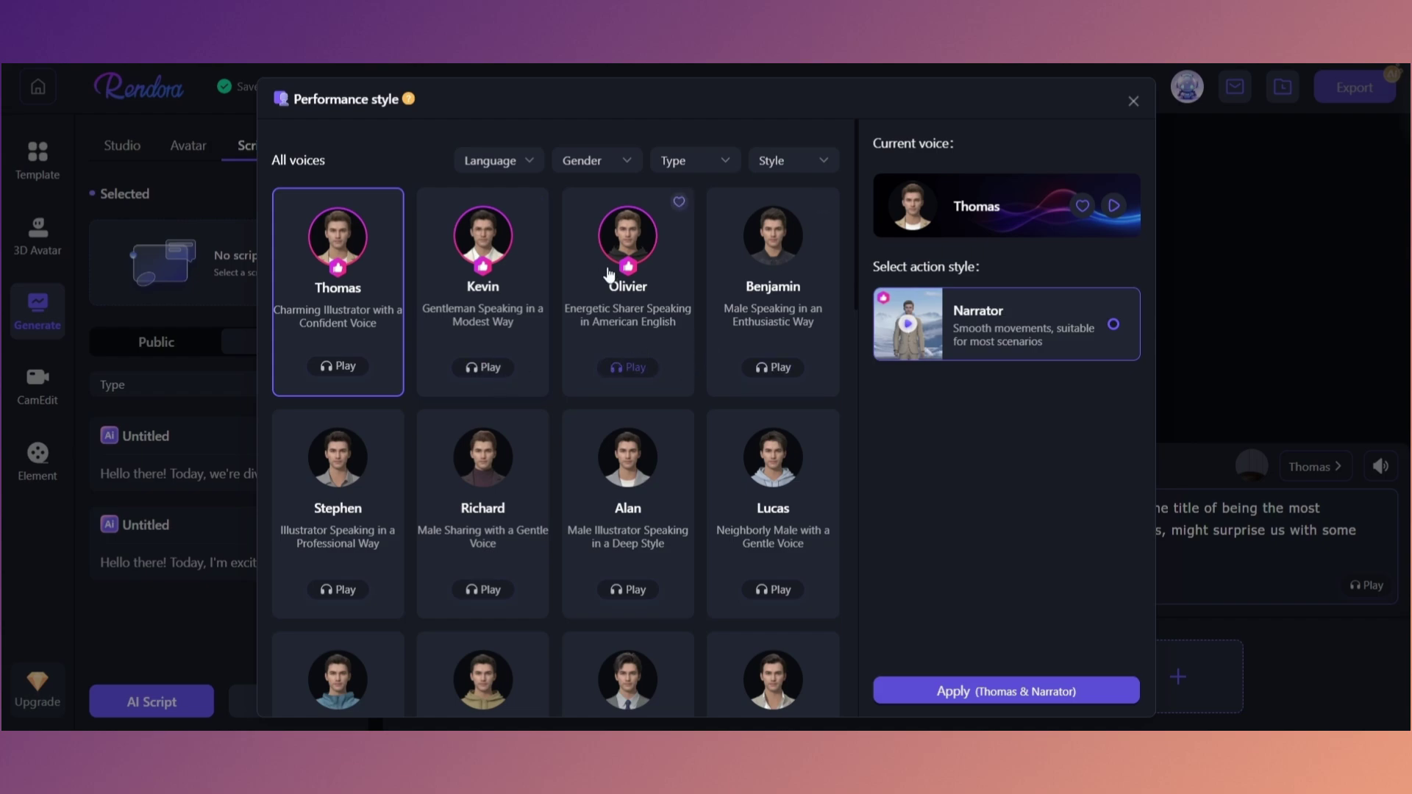
Apply the Olivier voice with the Narrator action style and generate the 3D video.
click(630, 372)
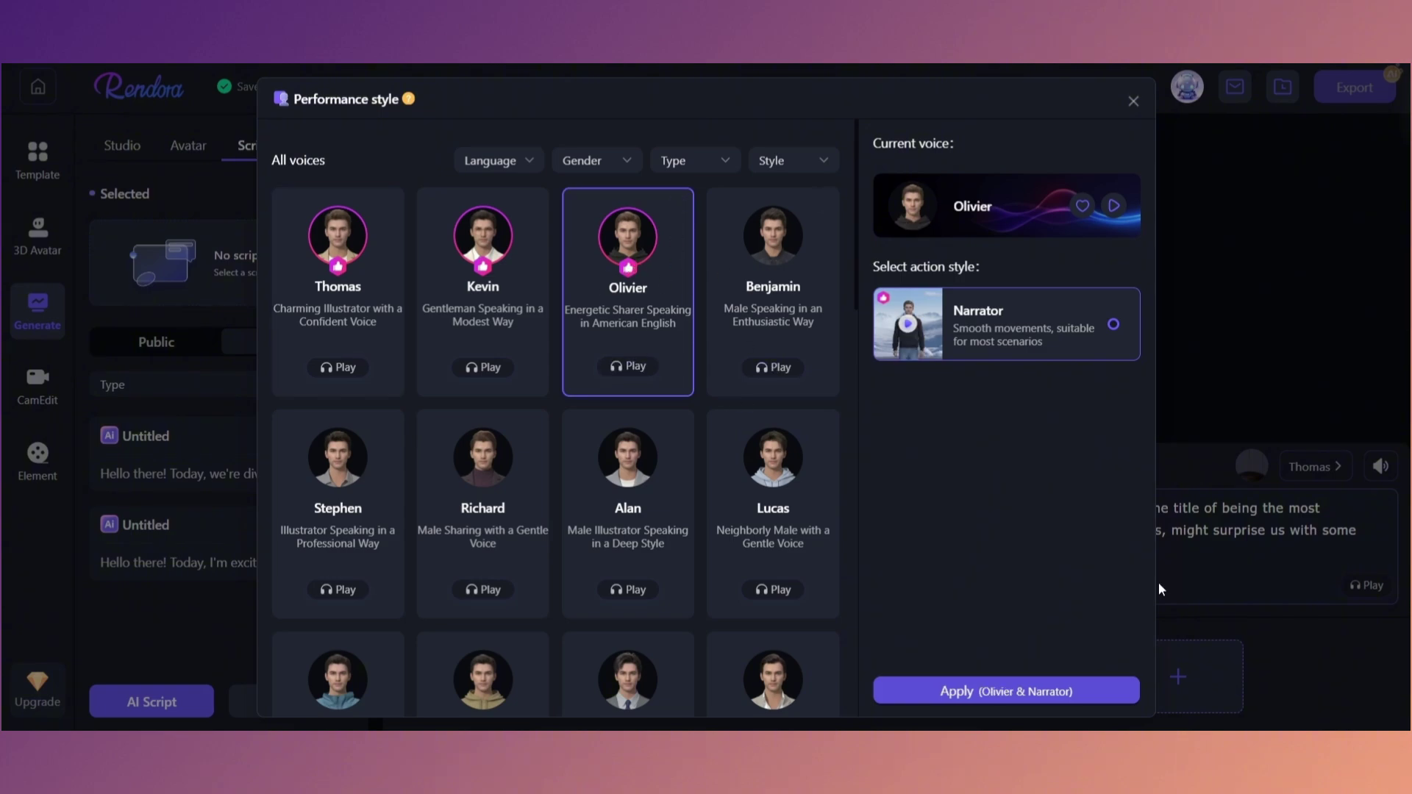
click(1016, 698)
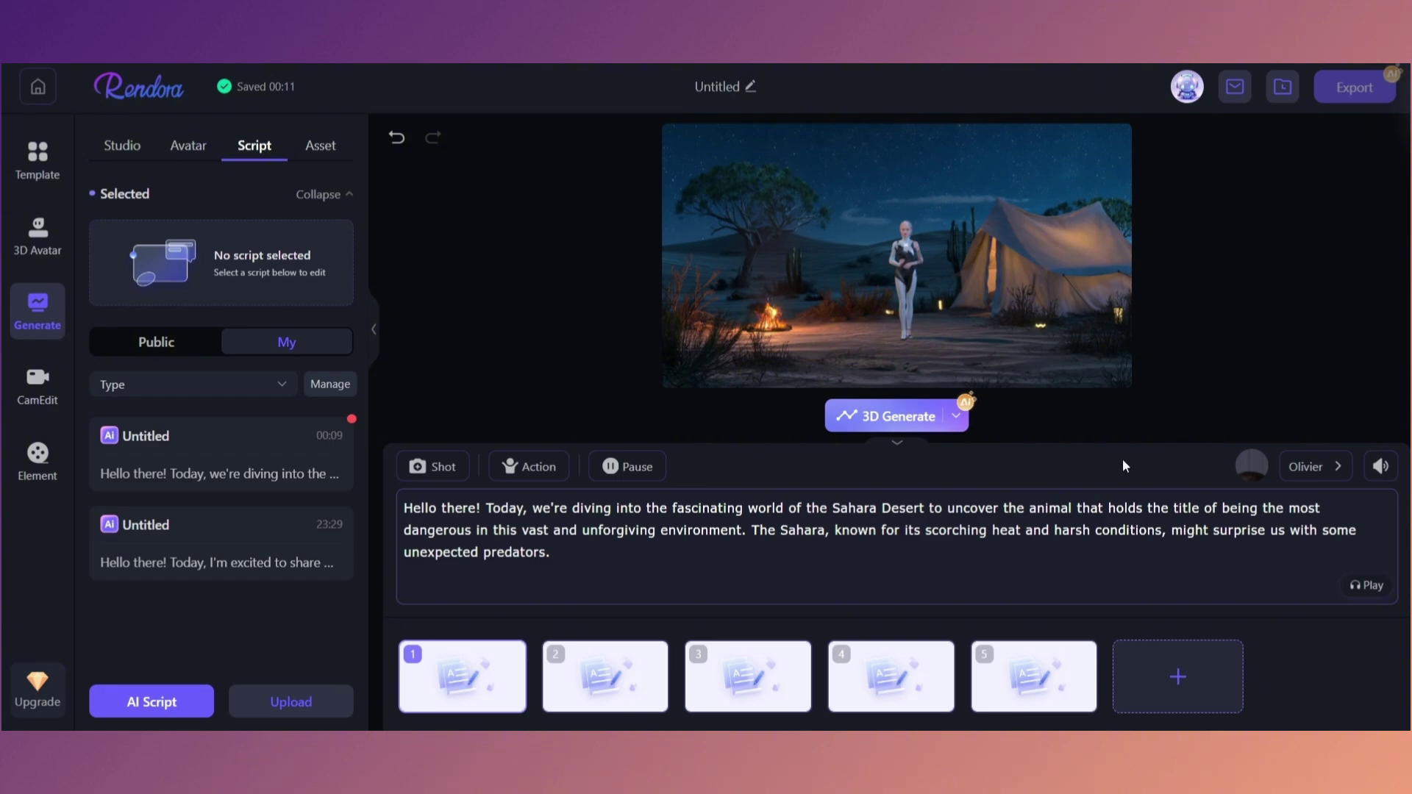
click(895, 418)
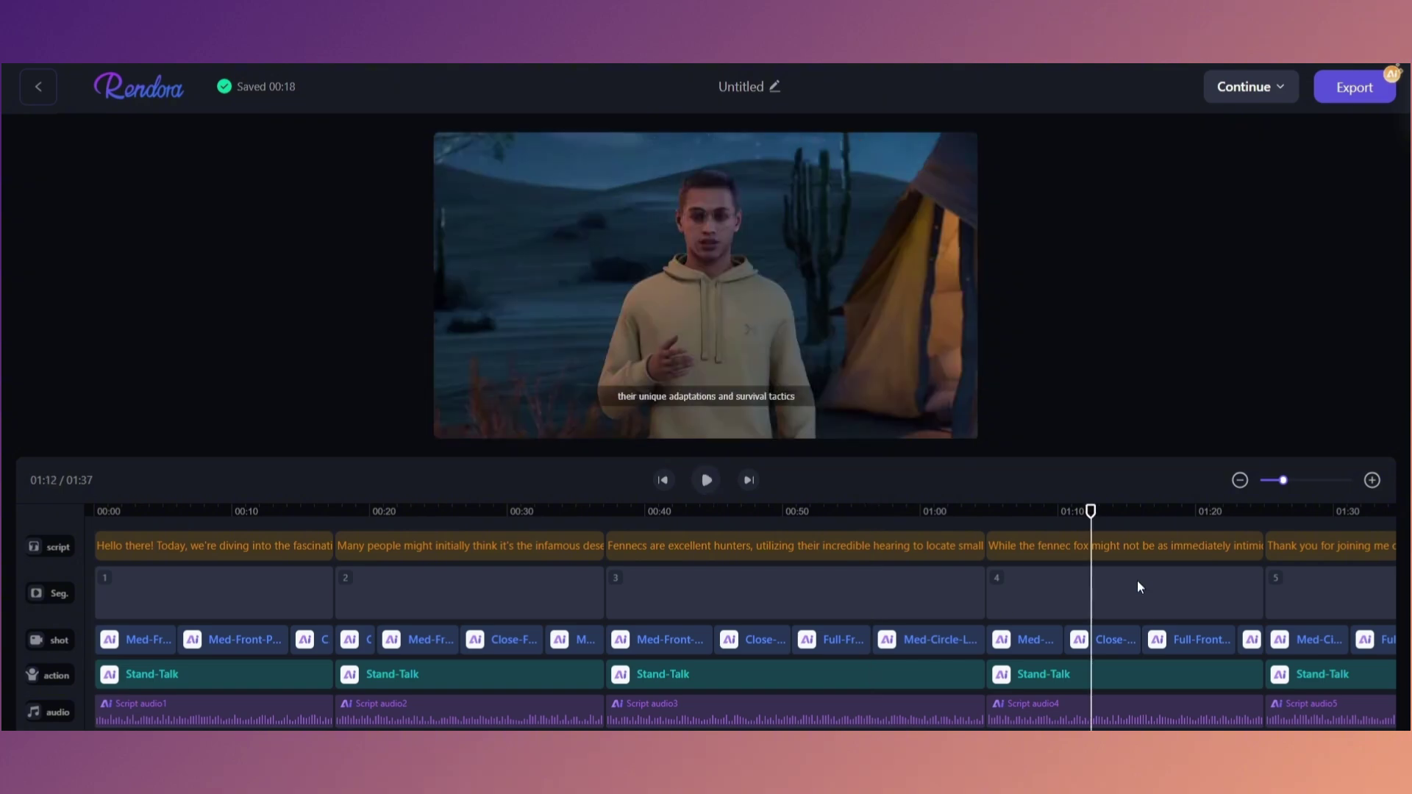
Preview the generated video at several points on the timeline, including the opening shots.
drag(869, 509, 809, 517)
click(662, 480)
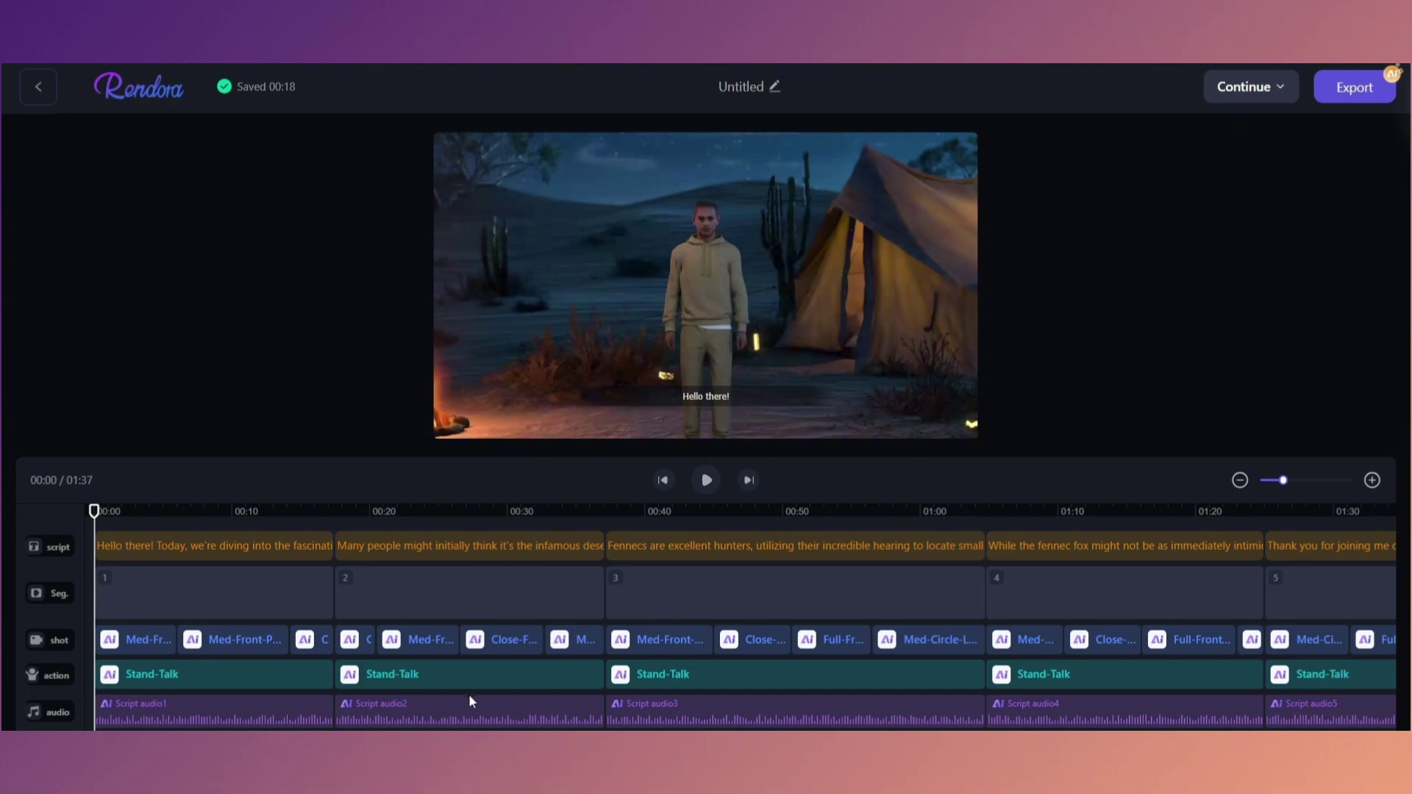
click(831, 366)
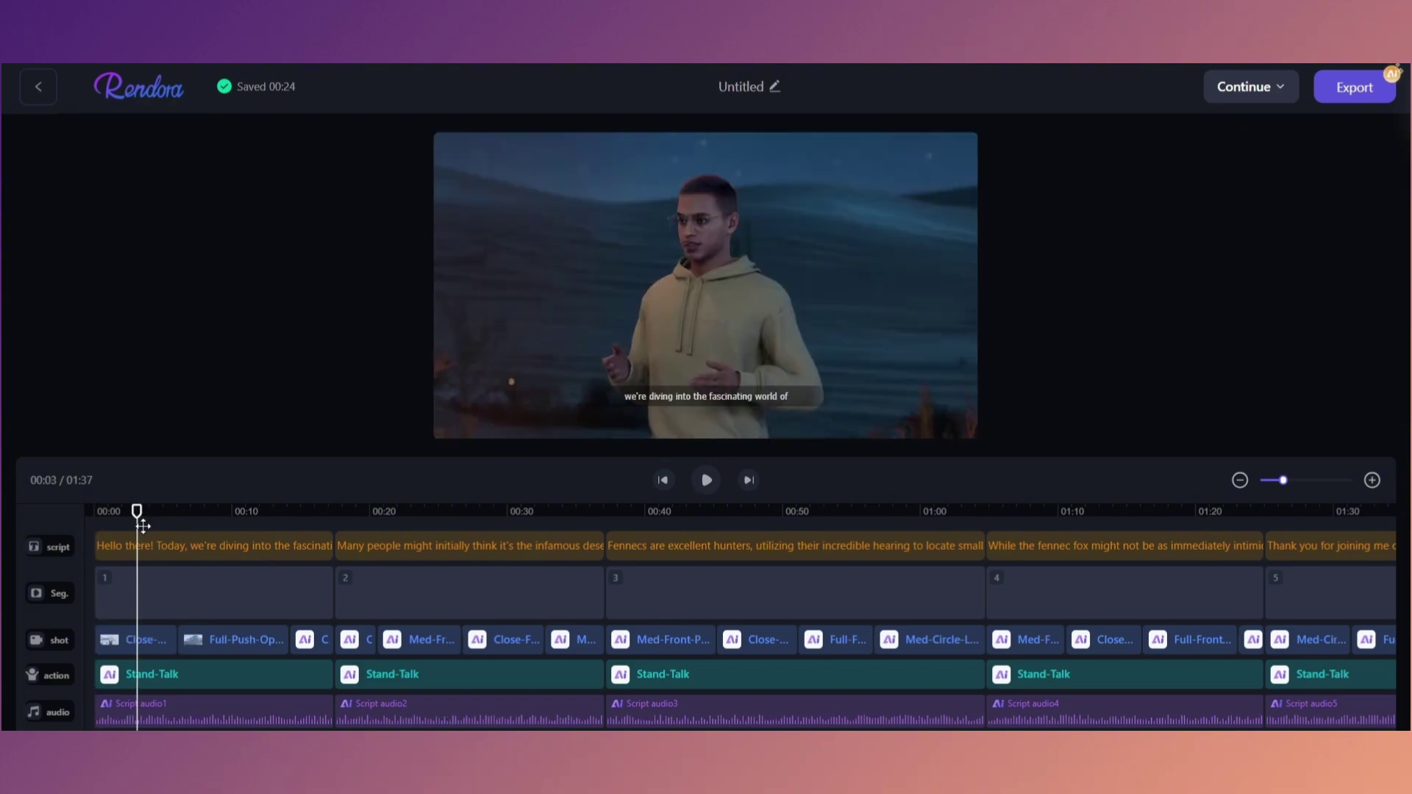
drag(143, 525, 116, 510)
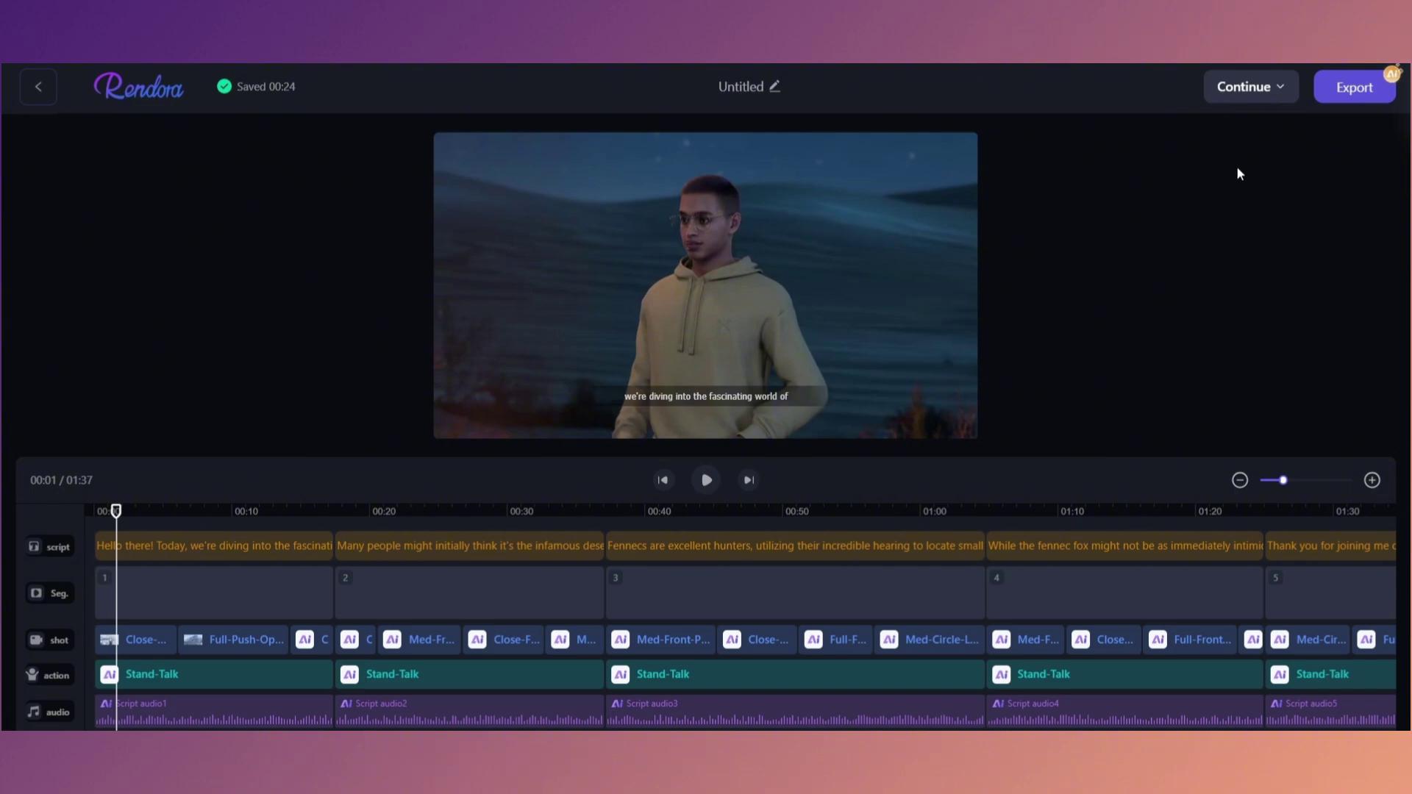
Open the video's shots in CamEdit and try Med-Front-Push and Closeup-Left-Push on the opening passage of segment 1.
click(1250, 87)
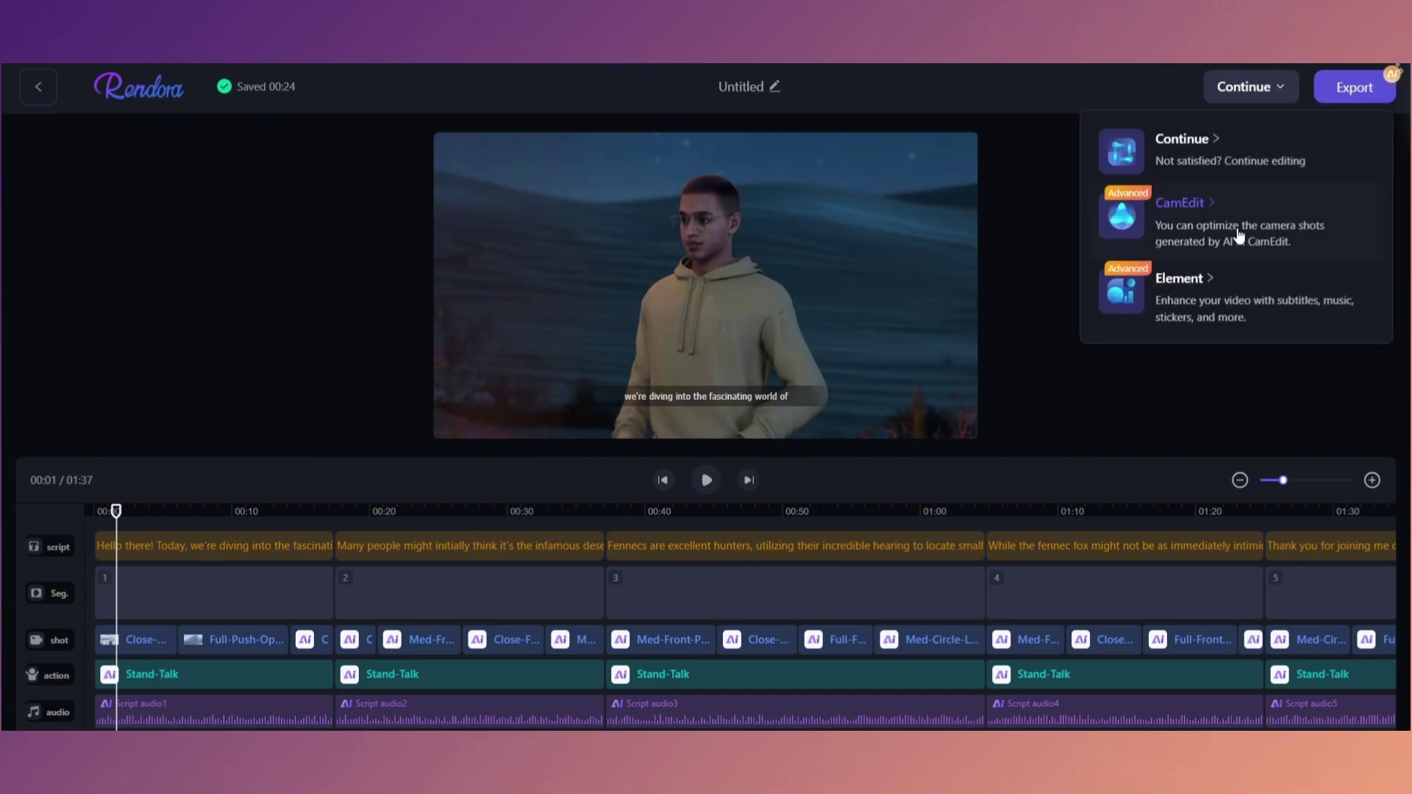
click(1182, 222)
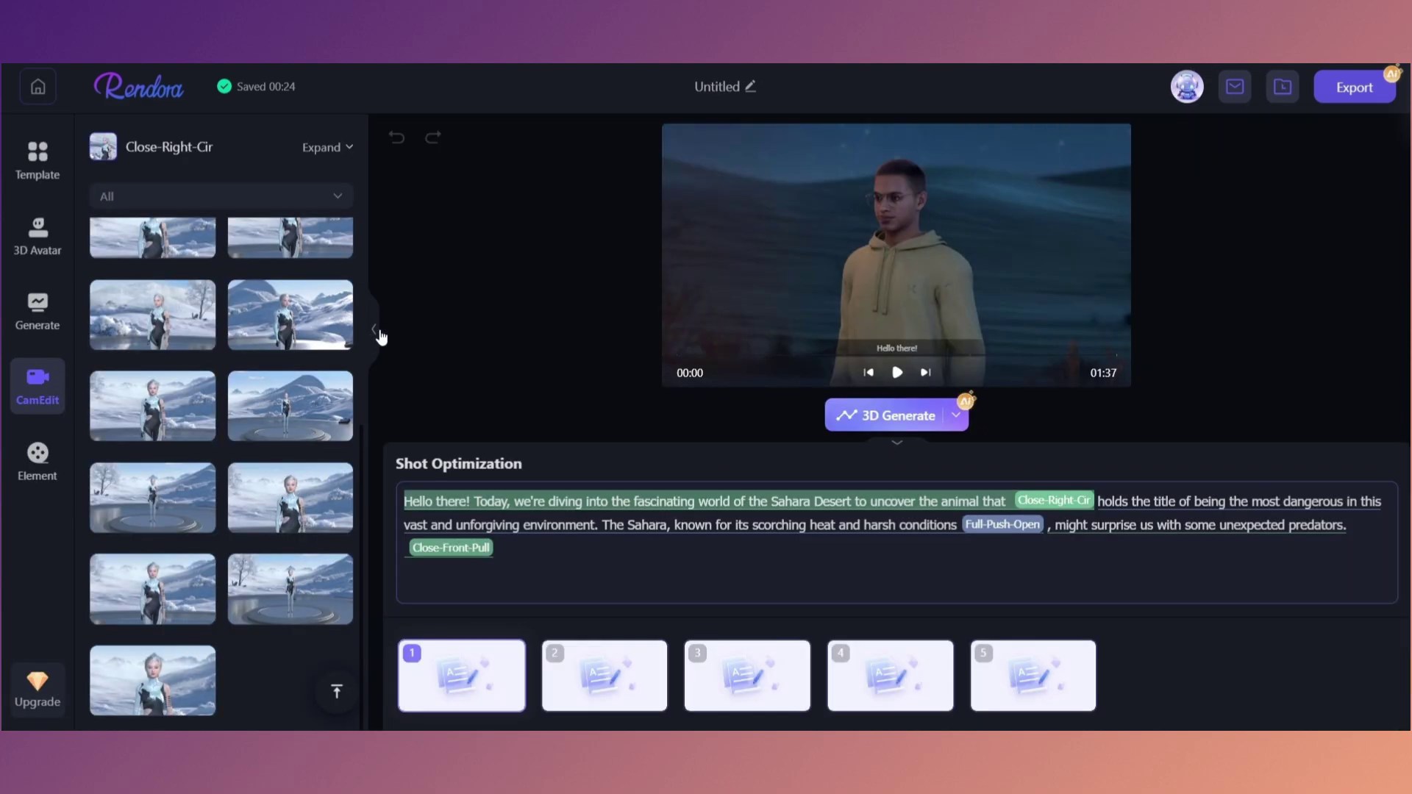
scroll(221, 471, up, 5)
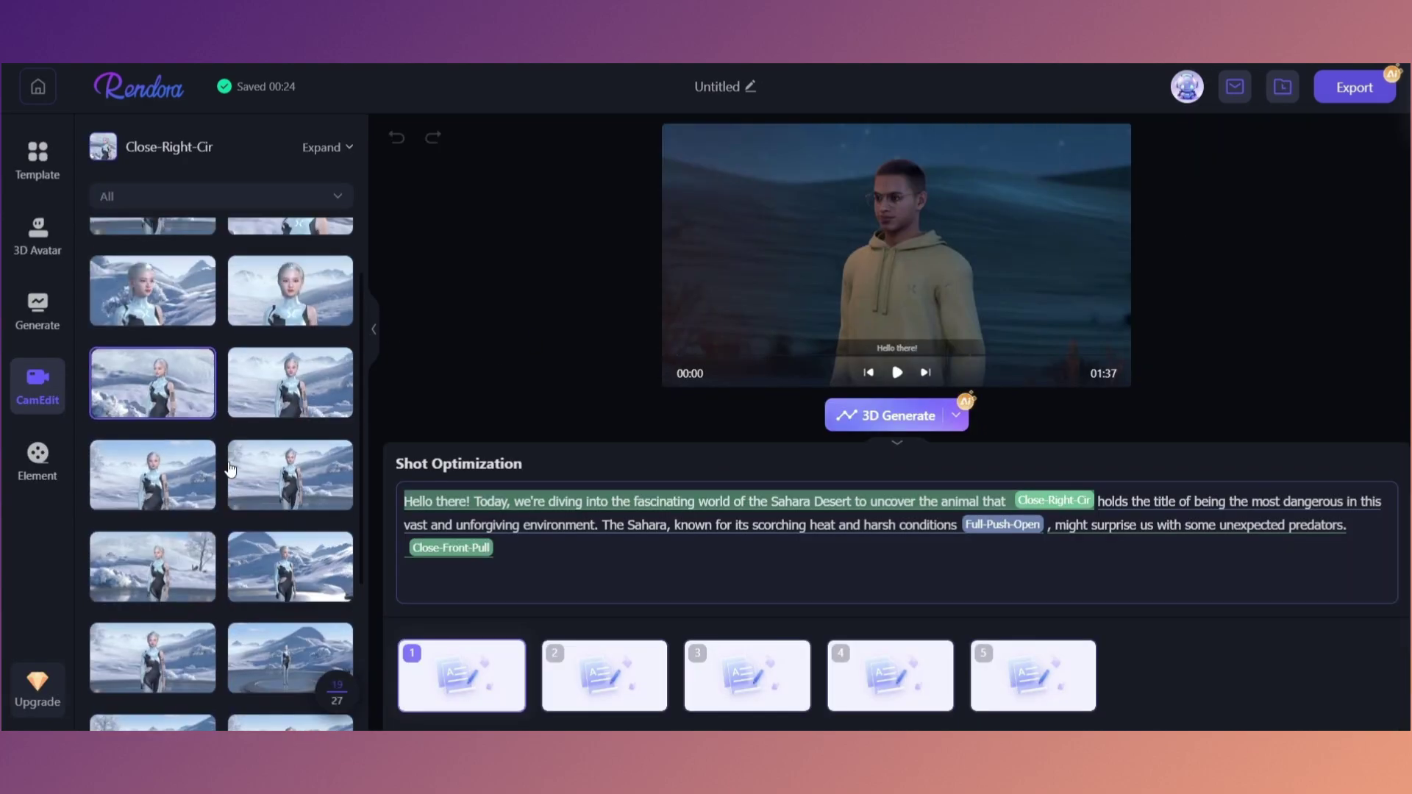
mouse_move(239, 425)
scroll(220, 441, up, 2)
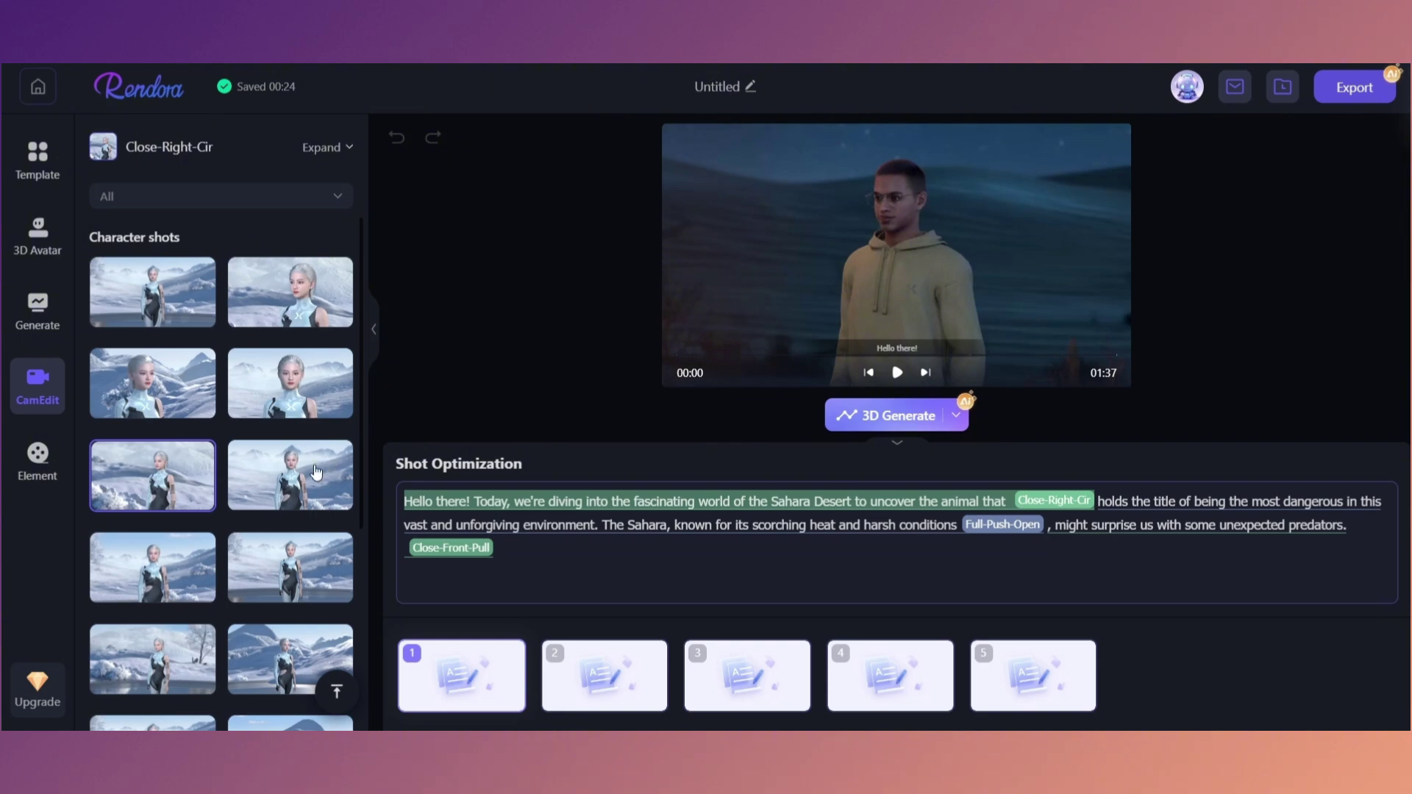
click(143, 292)
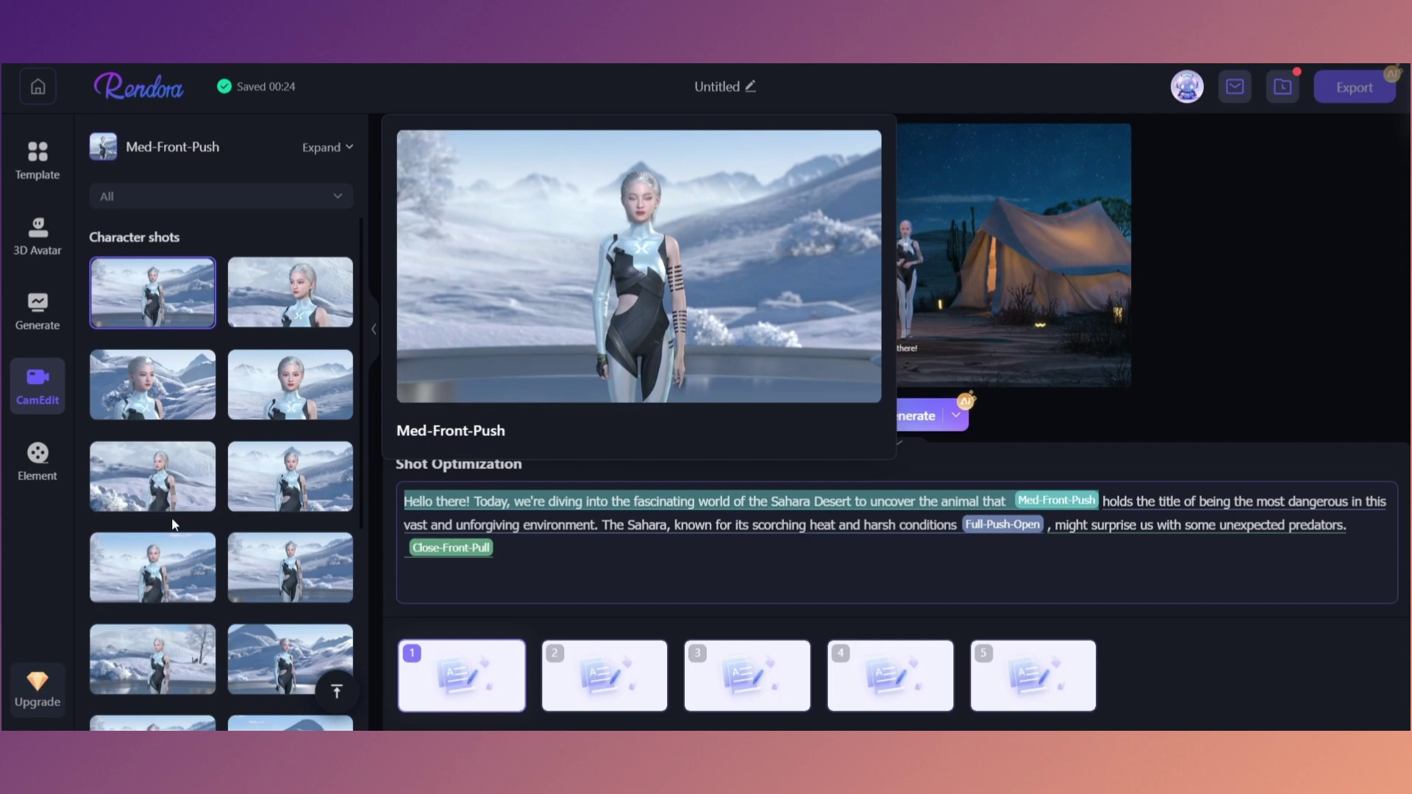
click(163, 379)
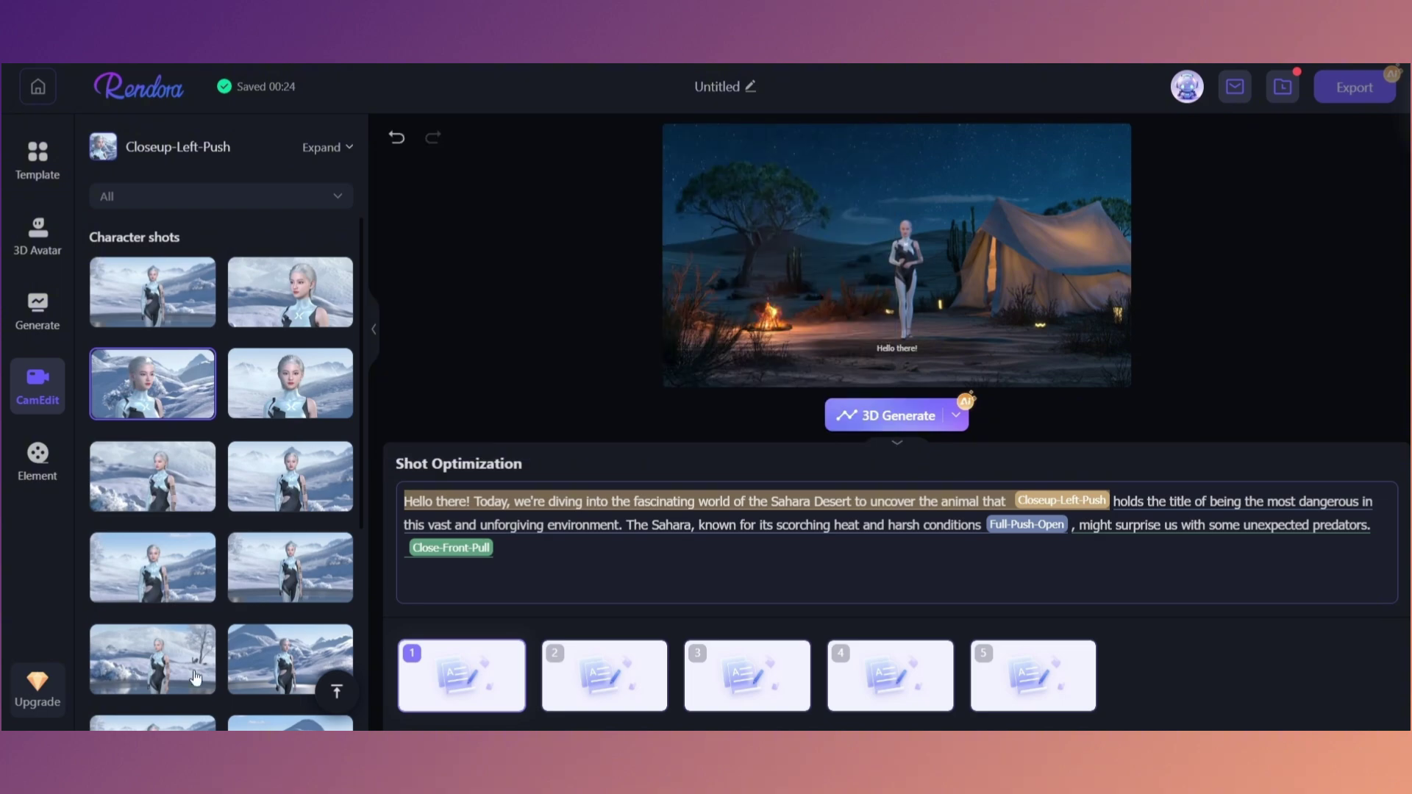
Set the opening passage of segment 1 to the Full-Push-Open camera shot.
scroll(195, 678, down, 5)
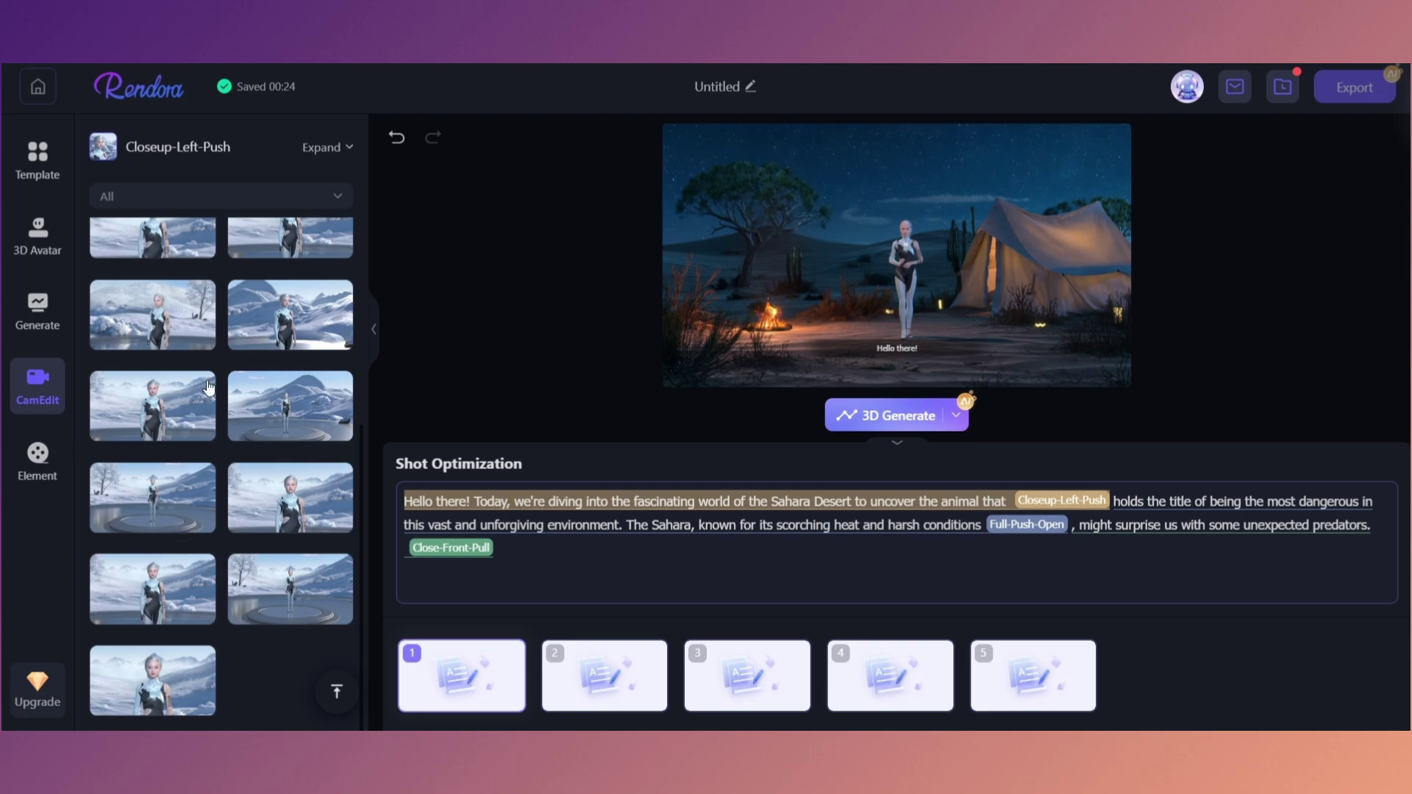
mouse_move(301, 419)
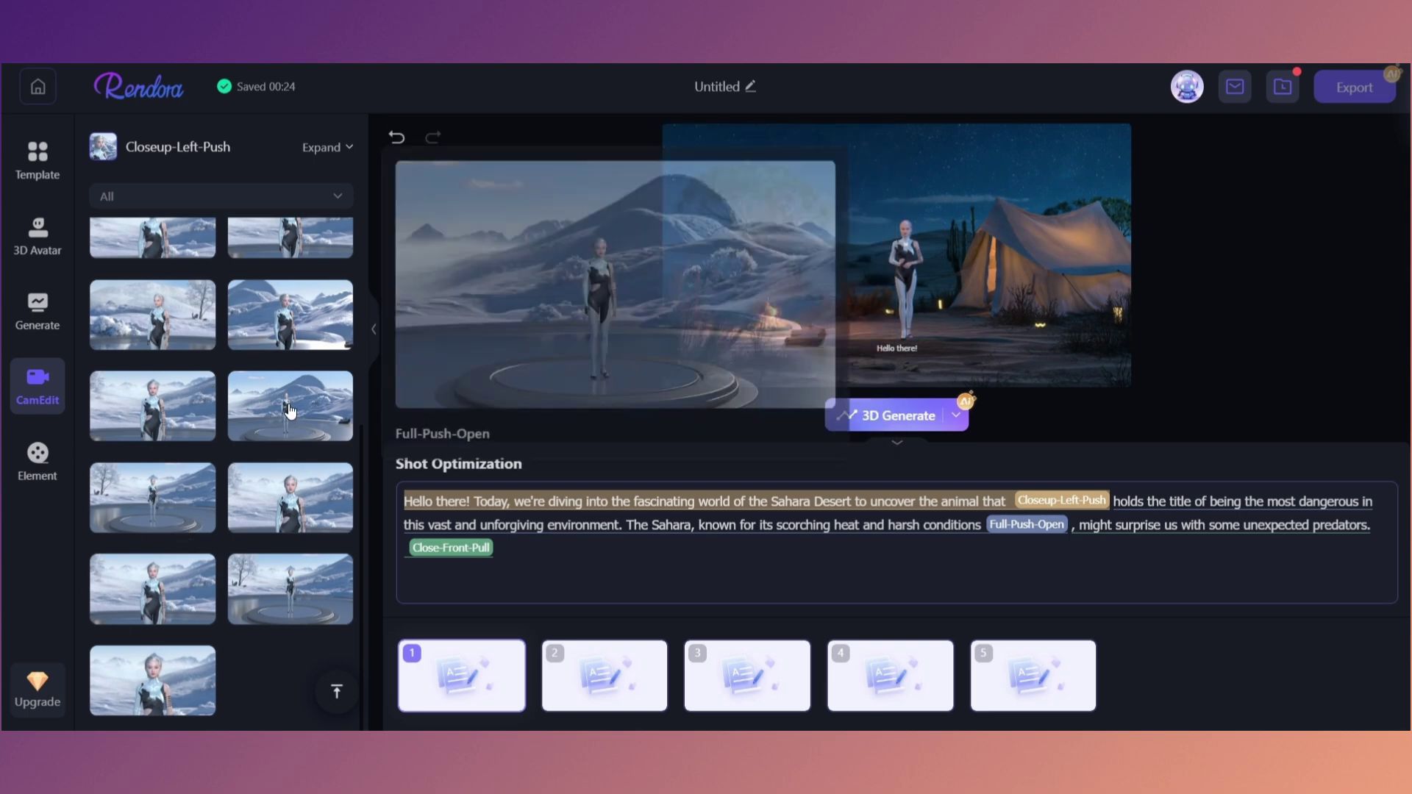
click(291, 408)
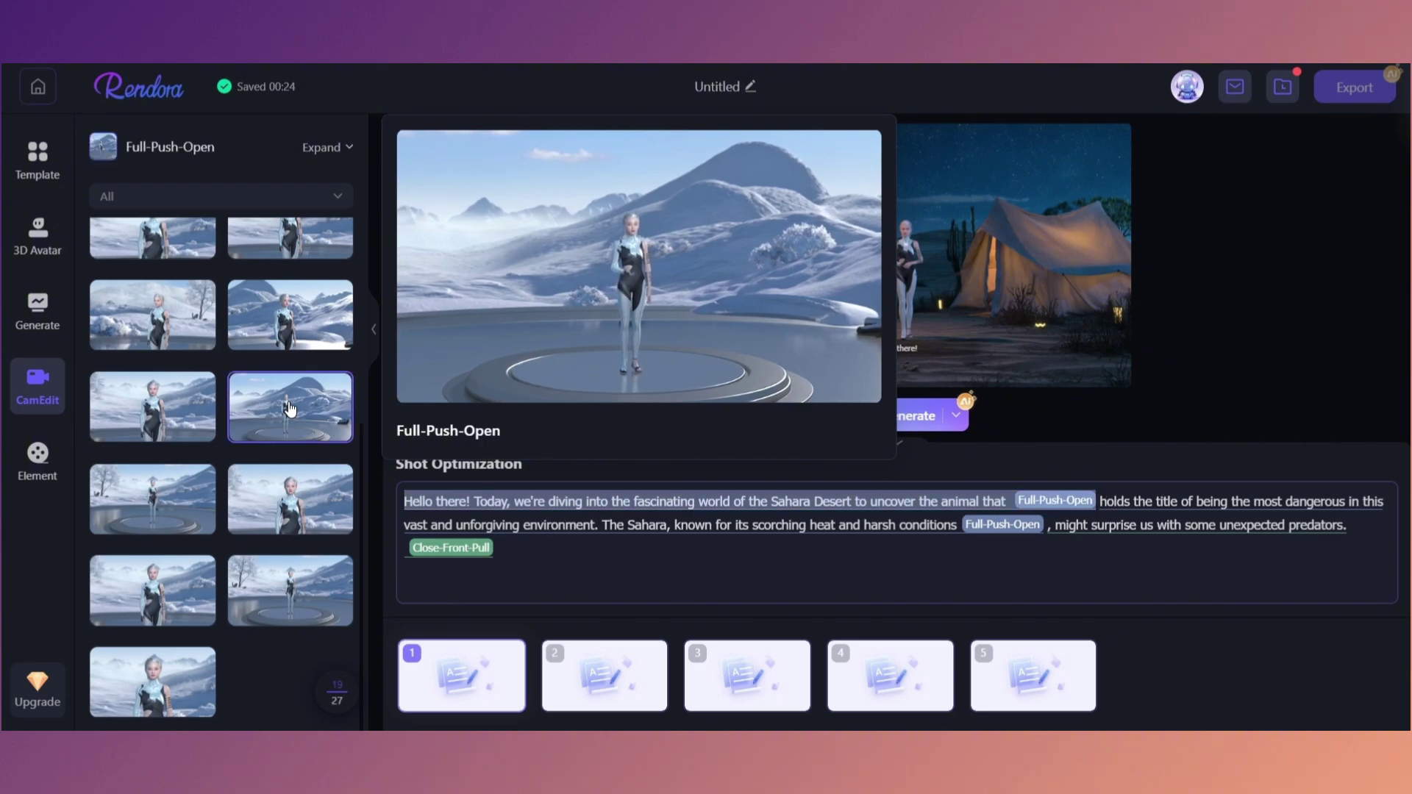
Set the second passage of segment 1 to the Closeup-Left-Push shot and regenerate the 3D video.
mouse_move(890, 675)
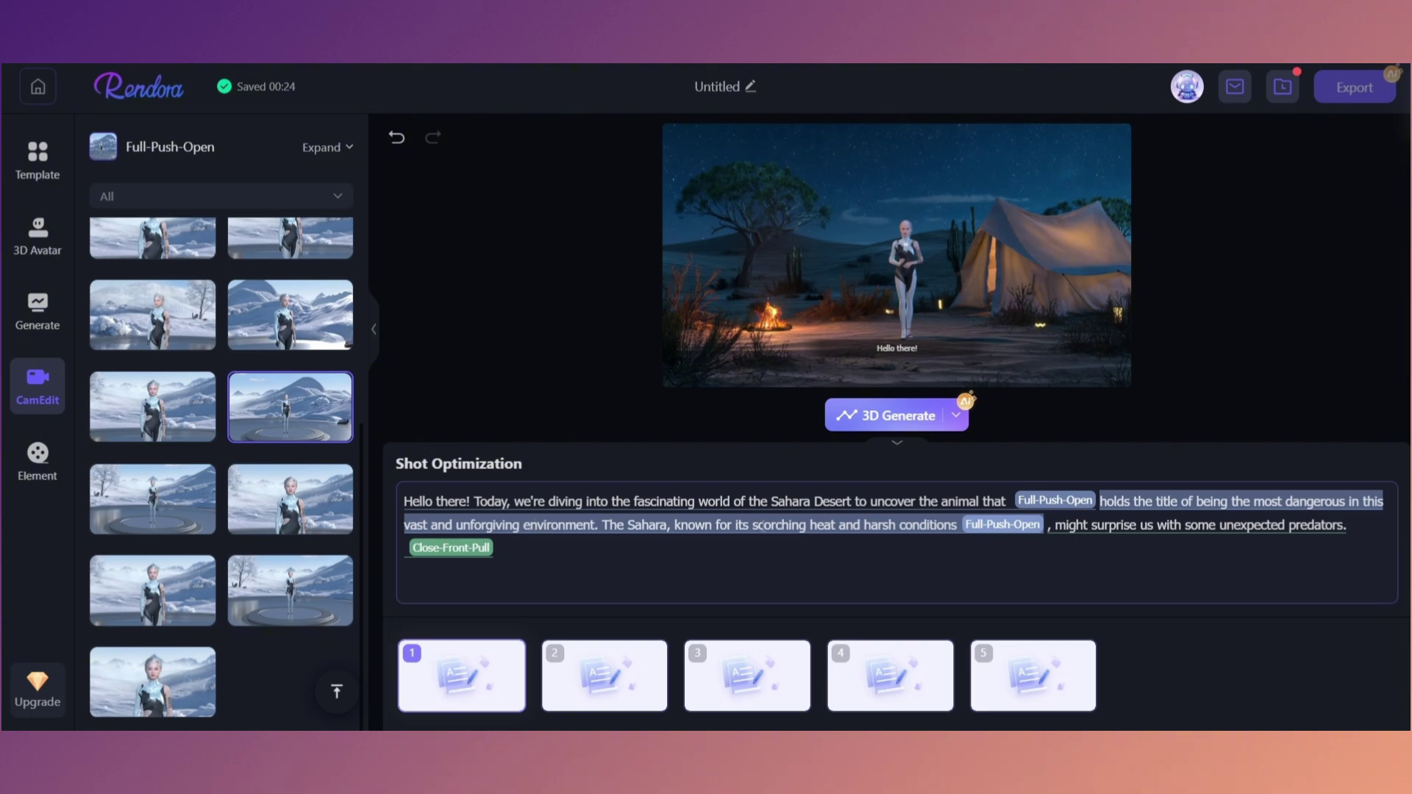
click(336, 692)
click(109, 381)
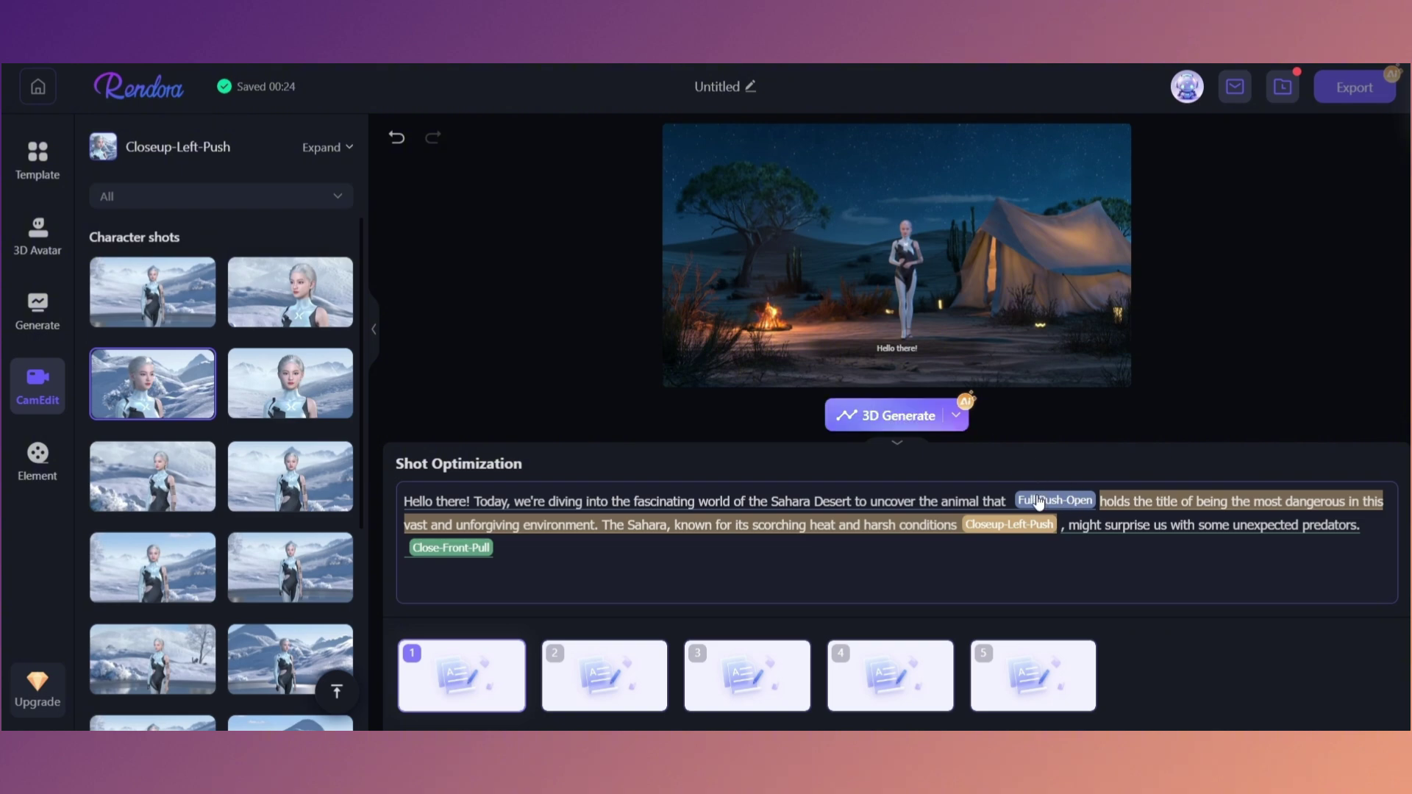
click(890, 416)
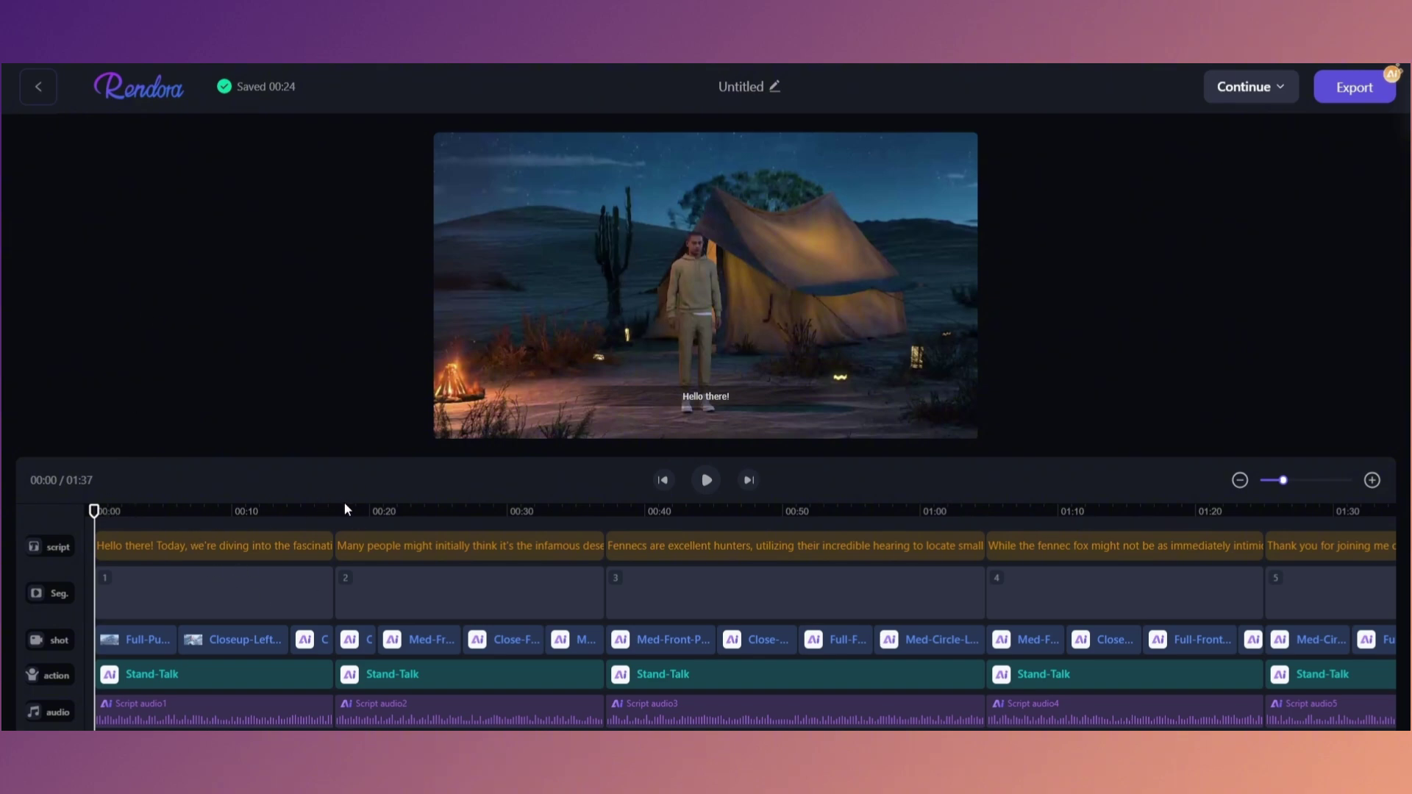
Play the regenerated video from the start into segment 2 to check the camera shots.
click(706, 481)
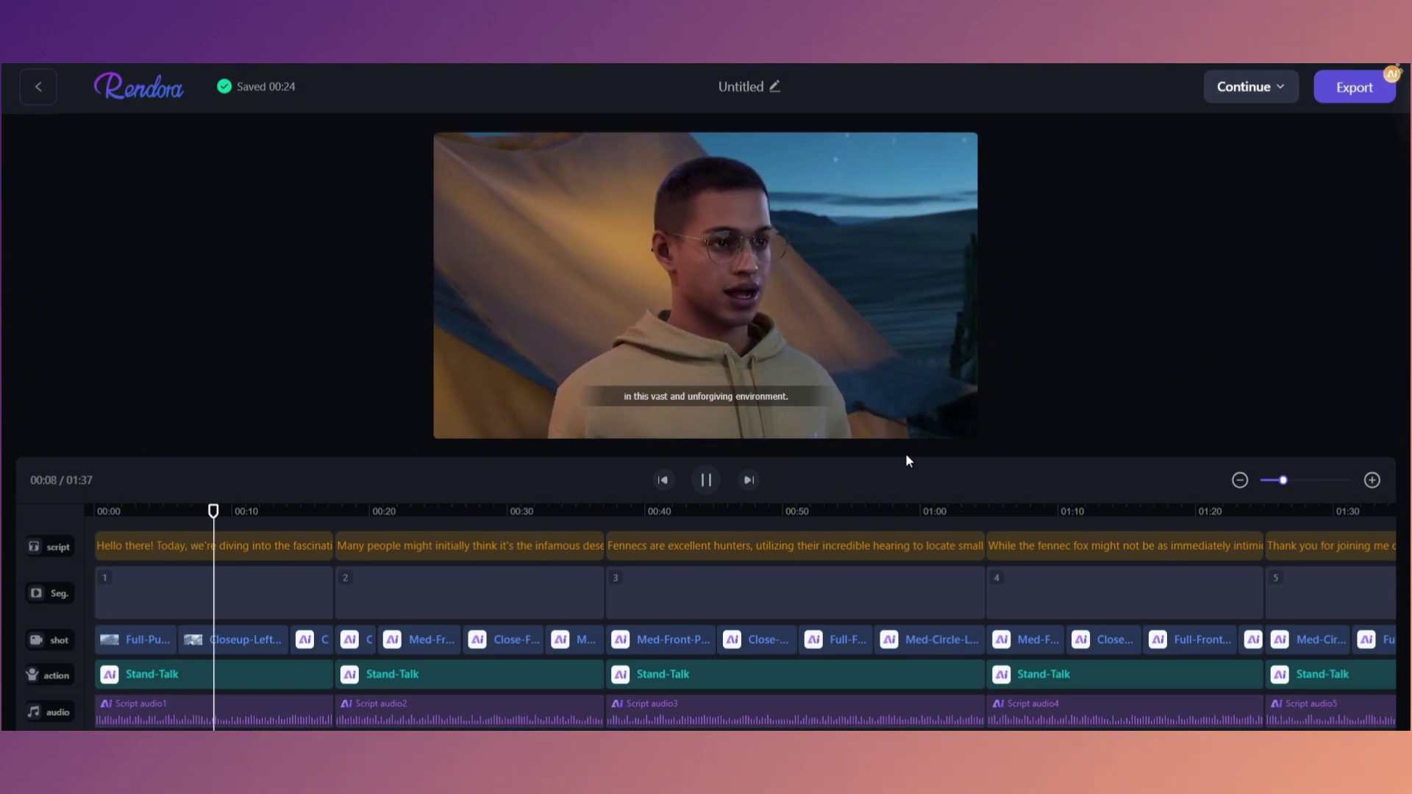
click(707, 482)
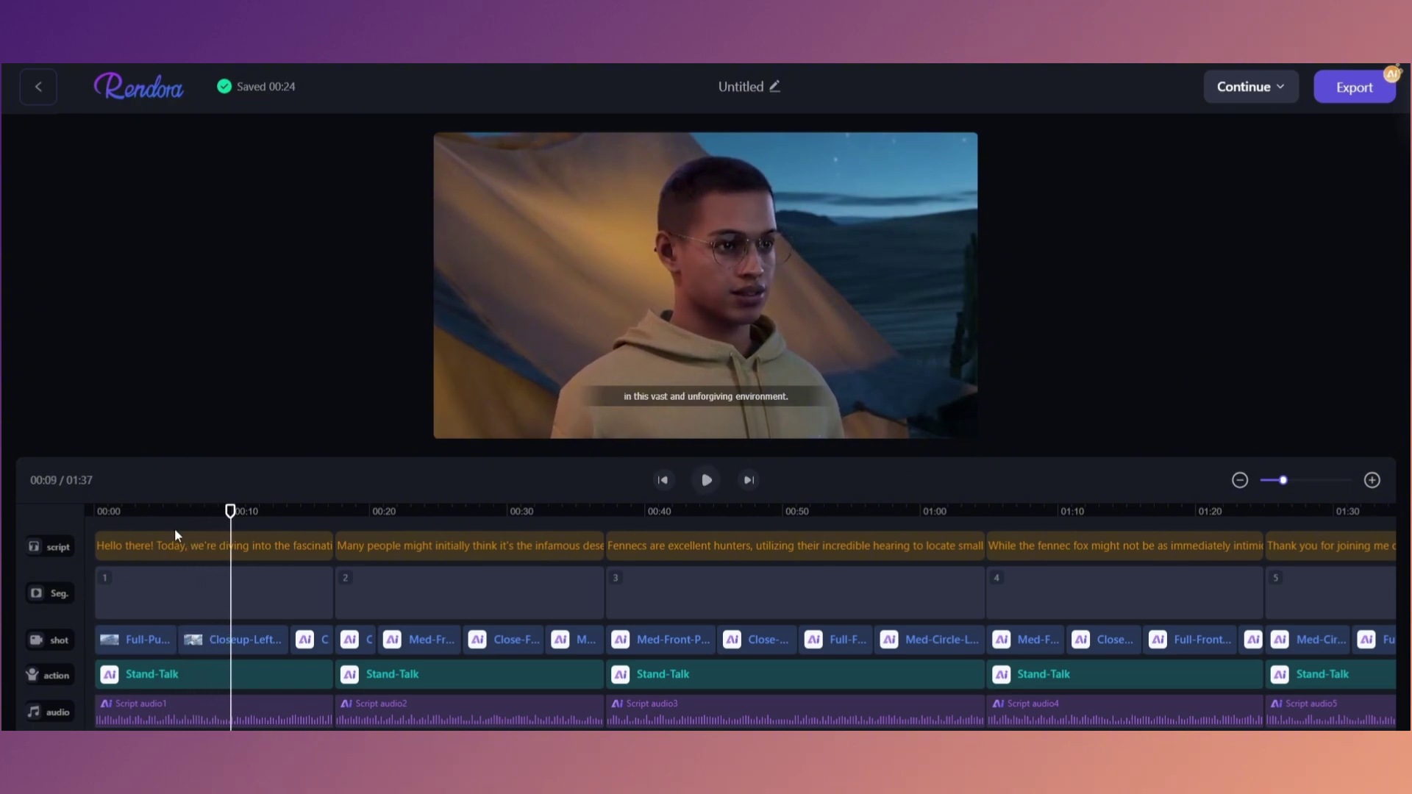
click(164, 511)
click(662, 480)
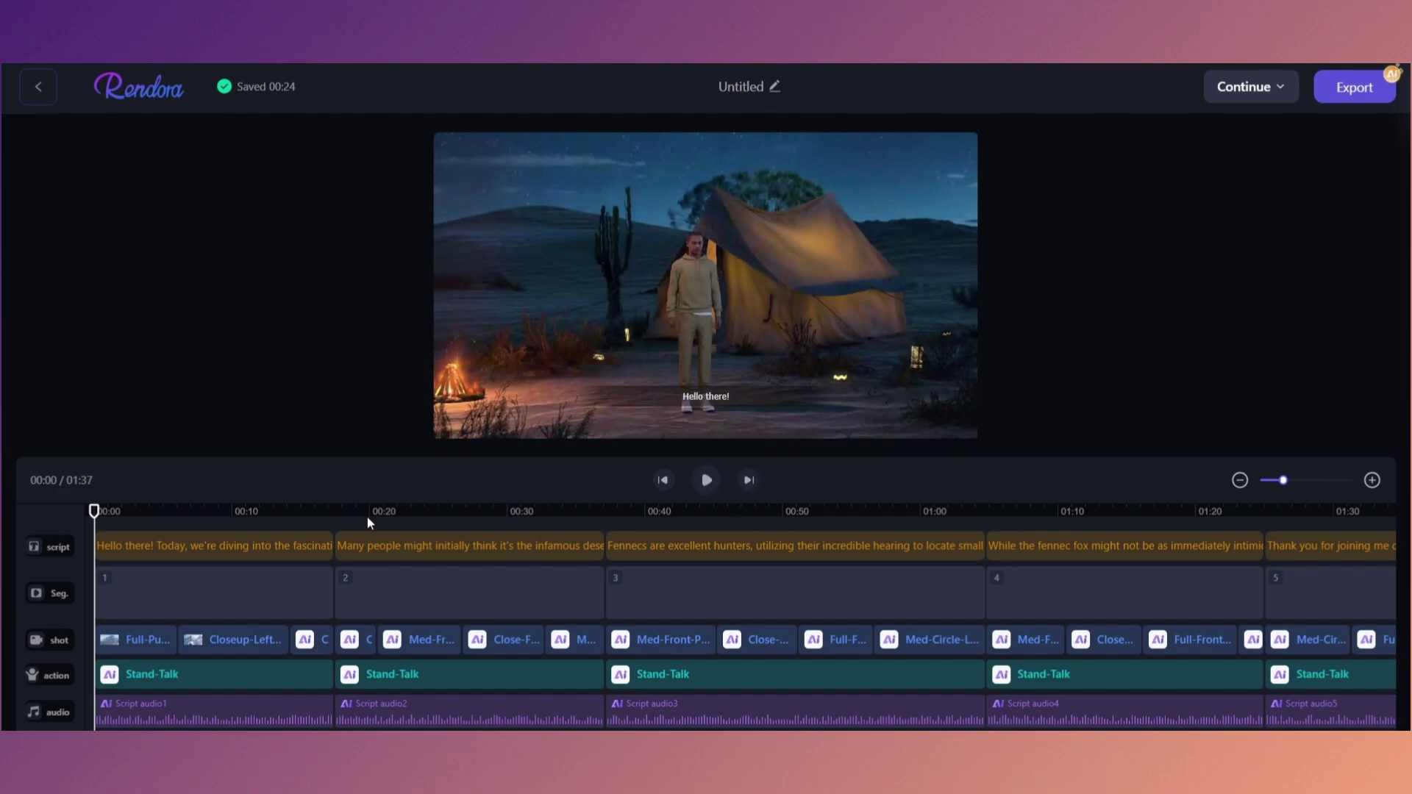
click(719, 490)
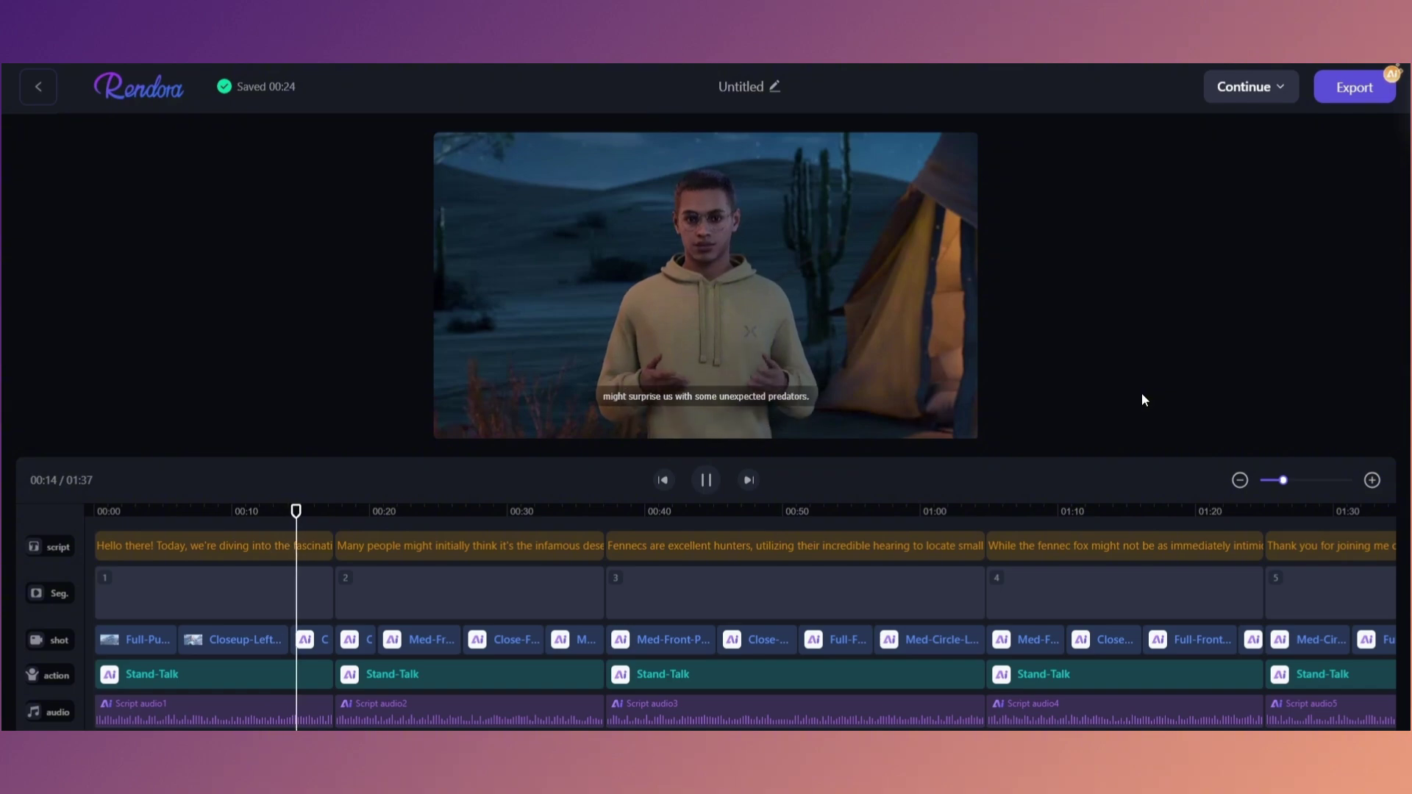
click(704, 482)
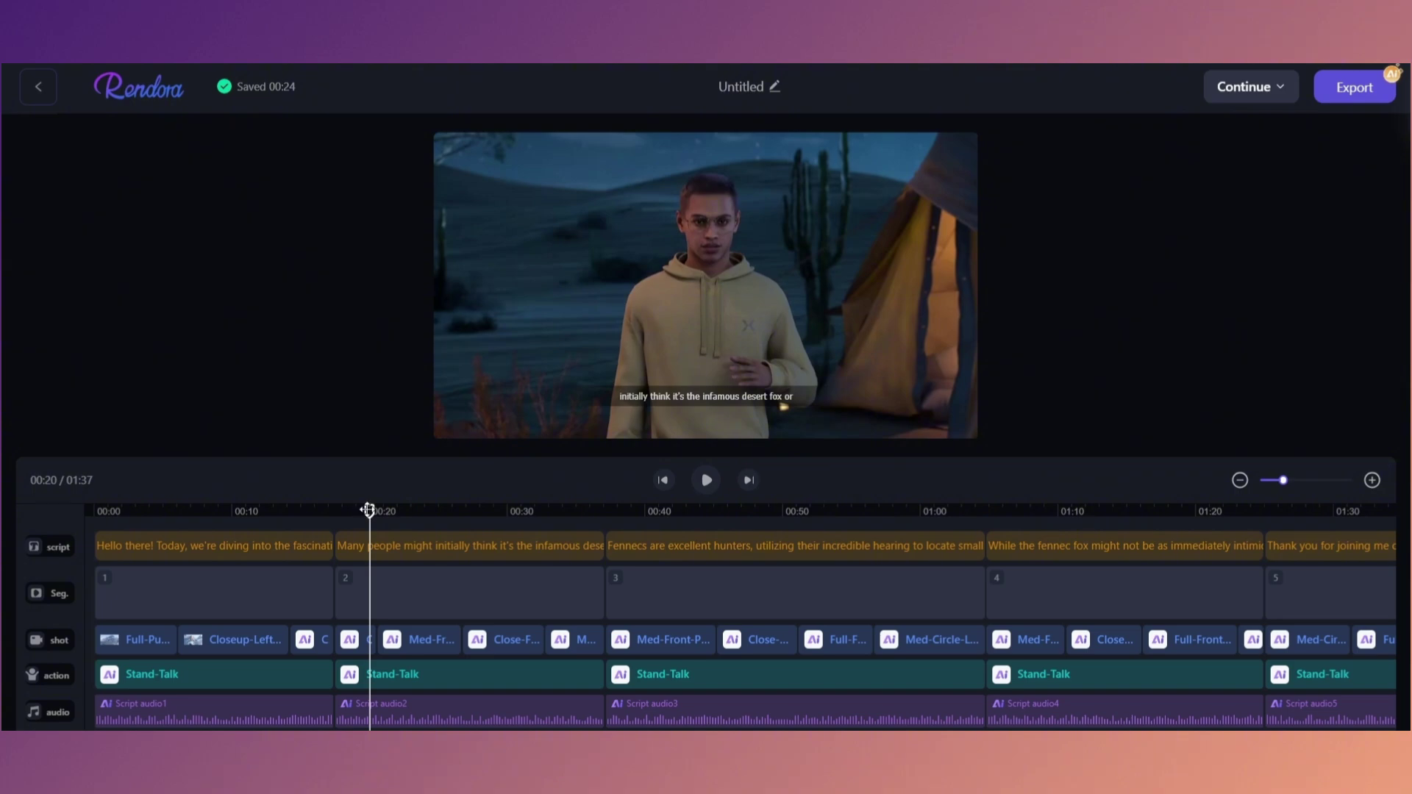
drag(369, 511, 432, 506)
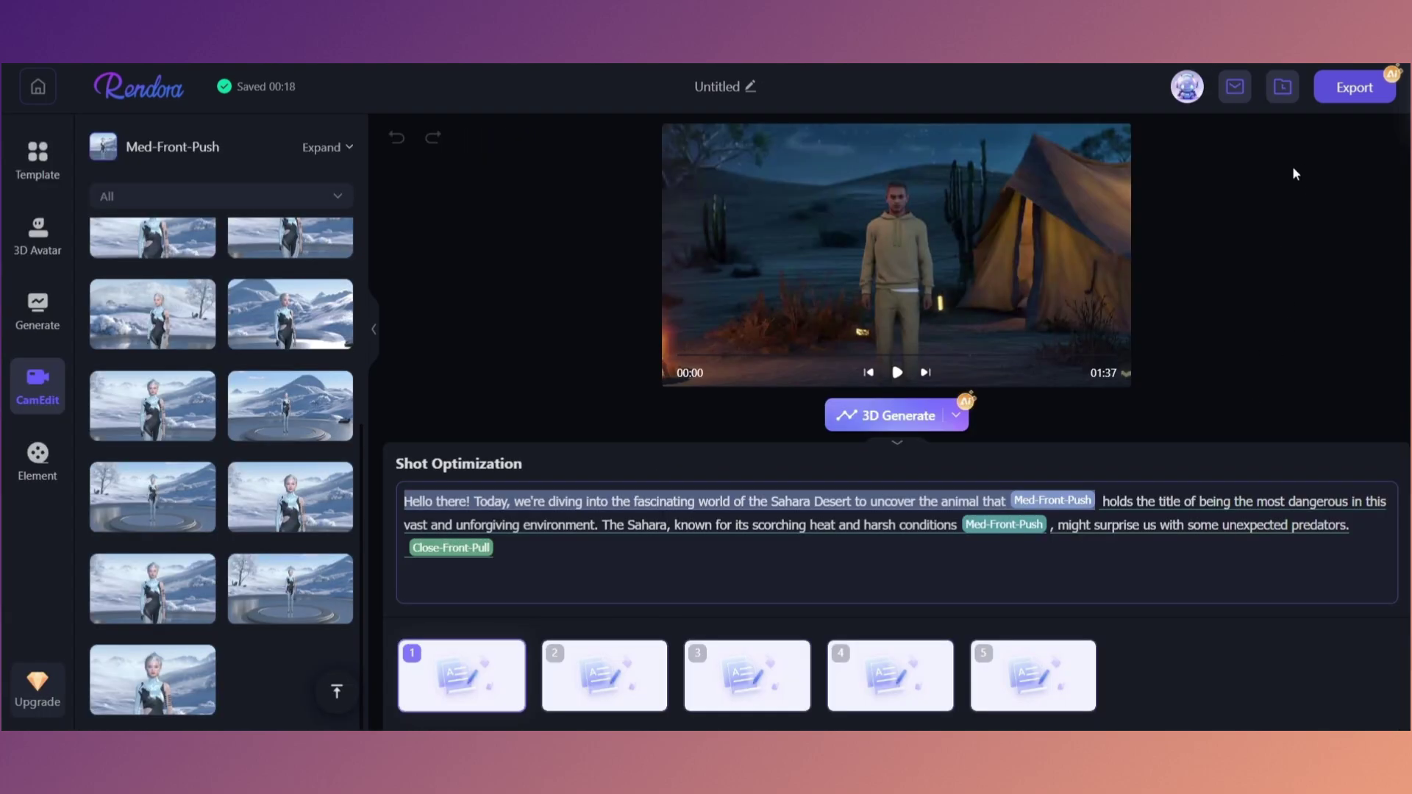
Export the video to My Space as "Sahara desert" at 1080P resolution and 30fps.
click(1380, 95)
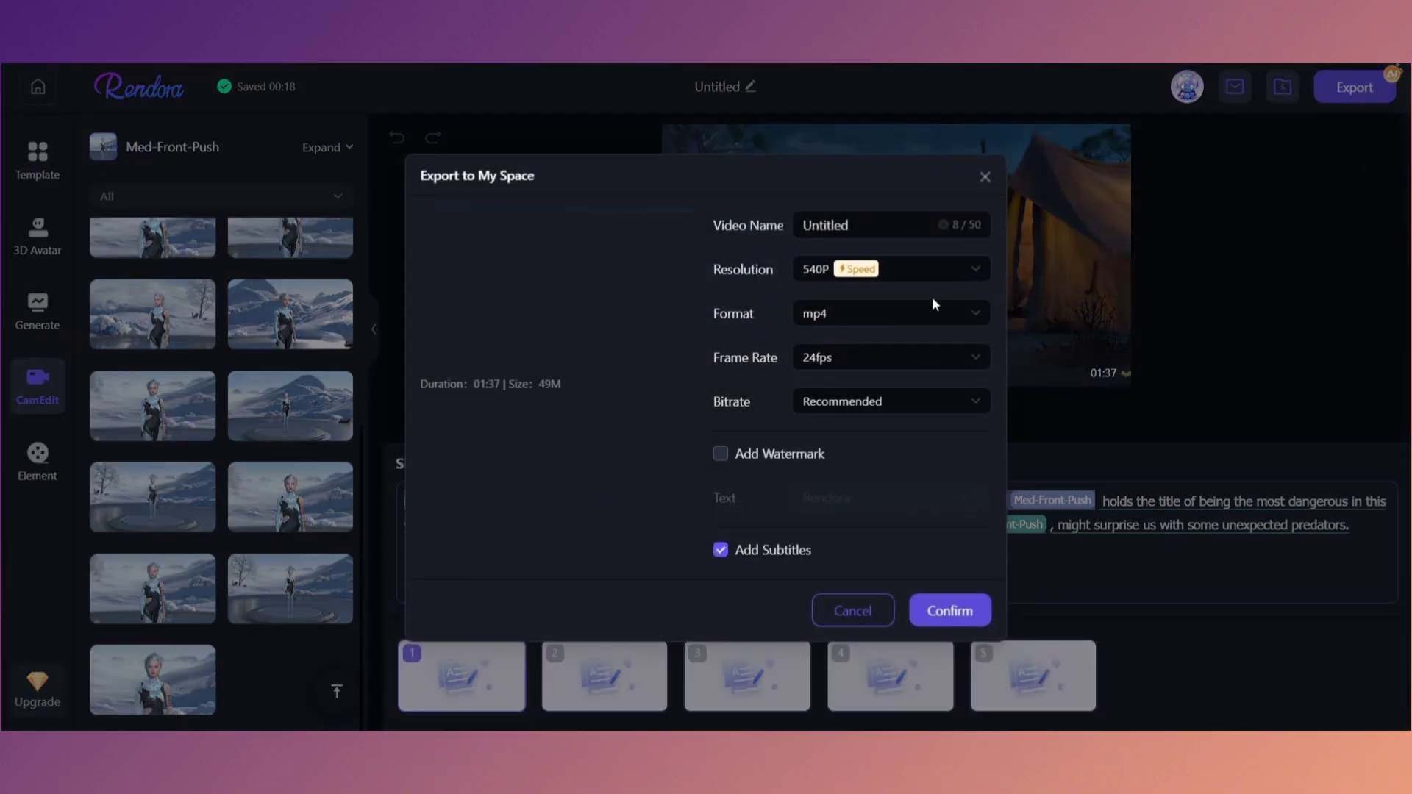
drag(877, 228, 827, 225)
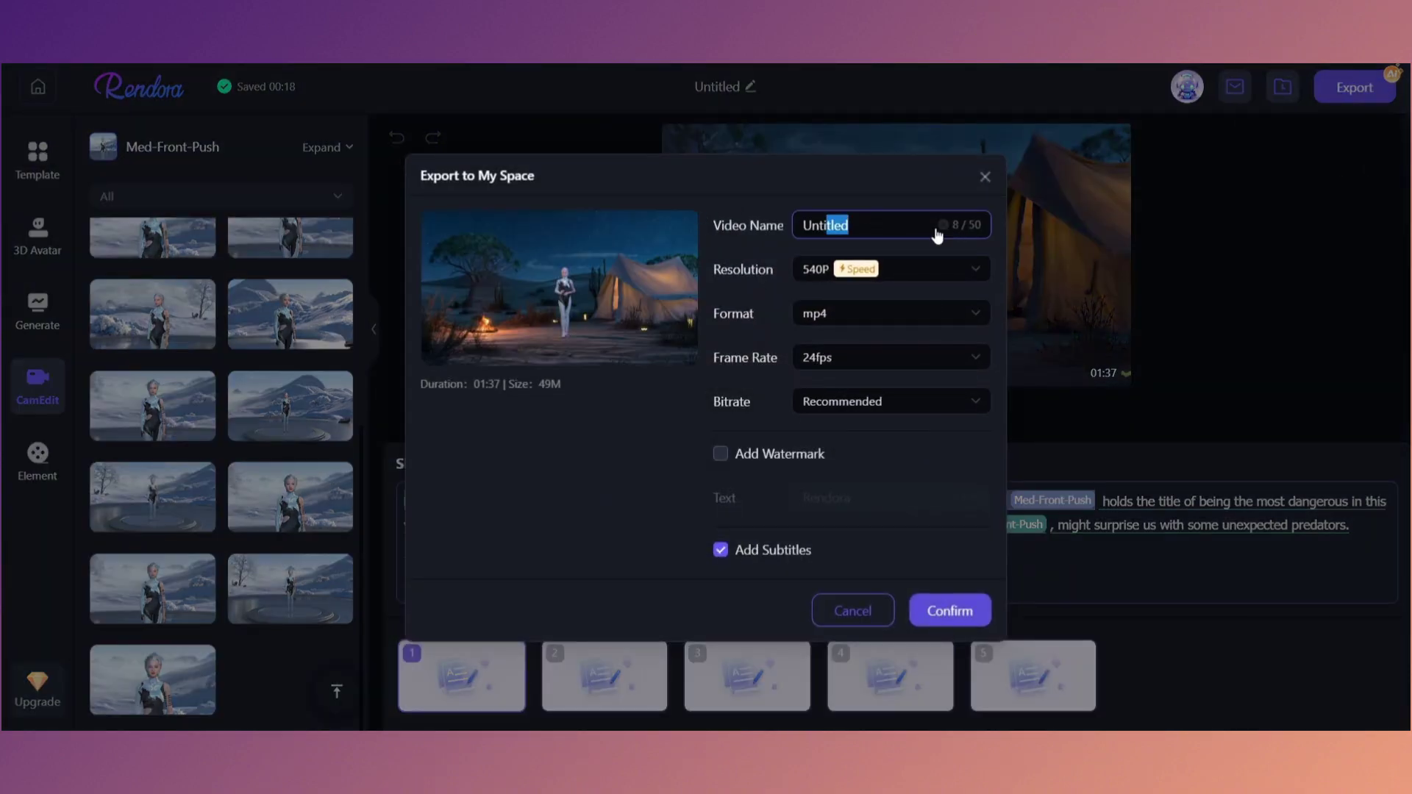
text(Sahara desert)
click(972, 275)
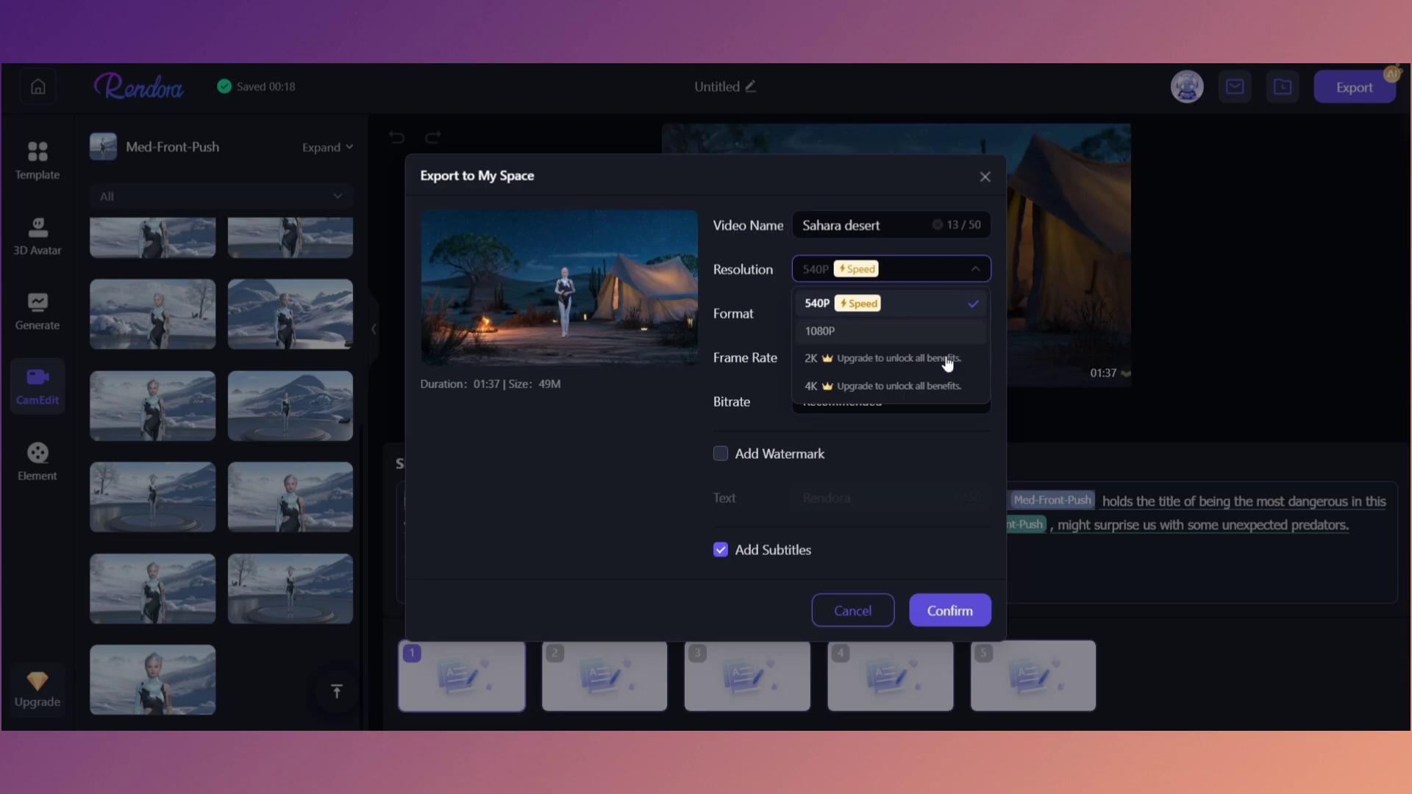
click(882, 331)
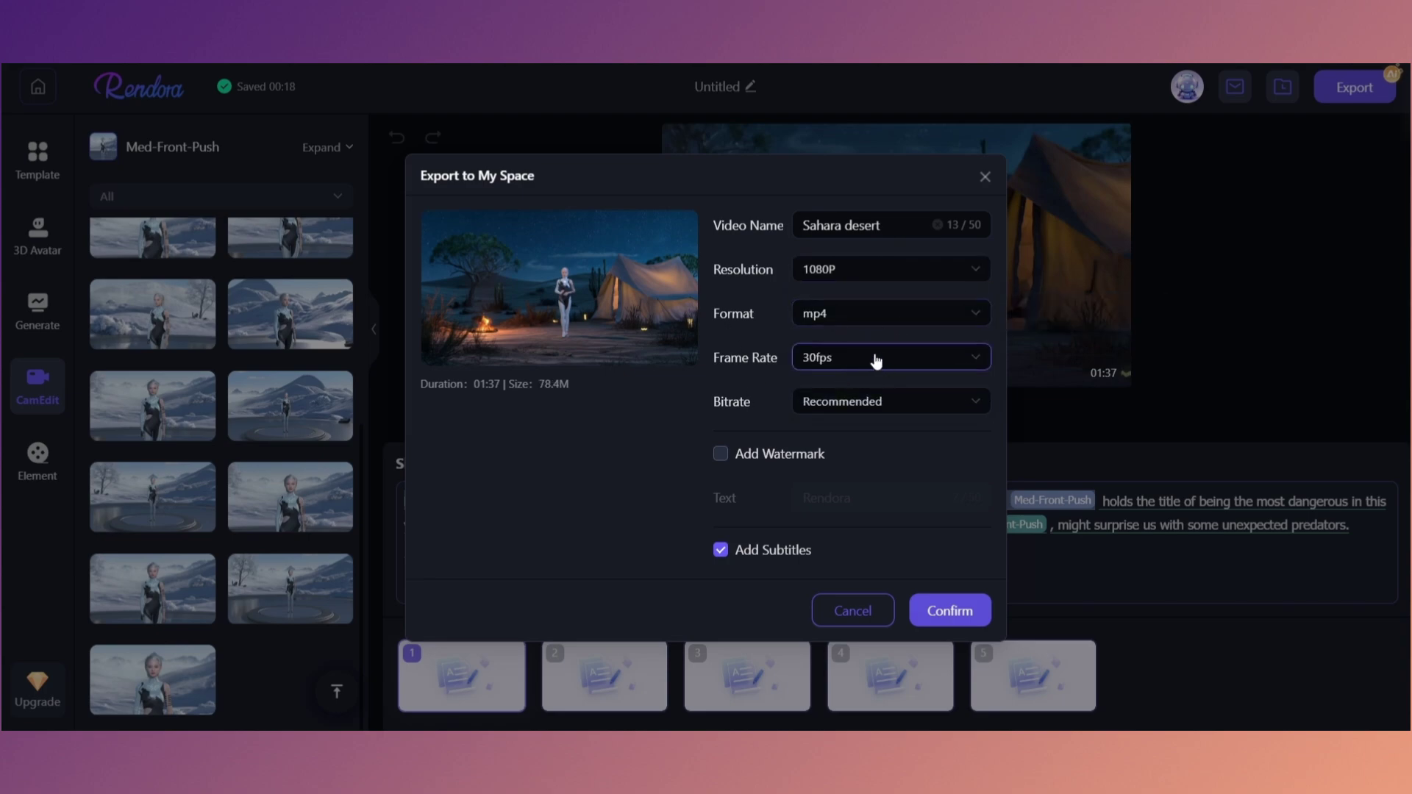
click(966, 617)
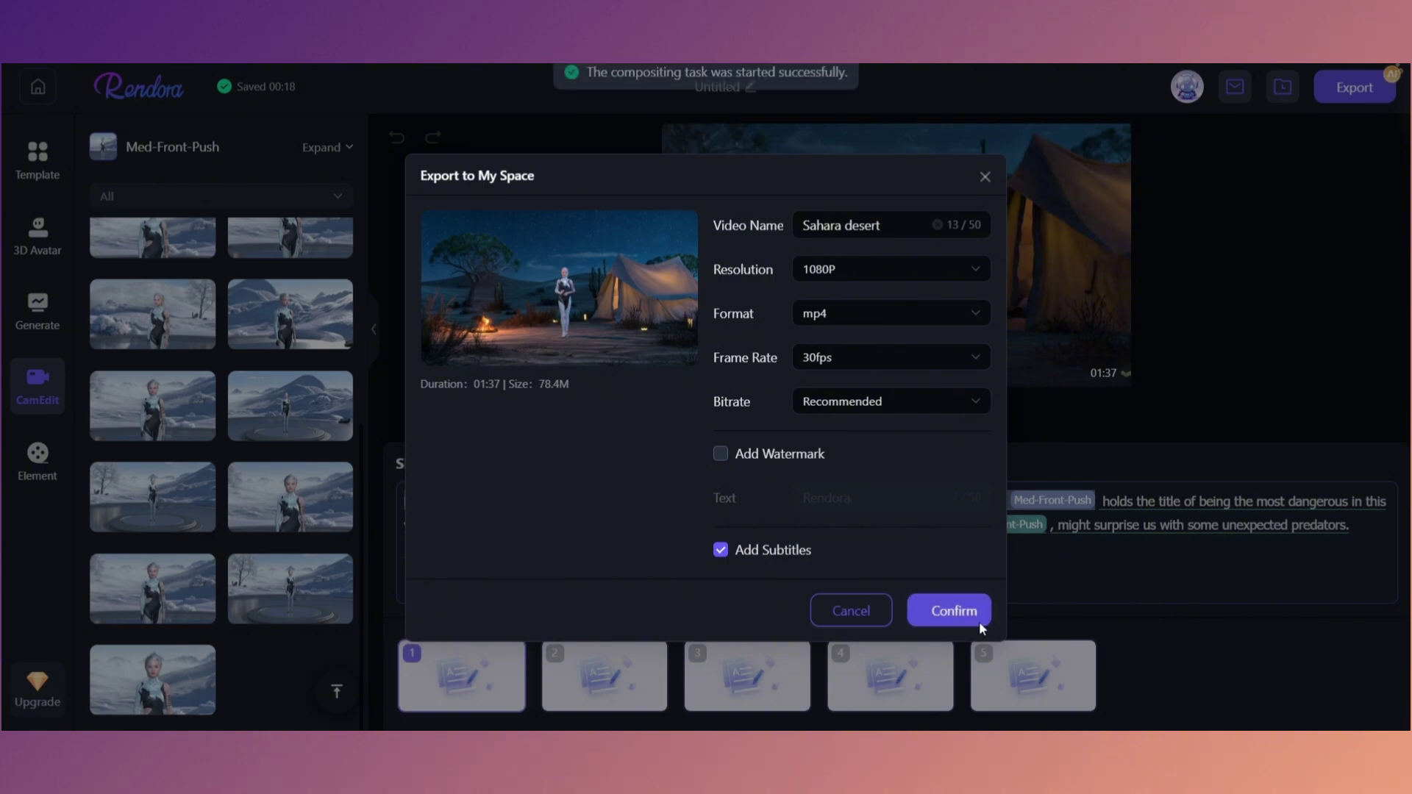